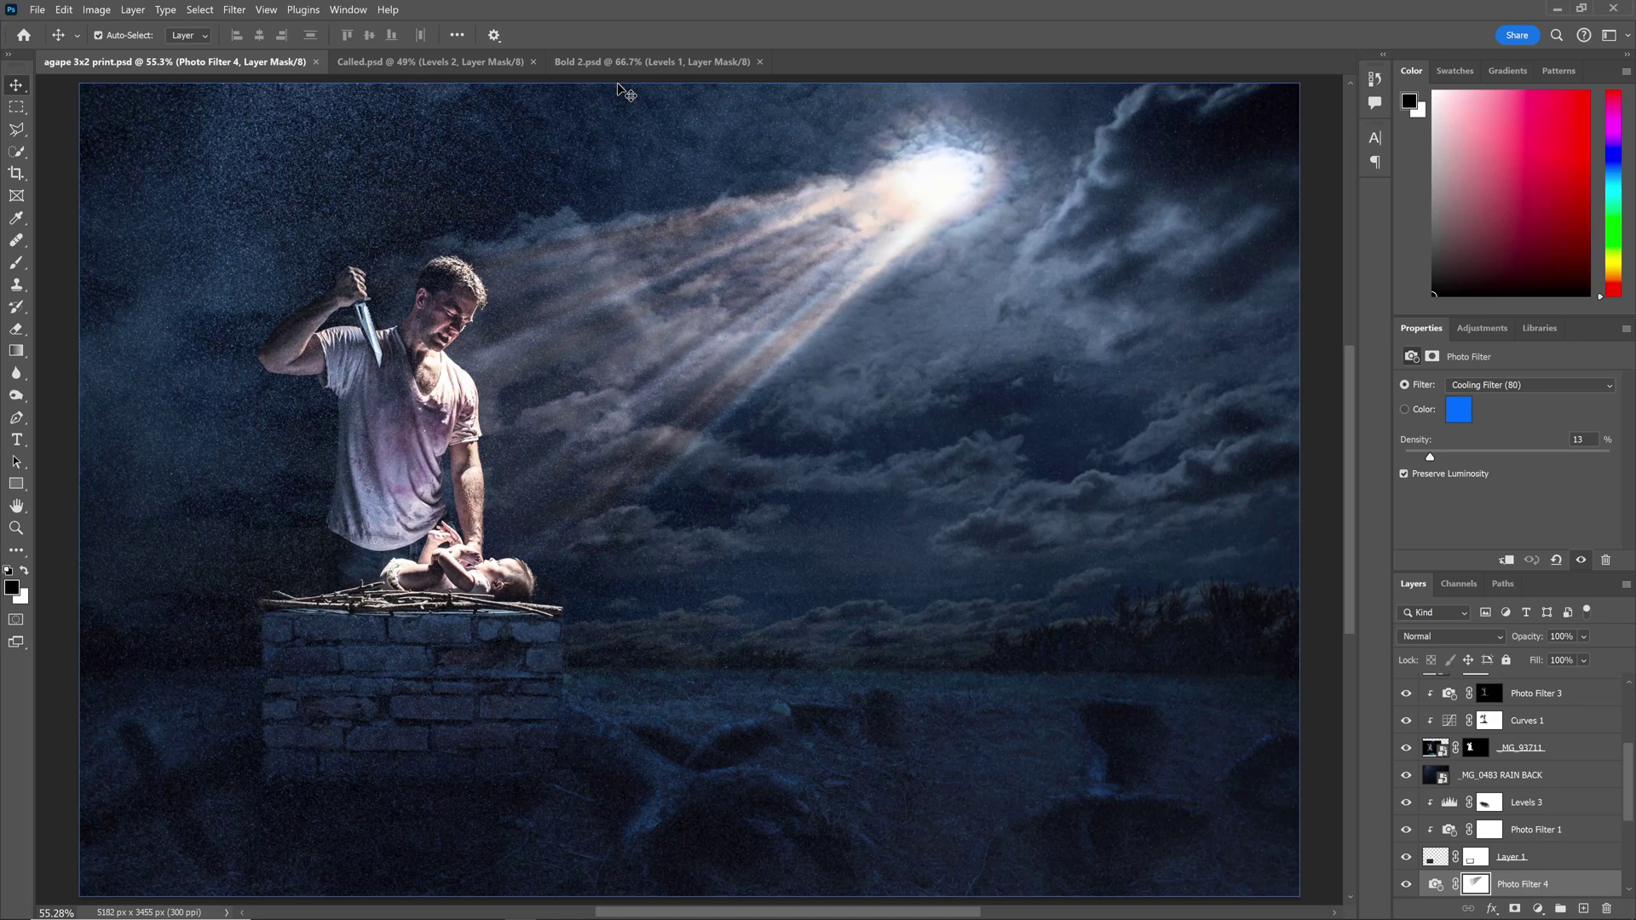
- View the Called.psd composite, then finish on the Bold 2.psd flashlight-in-the-snow image
left_click(424, 62)
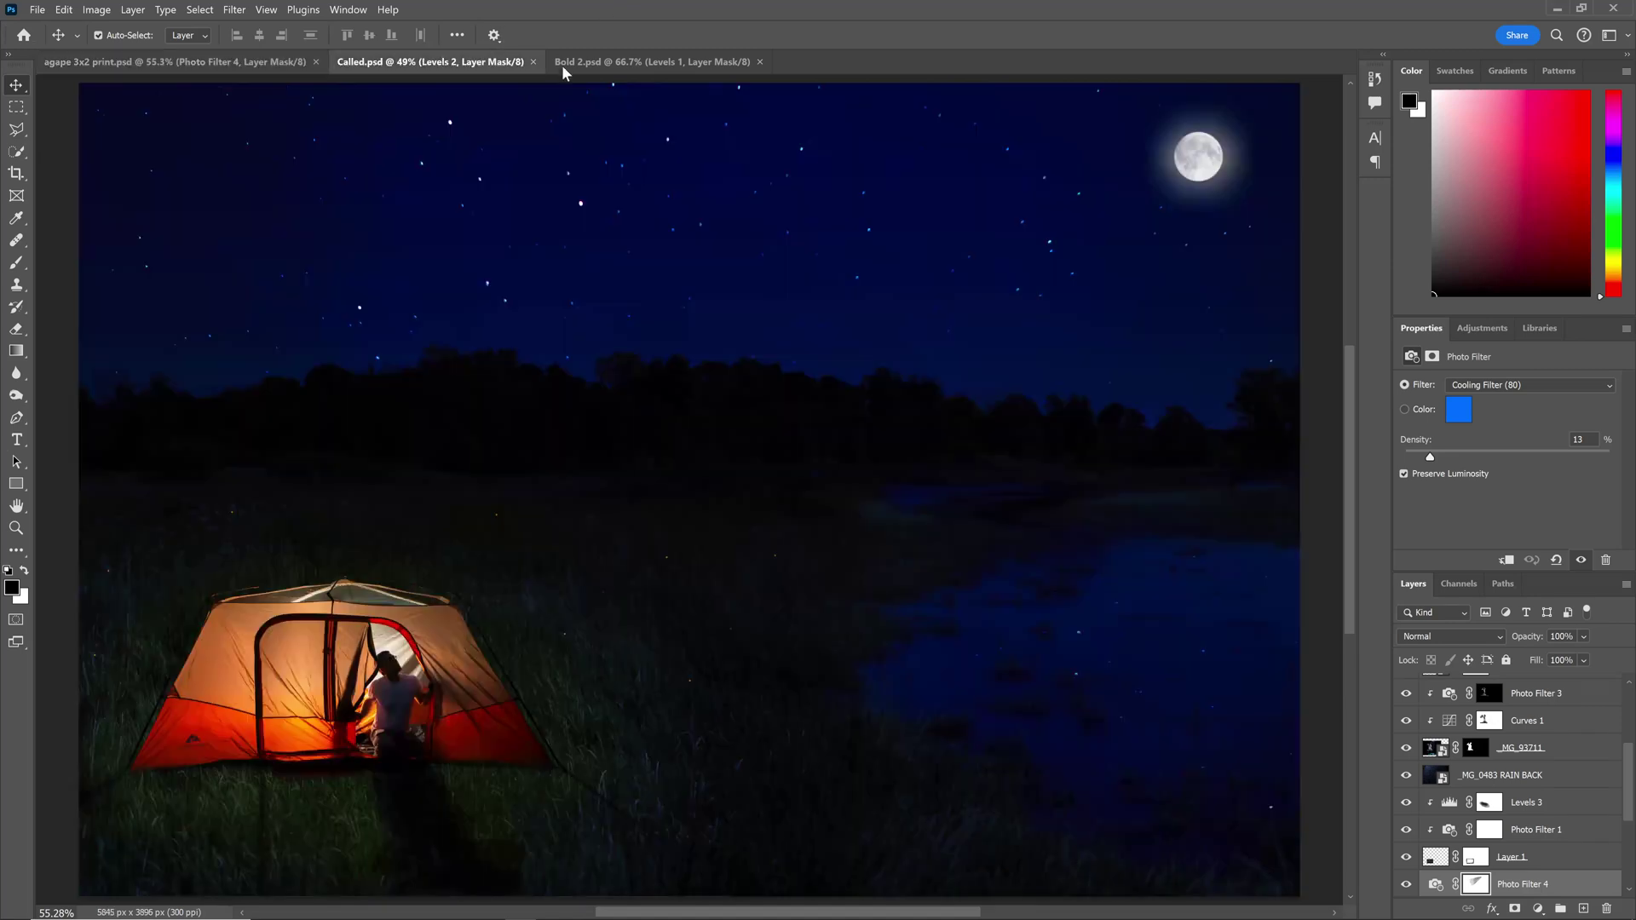
left_click(628, 63)
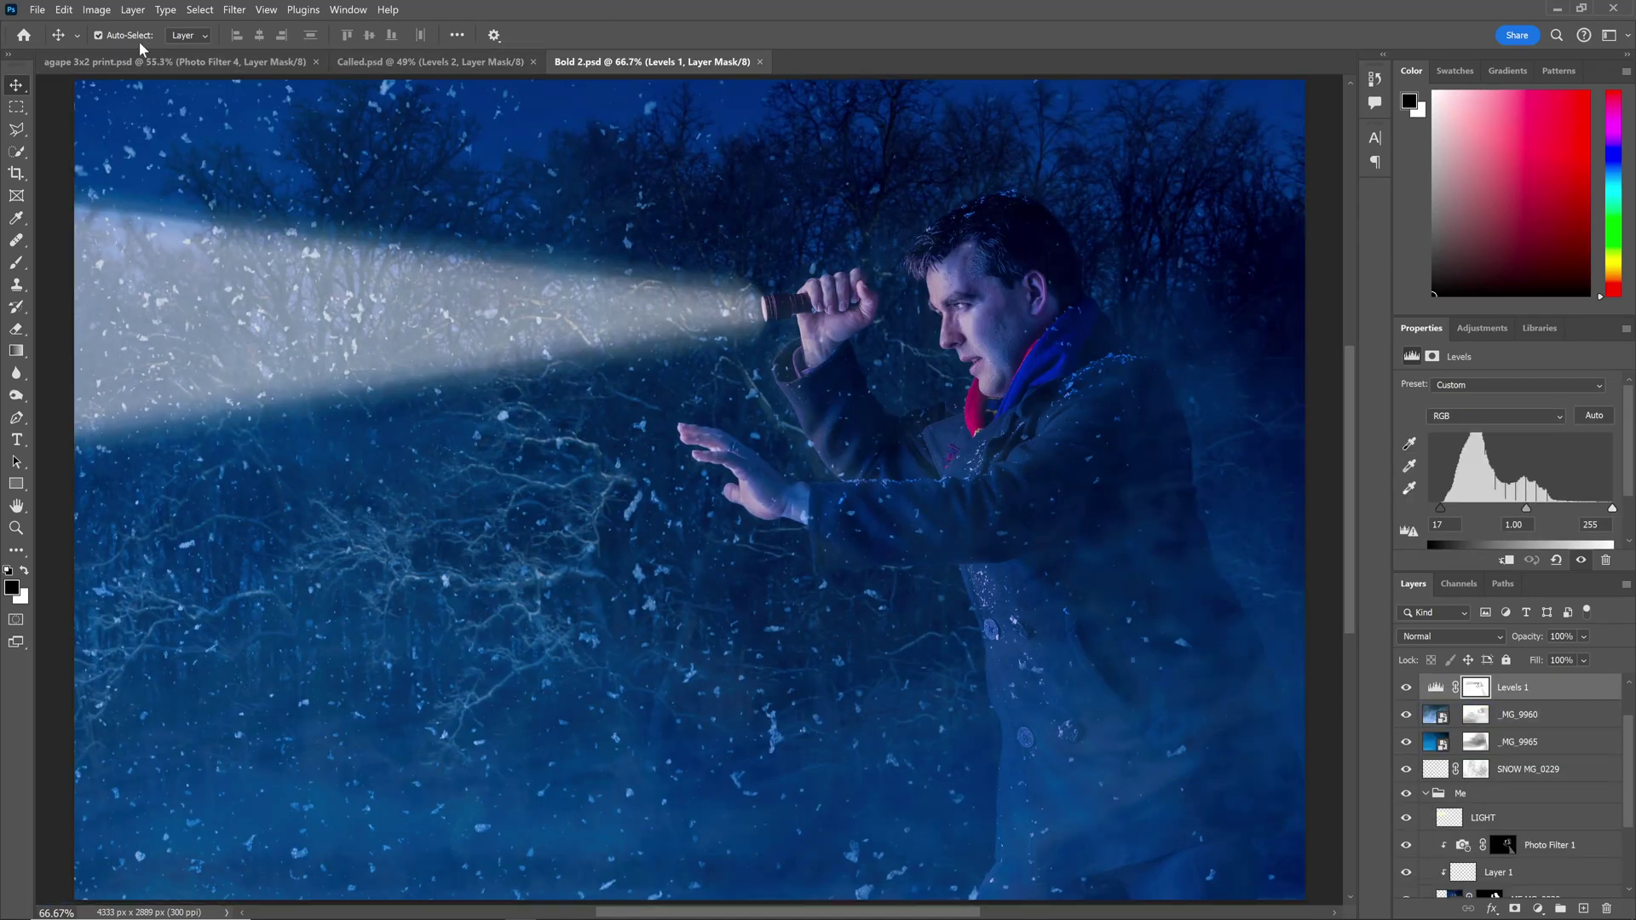
- In Affinity Photo, cycle through Called.psd and Bold 2.psd, ending on agape 3x2 print.psd
mouse_move(426, 912)
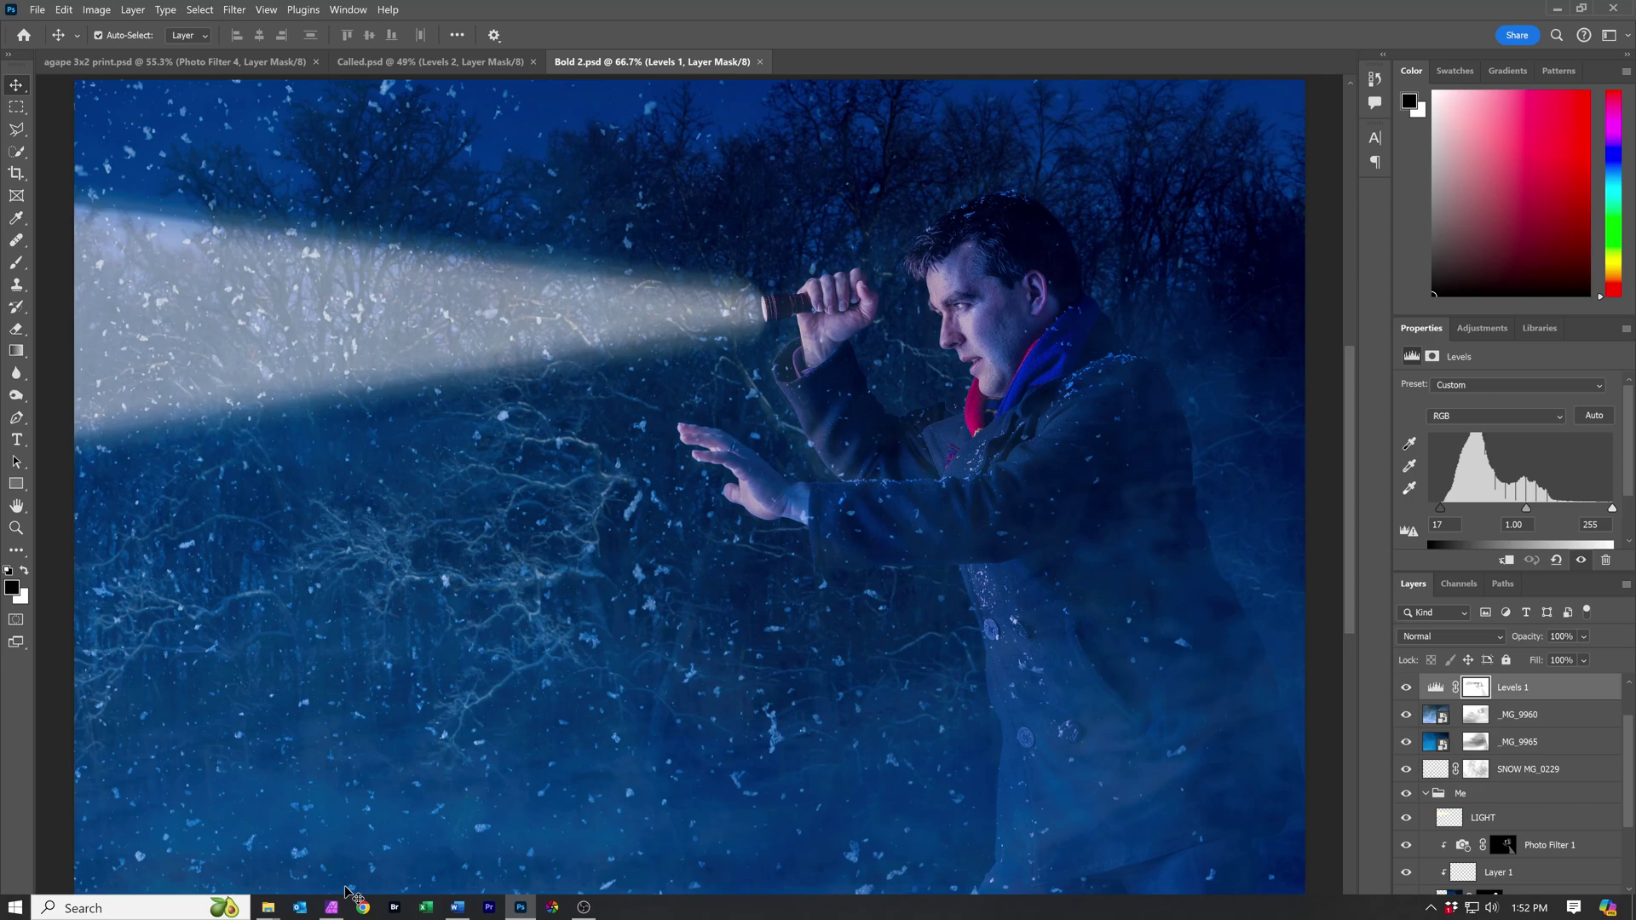
left_click(331, 911)
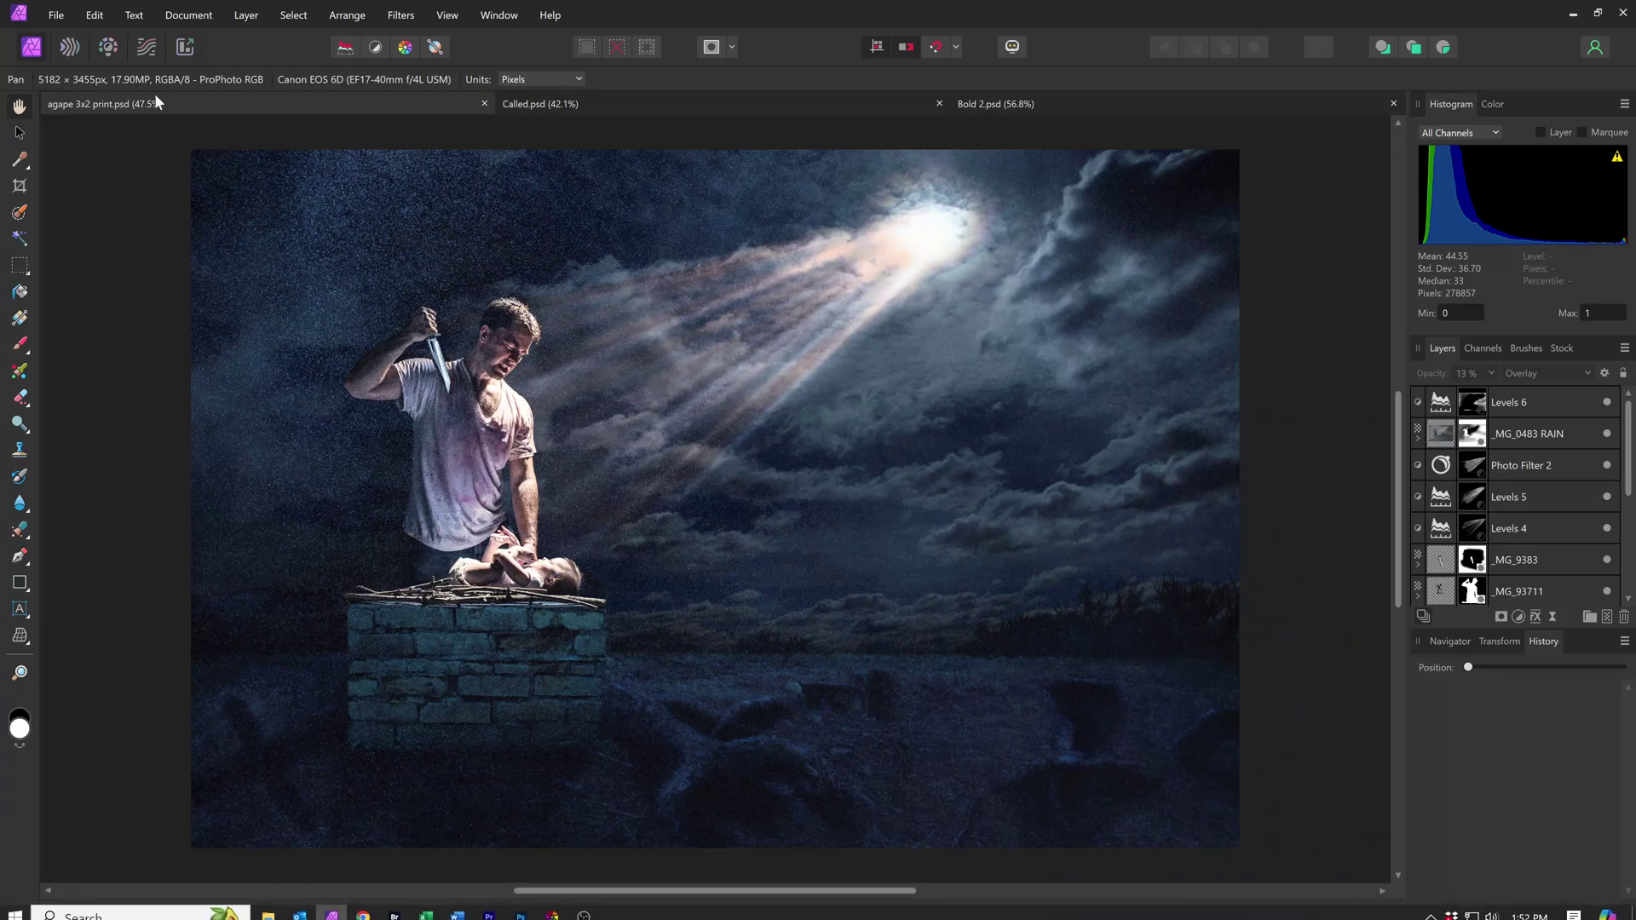
left_click(596, 104)
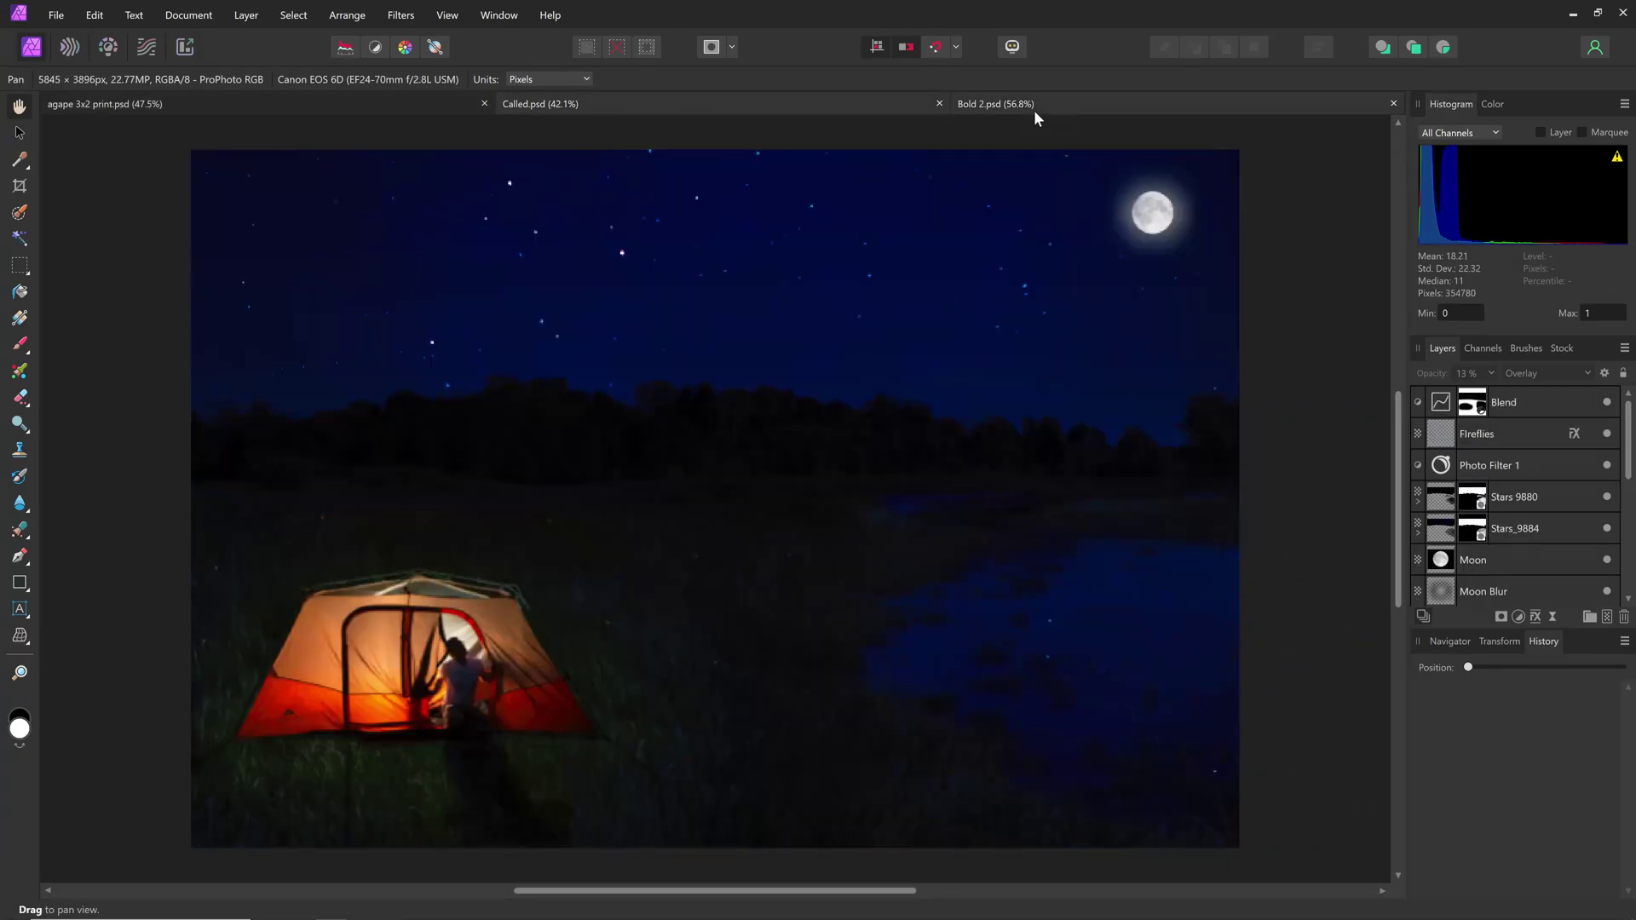
left_click(1034, 110)
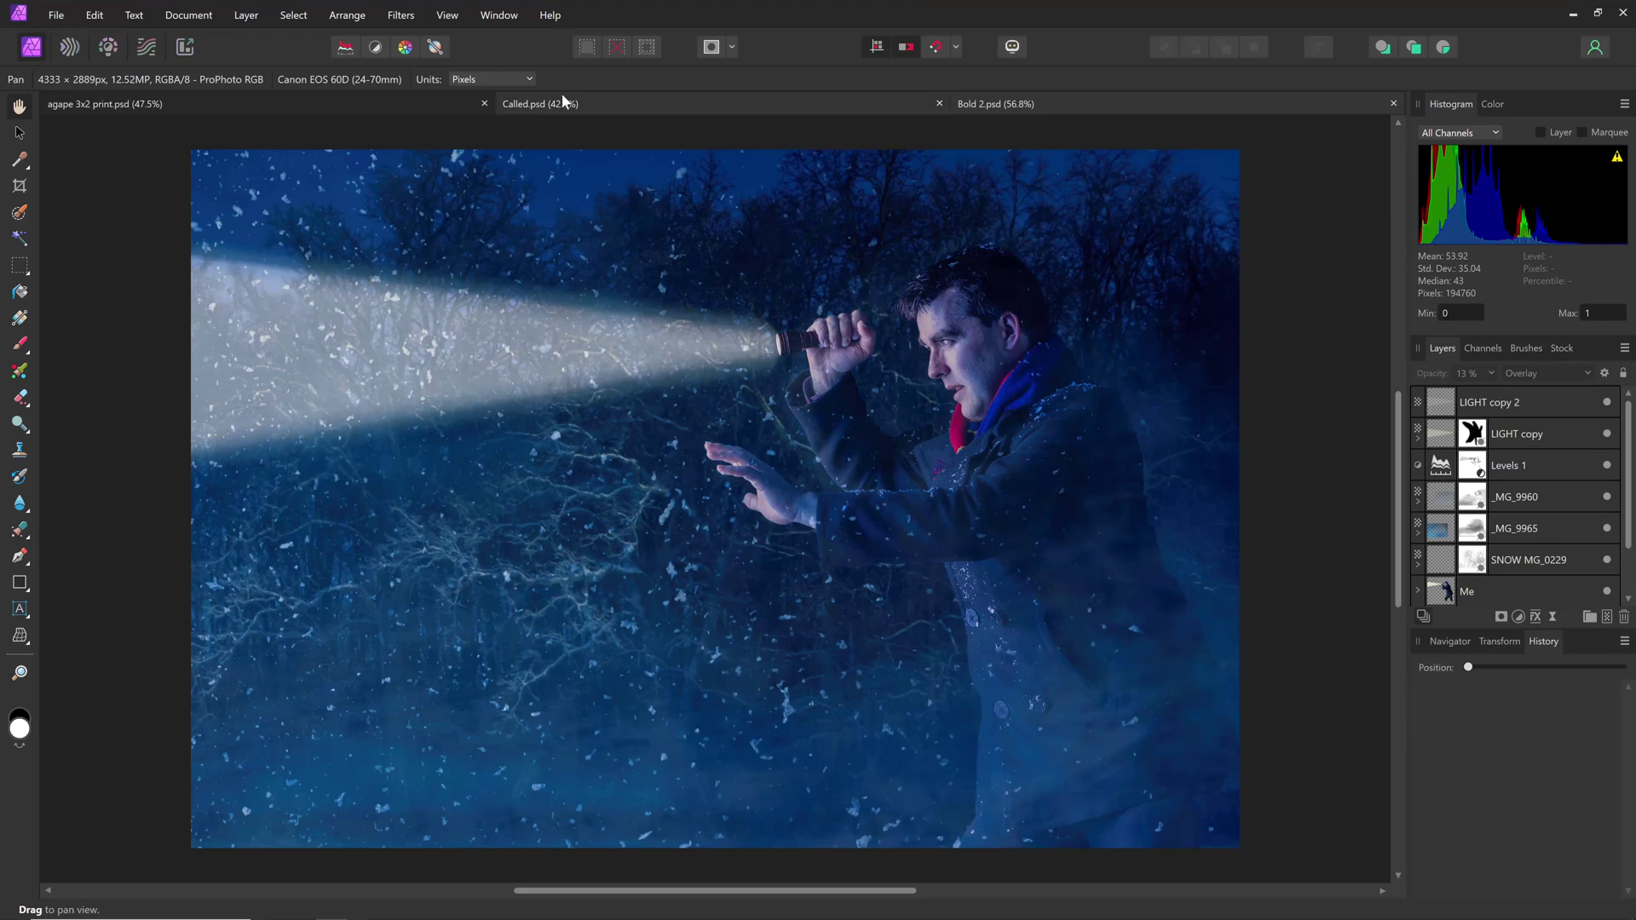
left_click(630, 108)
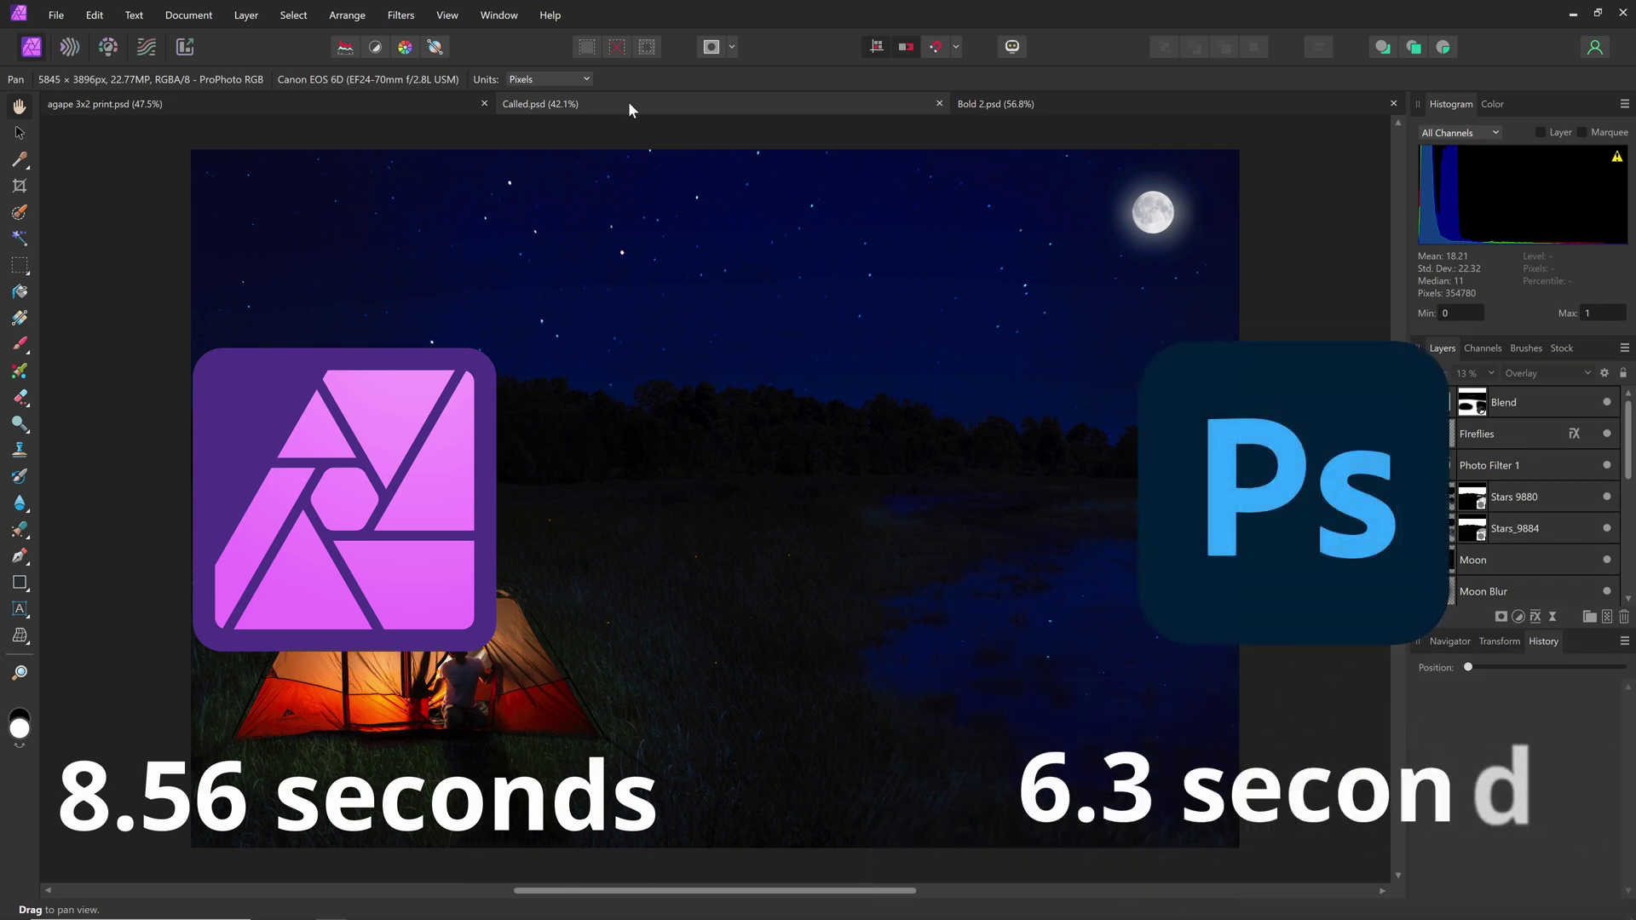
left_click(1004, 105)
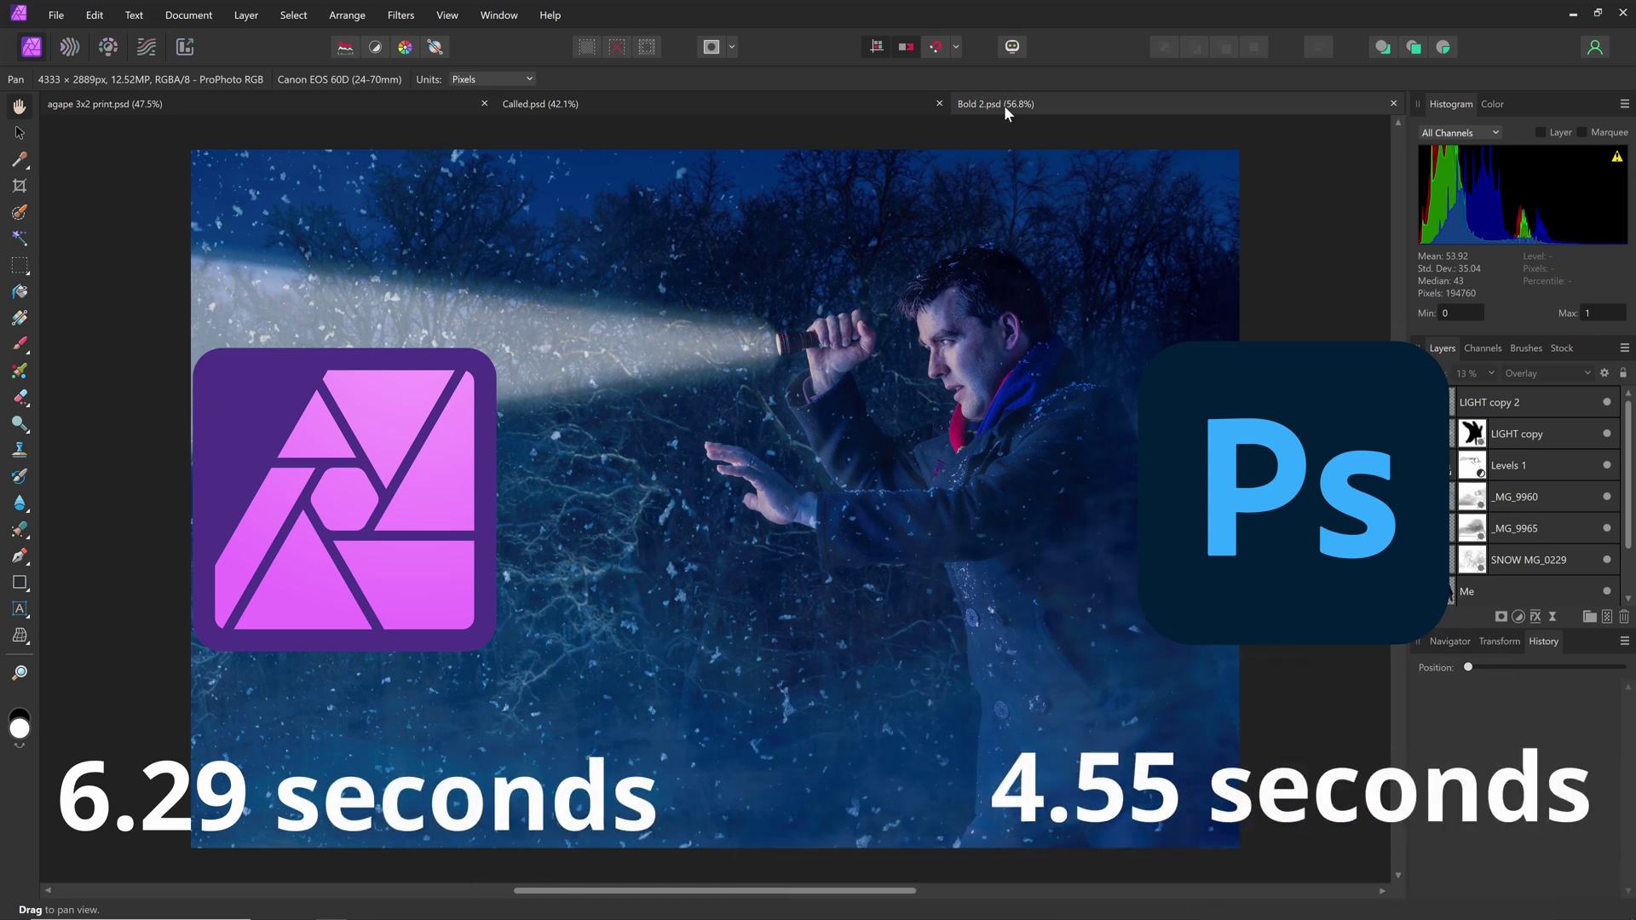
left_click(248, 103)
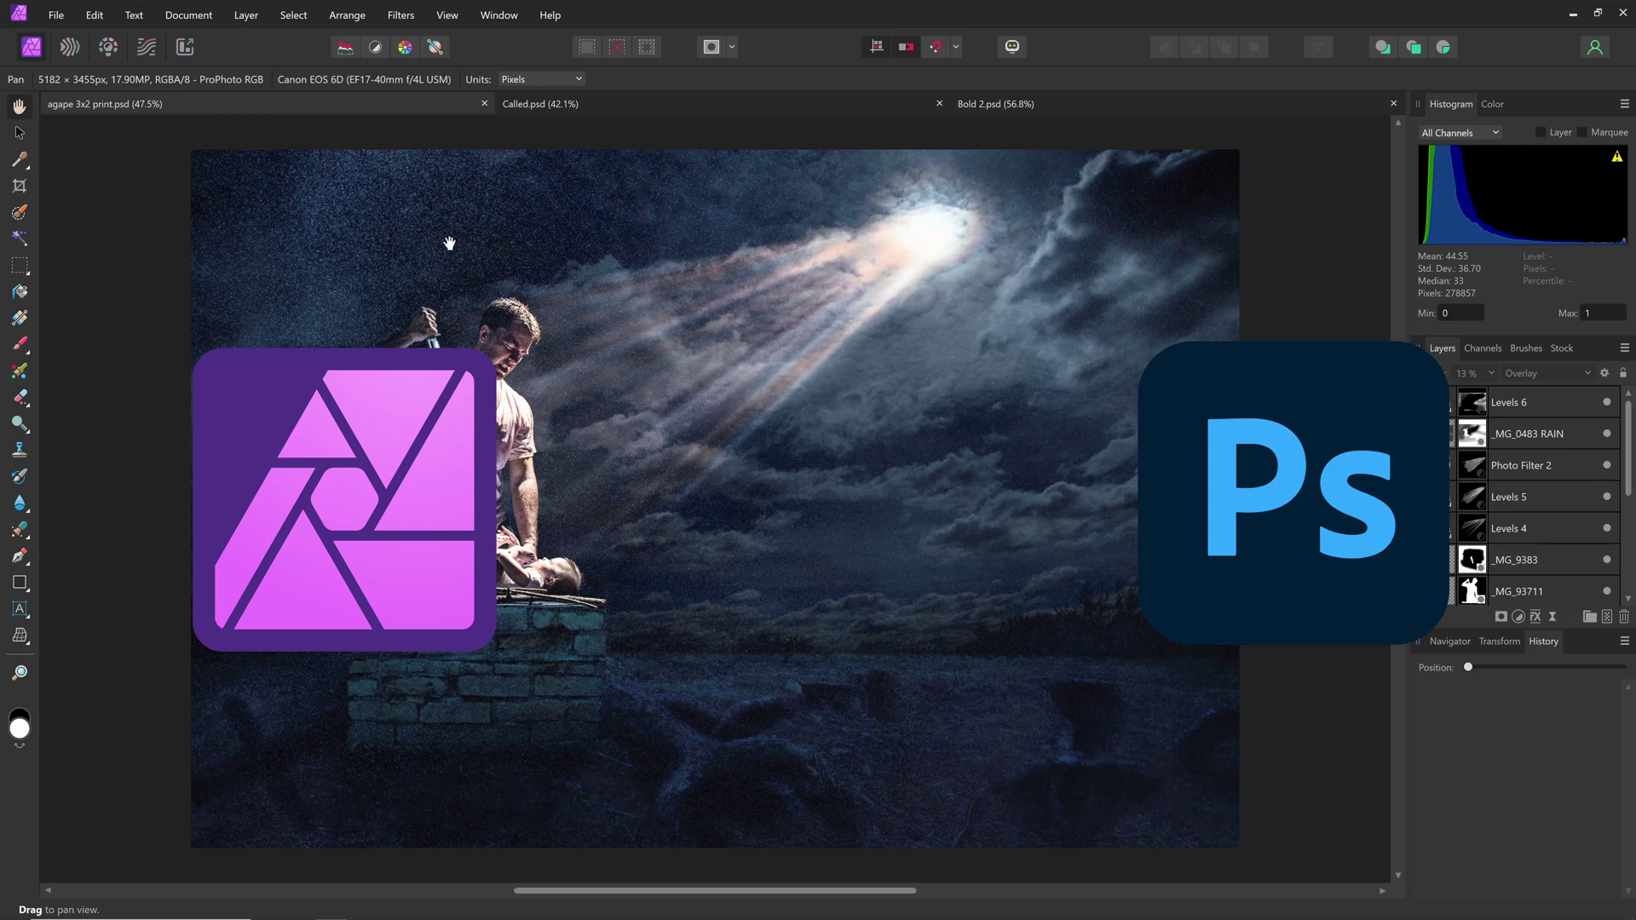
- From Bold 2.psd, reopen the native Bold 2 document via File > Open Recent
left_click(1054, 100)
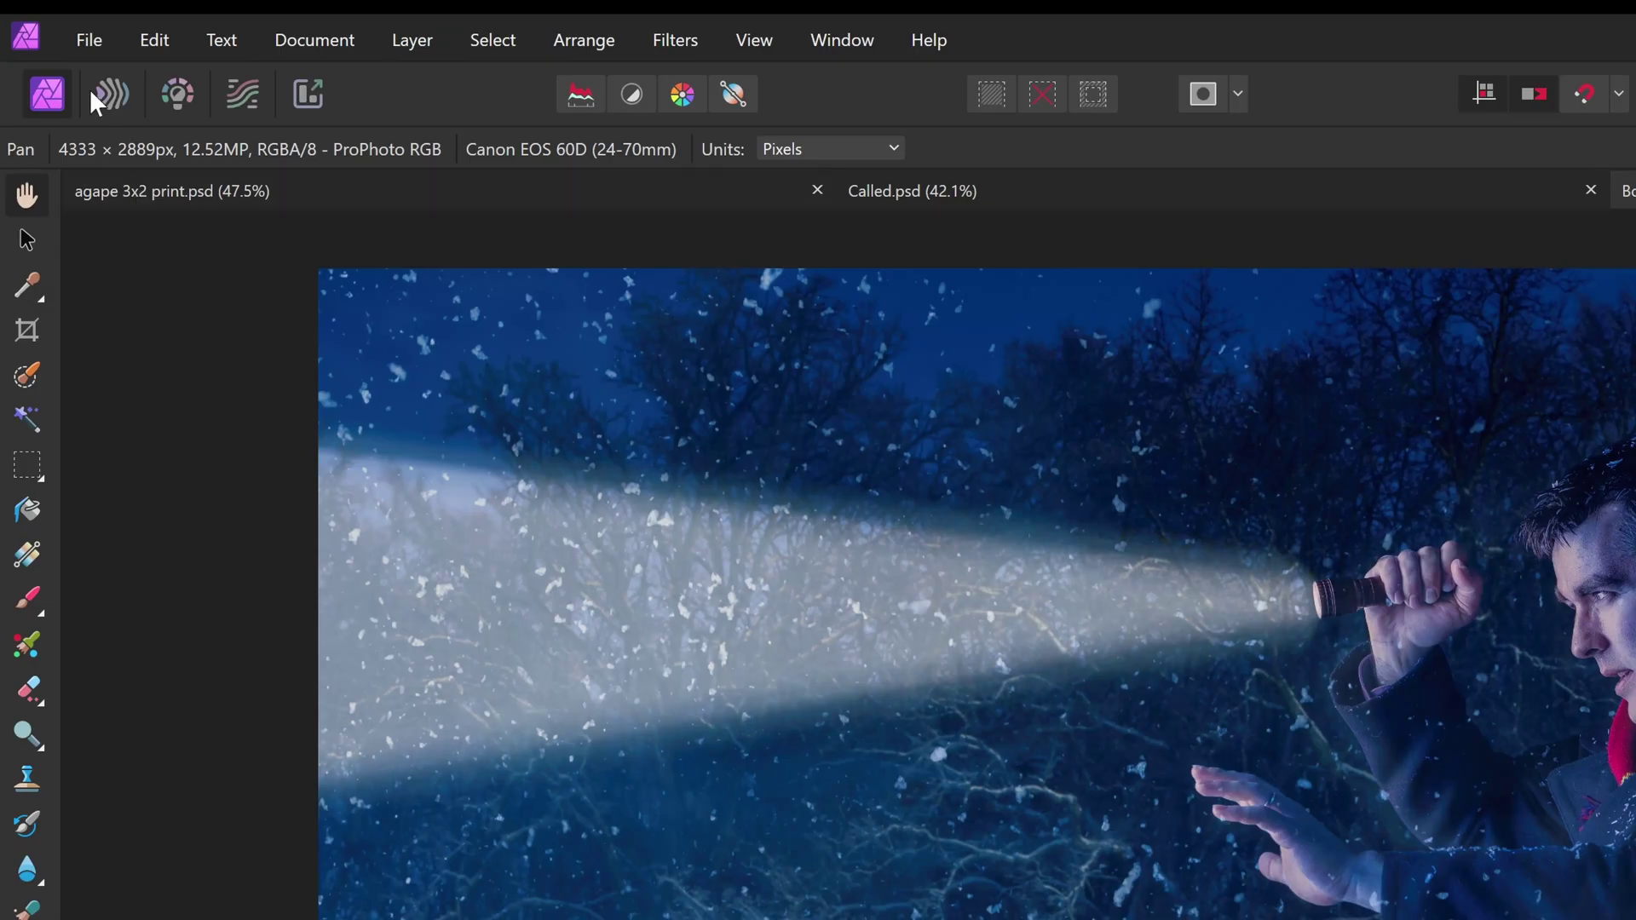
left_click(89, 47)
mouse_move(317, 431)
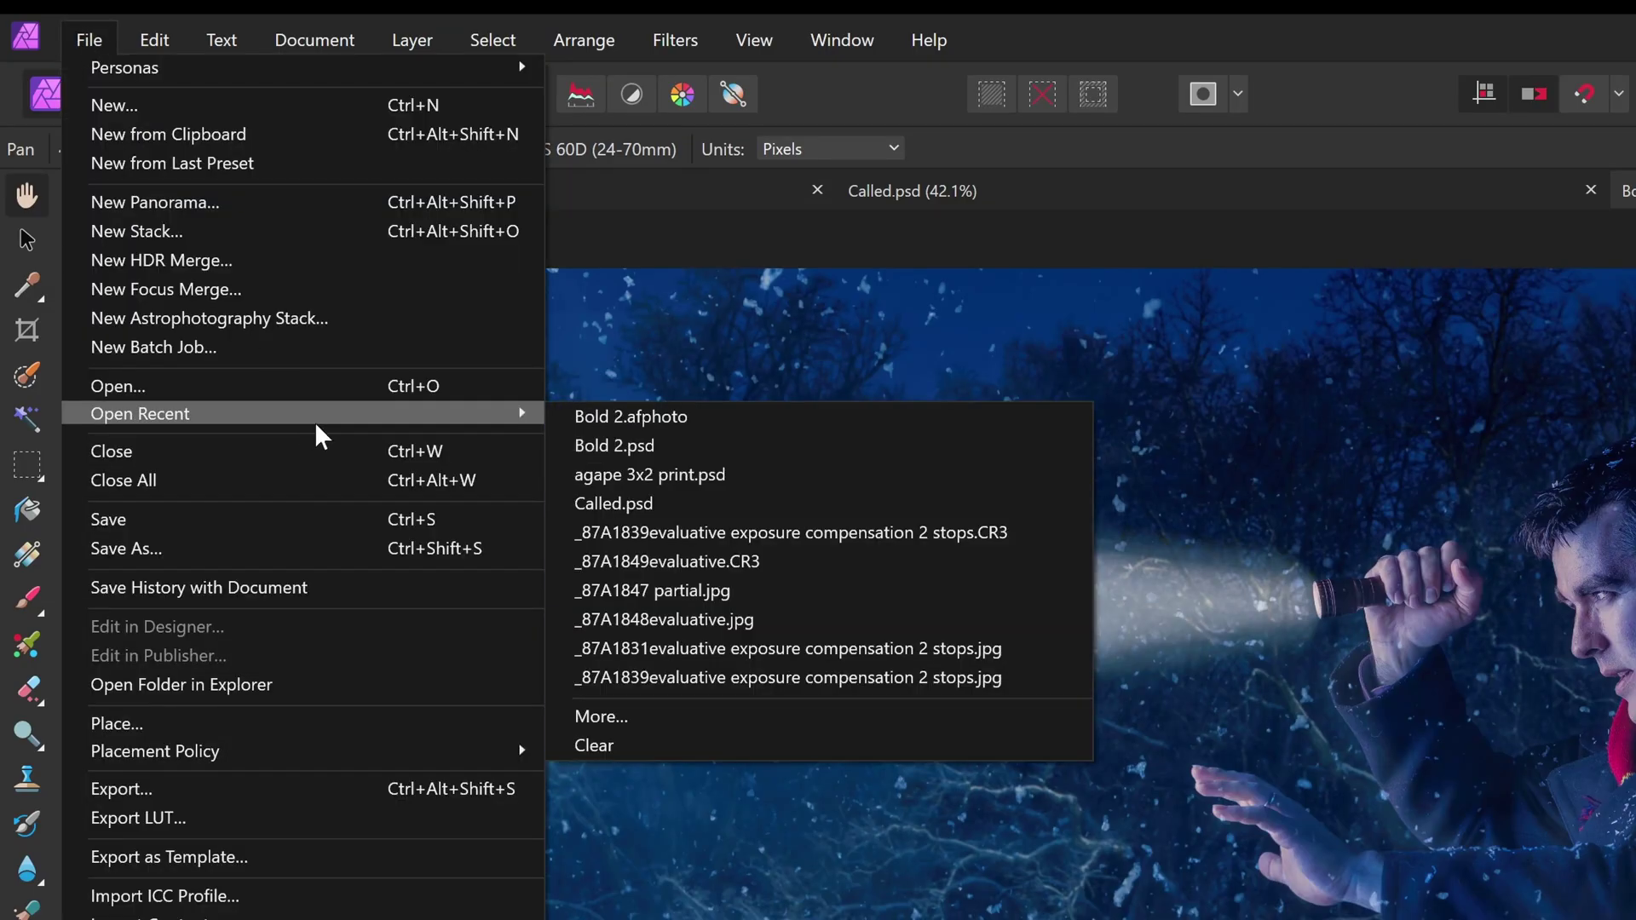
left_click(713, 439)
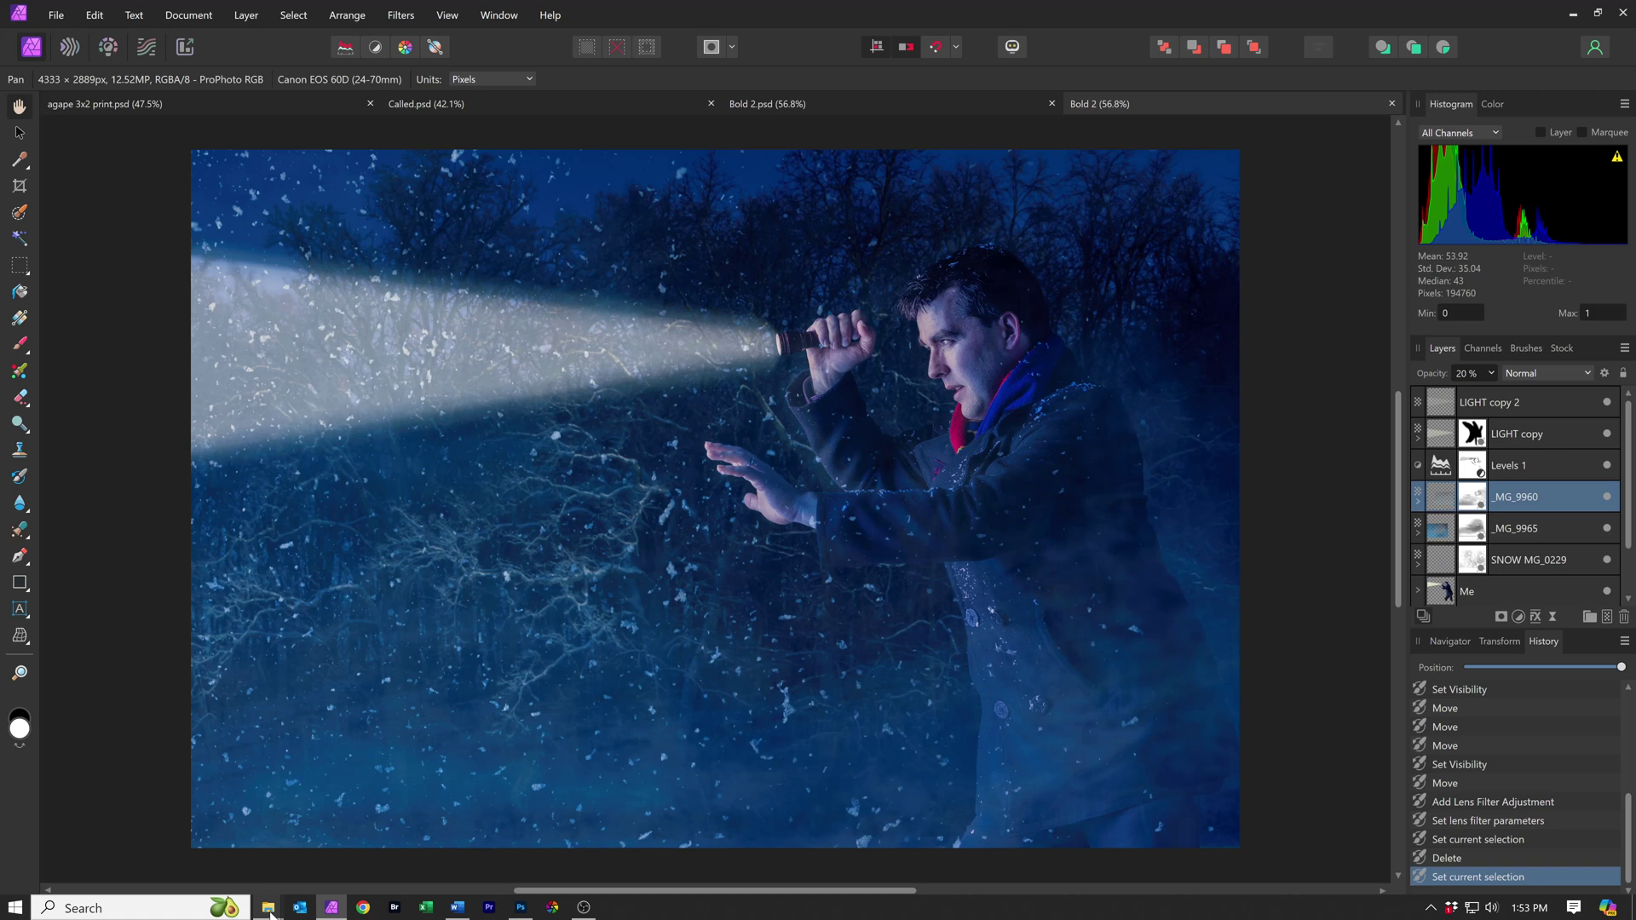
- Compare Bold 2.psd (411 MB) and Bold 2.afphoto (125 MB) file properties, then close them
mouse_move(267, 917)
left_click(294, 831)
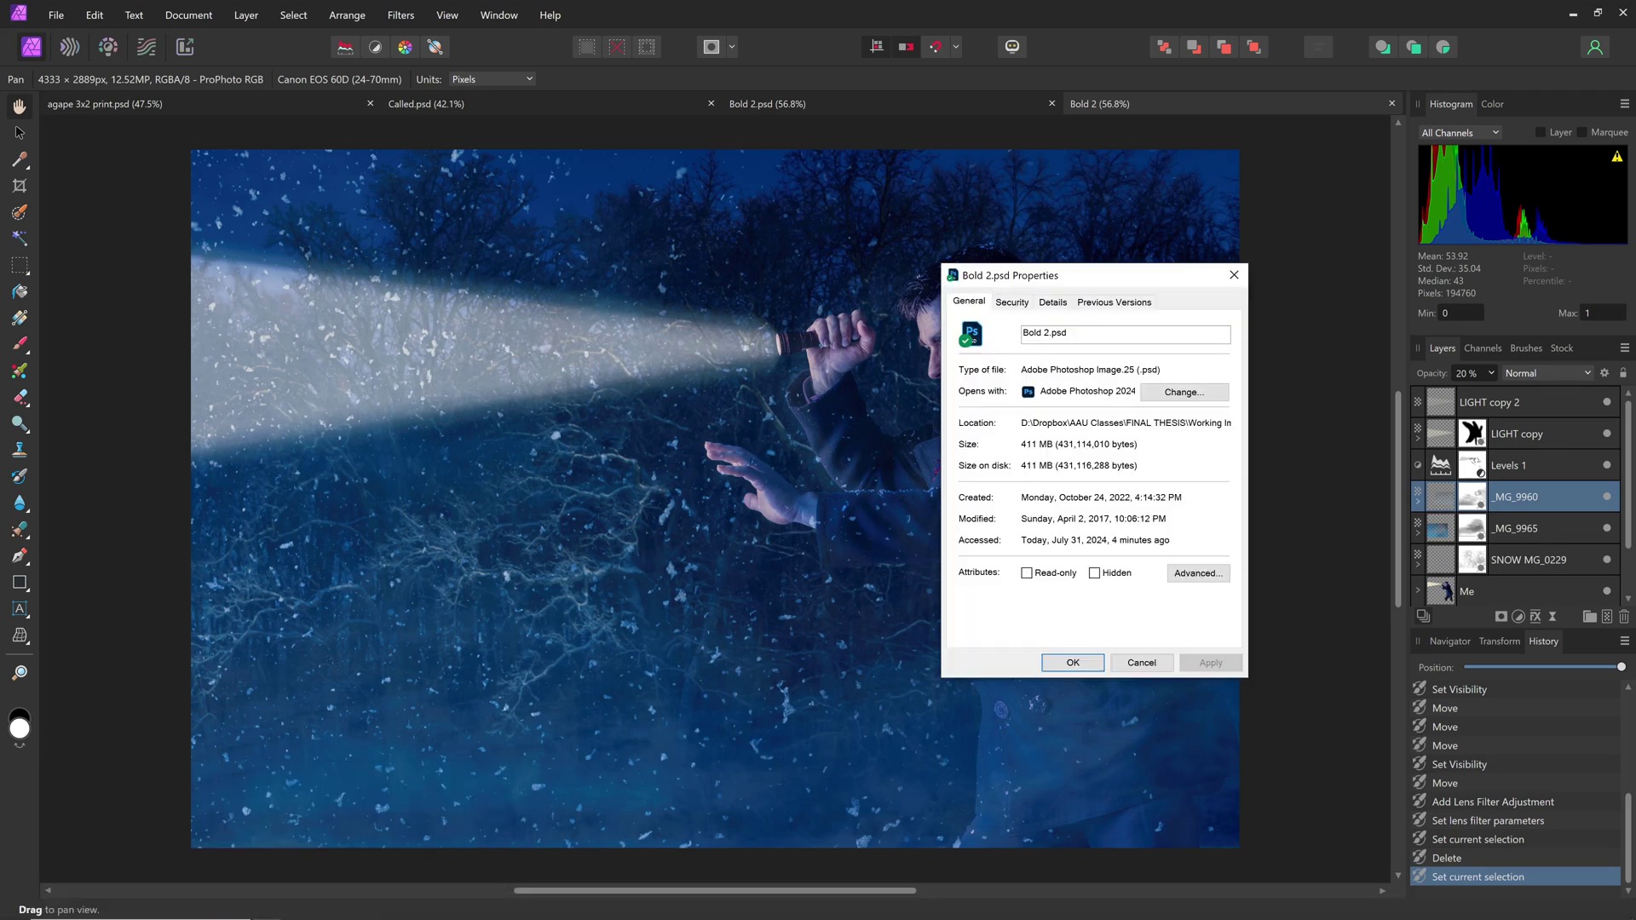
left_click(496, 819)
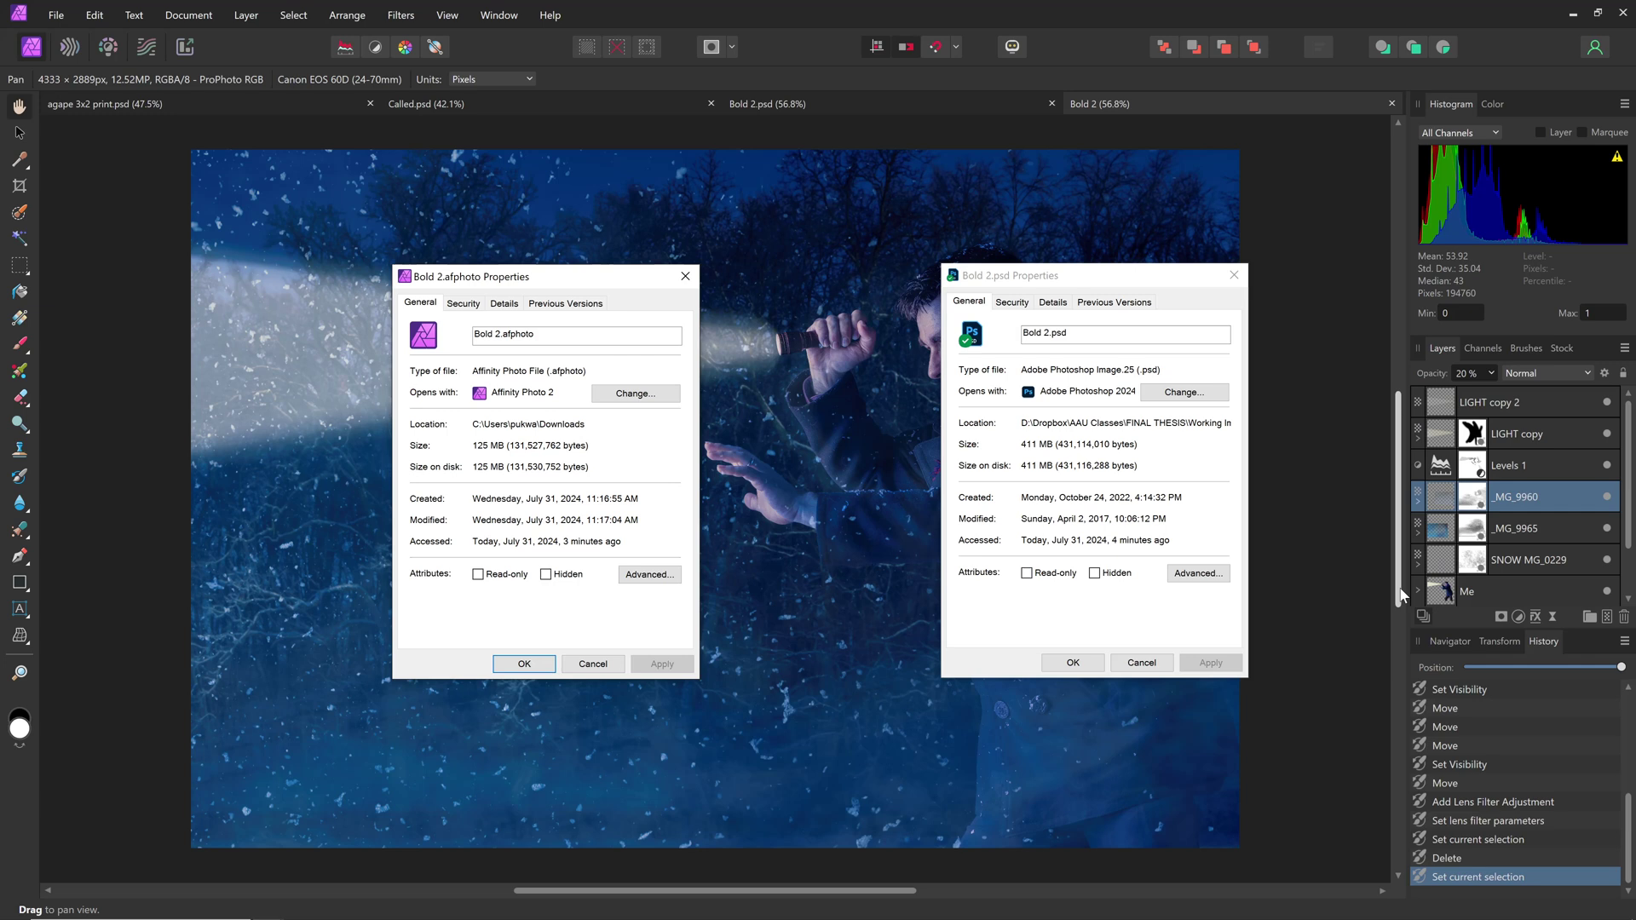
left_click(1402, 595)
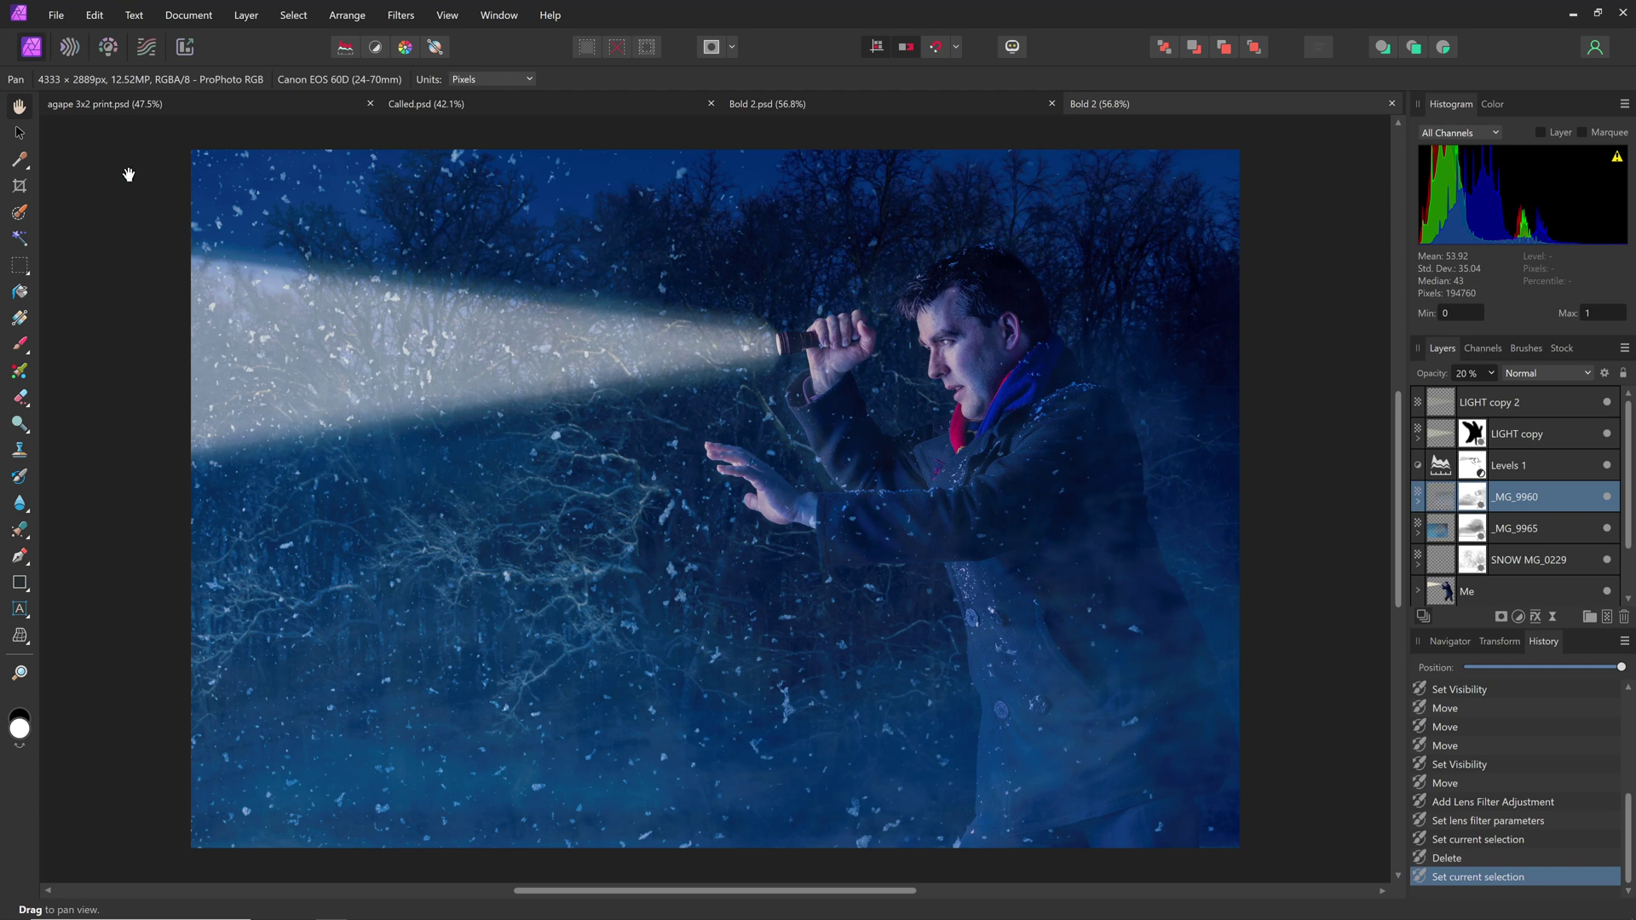
- Select all CR2 files in the Called folder, cancel opening them, and return to Photoshop
left_click(56, 15)
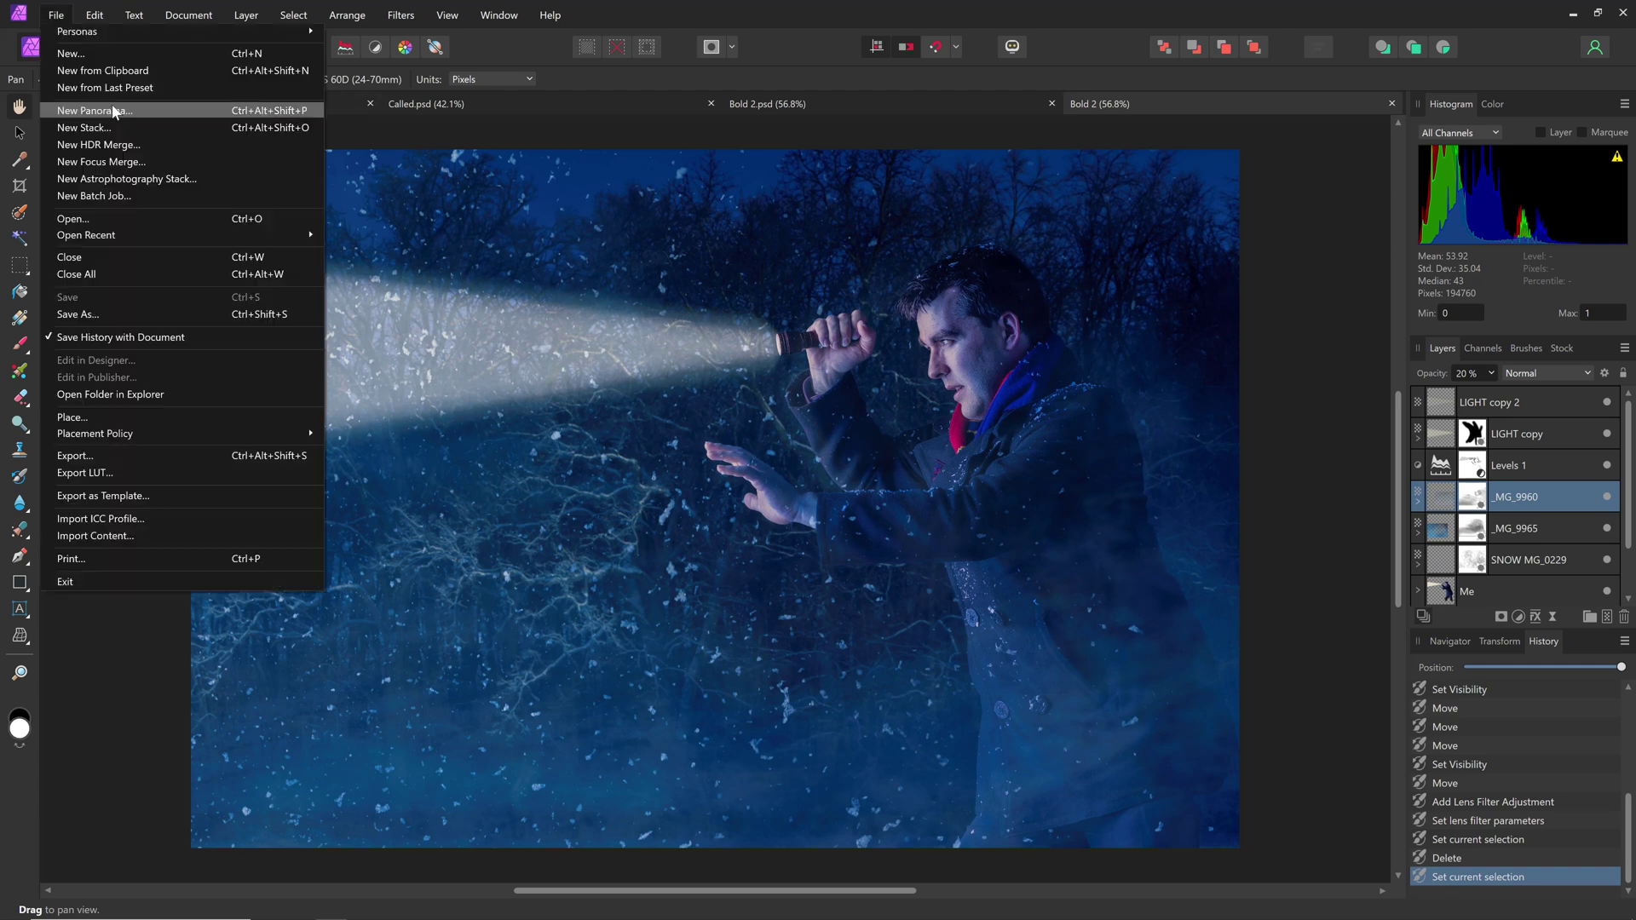
left_click(101, 219)
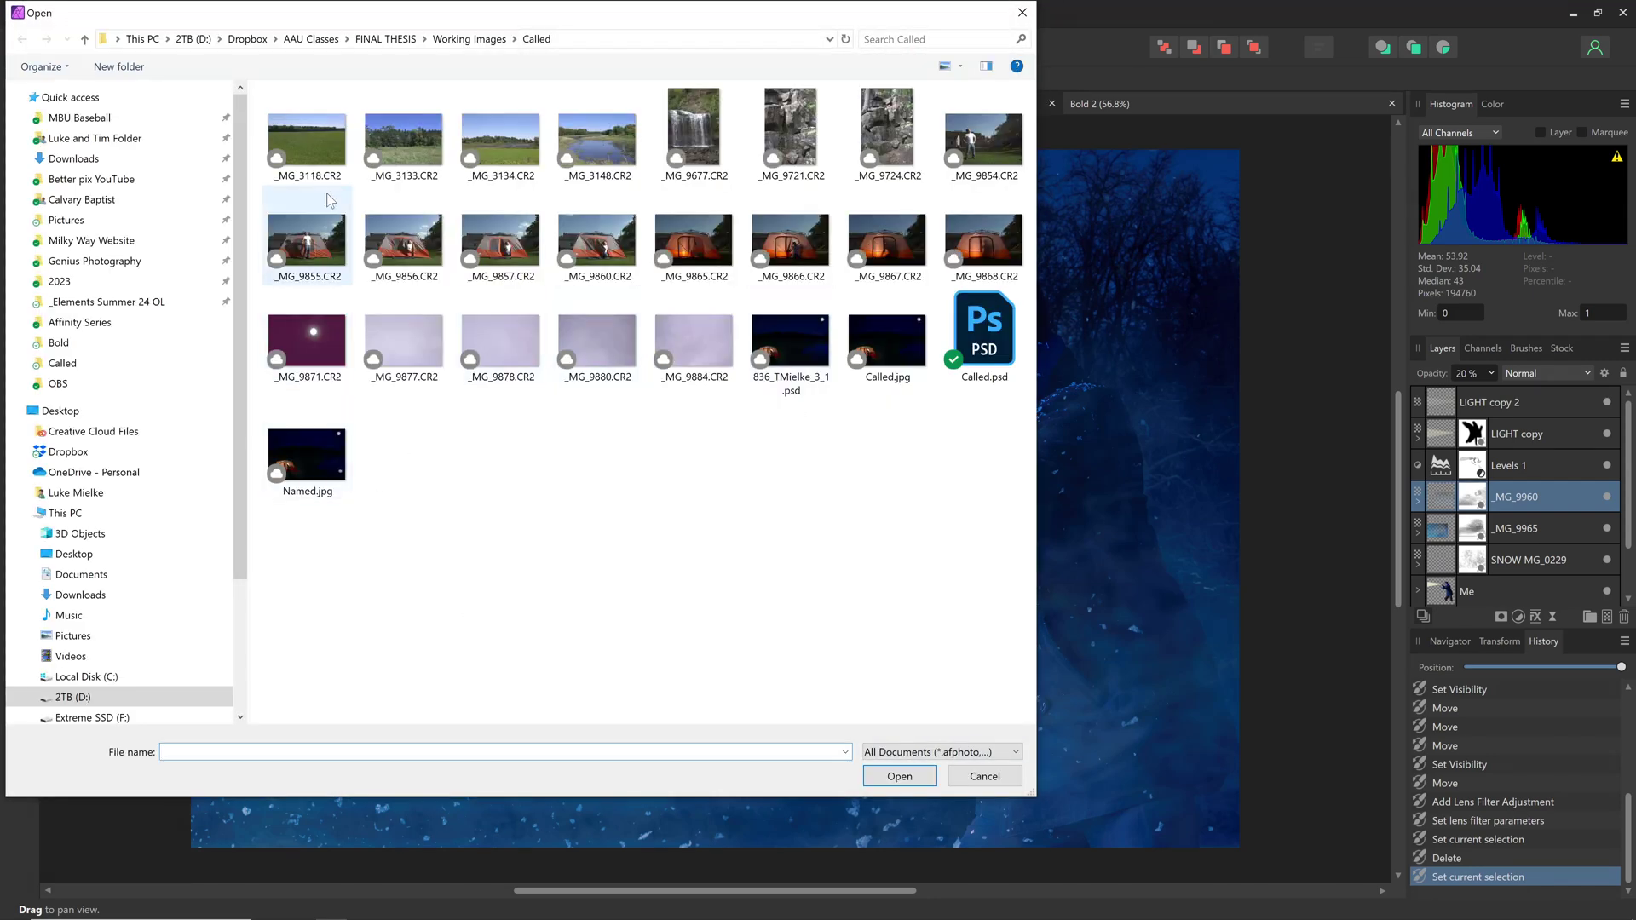
left_click(307, 141)
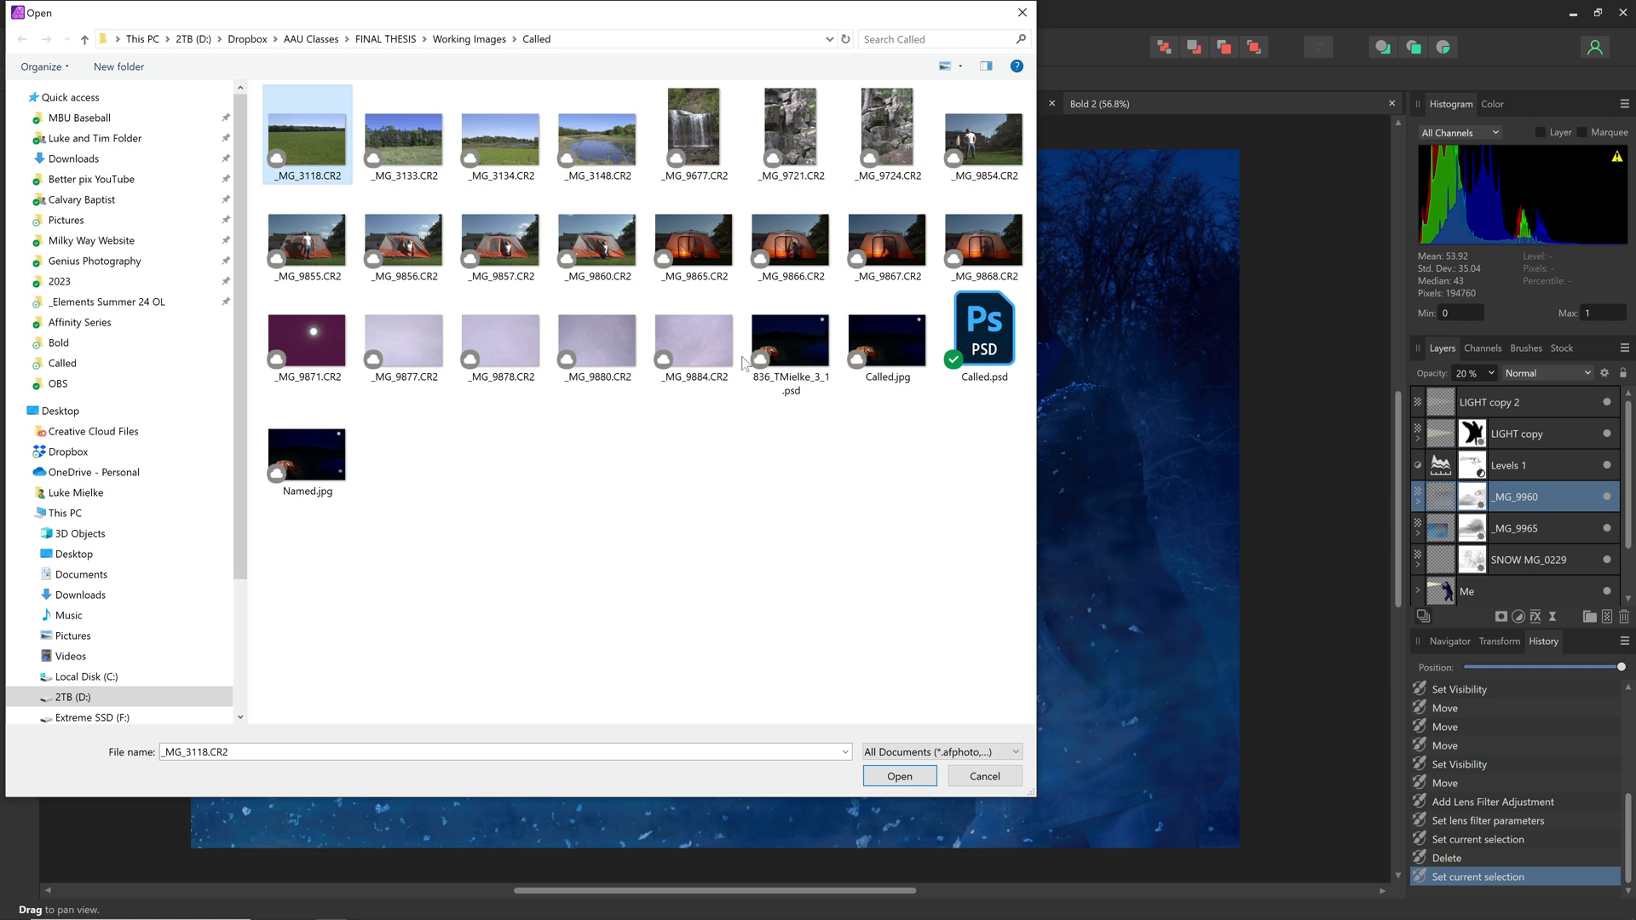
left_click(716, 359, "shift")
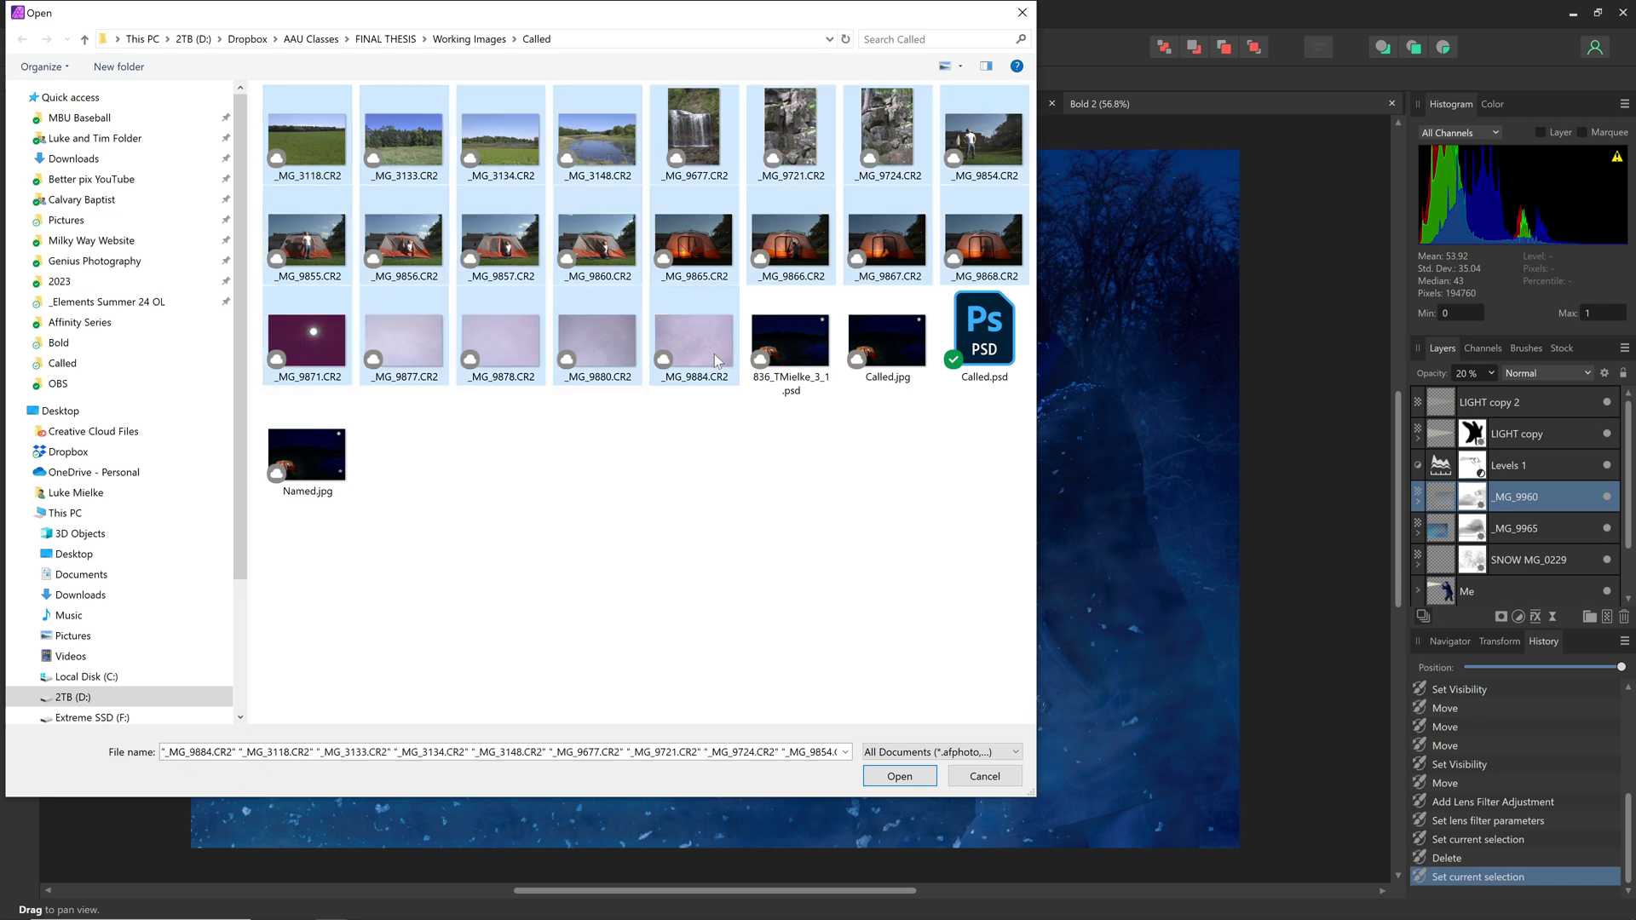
left_click(986, 778)
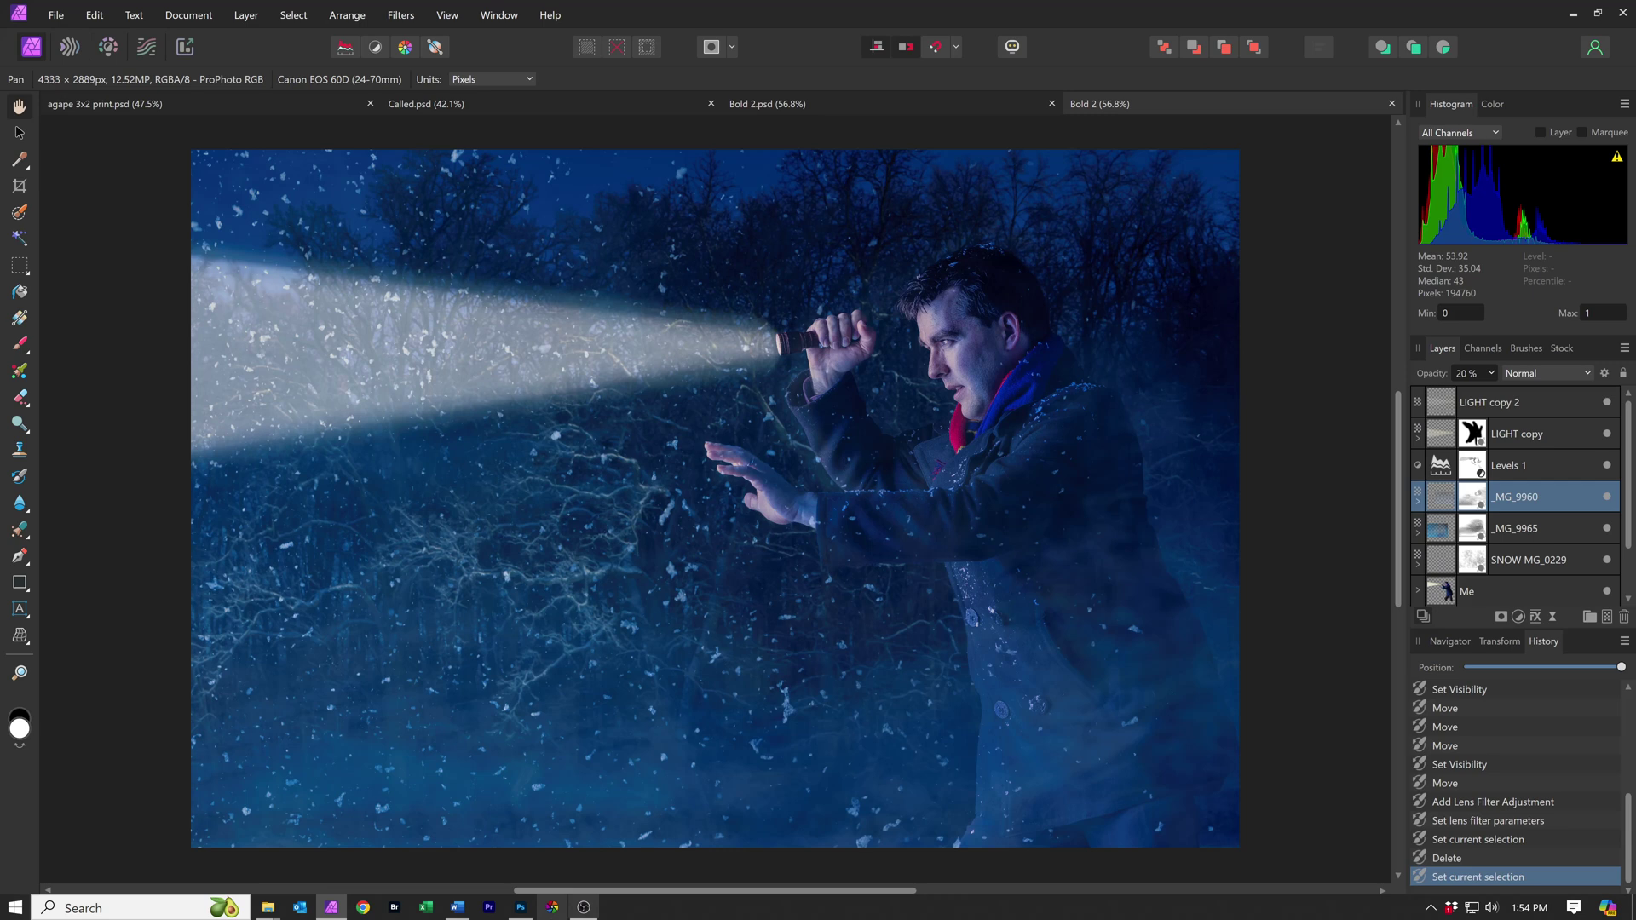
left_click(521, 907)
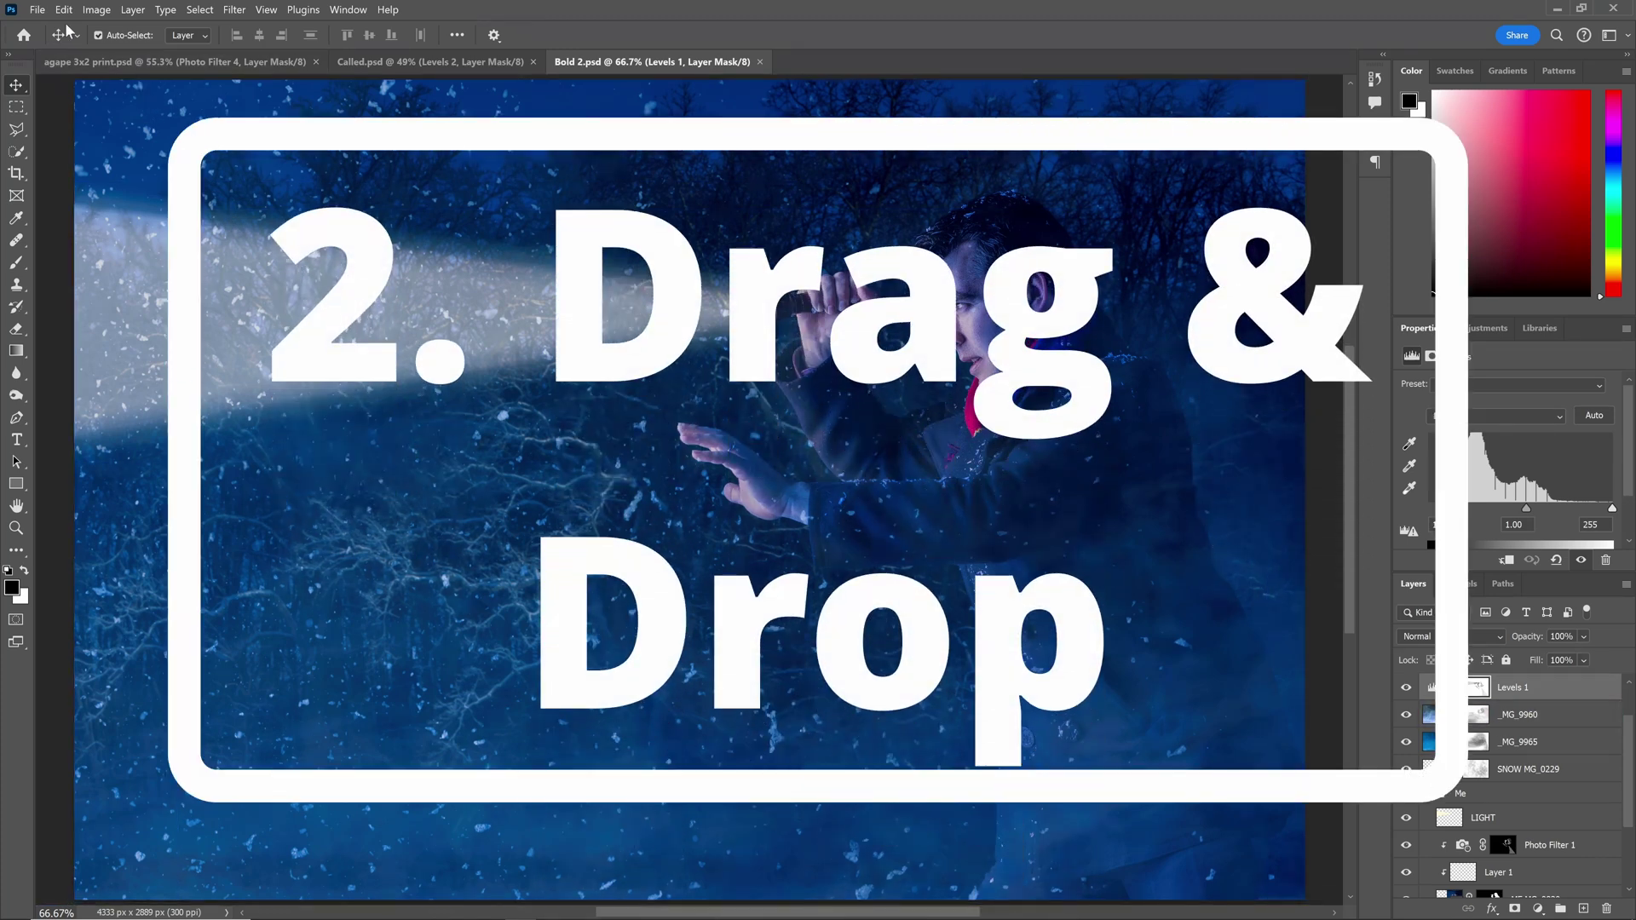
- Open the raw file _MG_9854.CR2 from the Called folder through File > Open
left_click(36, 10)
left_click(60, 48)
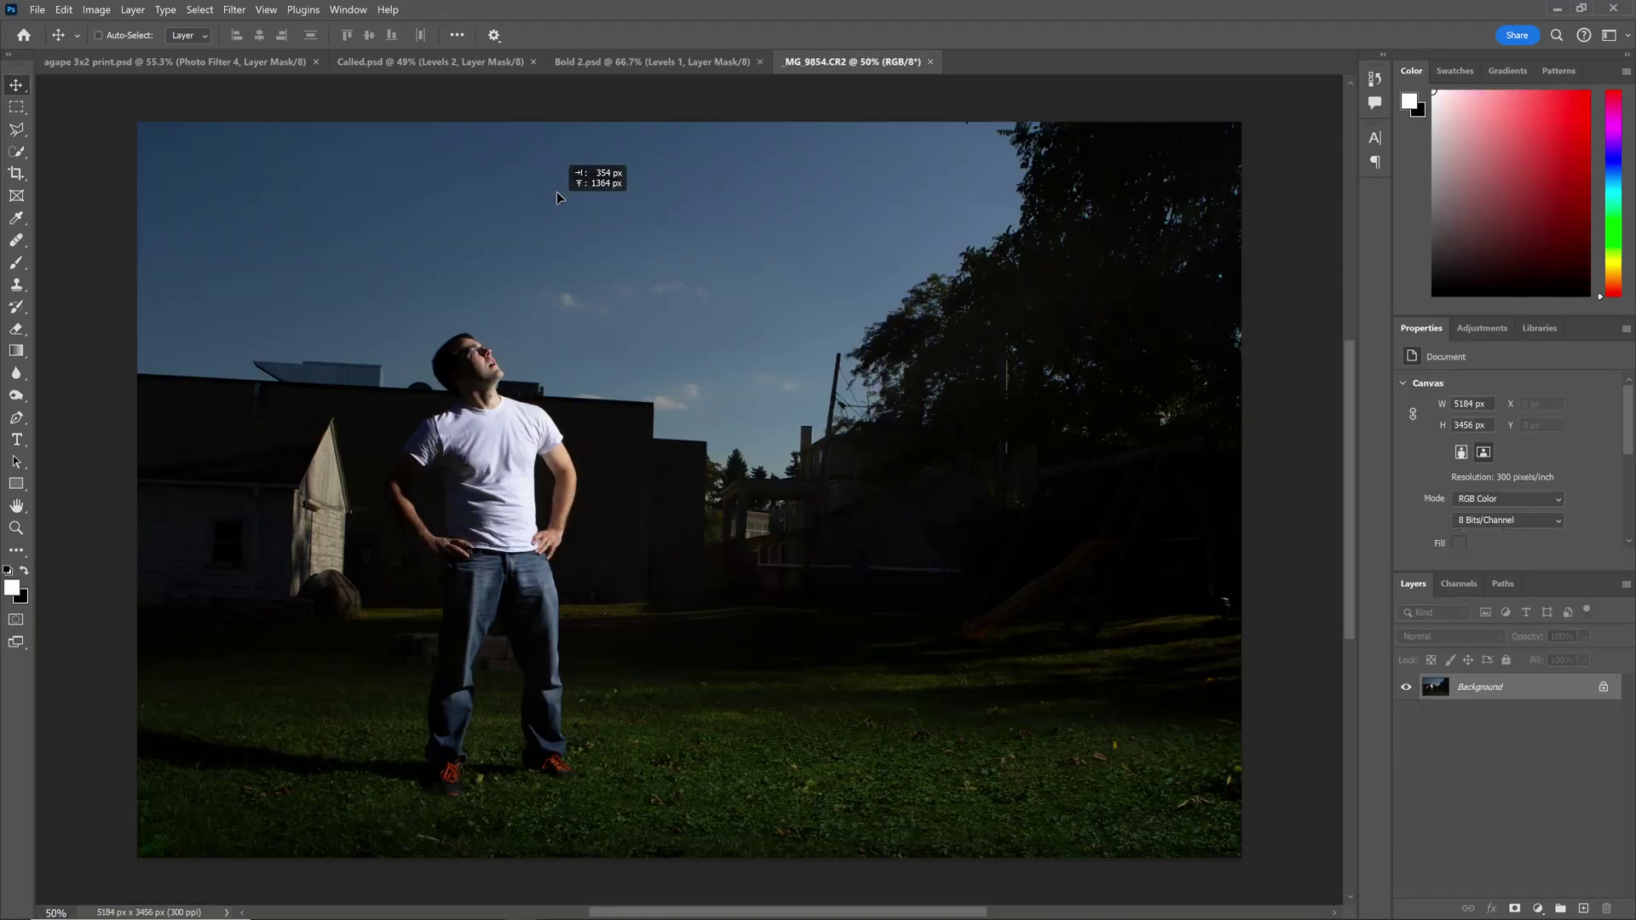
- Paste the backyard photo into Bold 2.psd, accept the profile conversion permanently, then remove the pasted layer
left_click(580, 67)
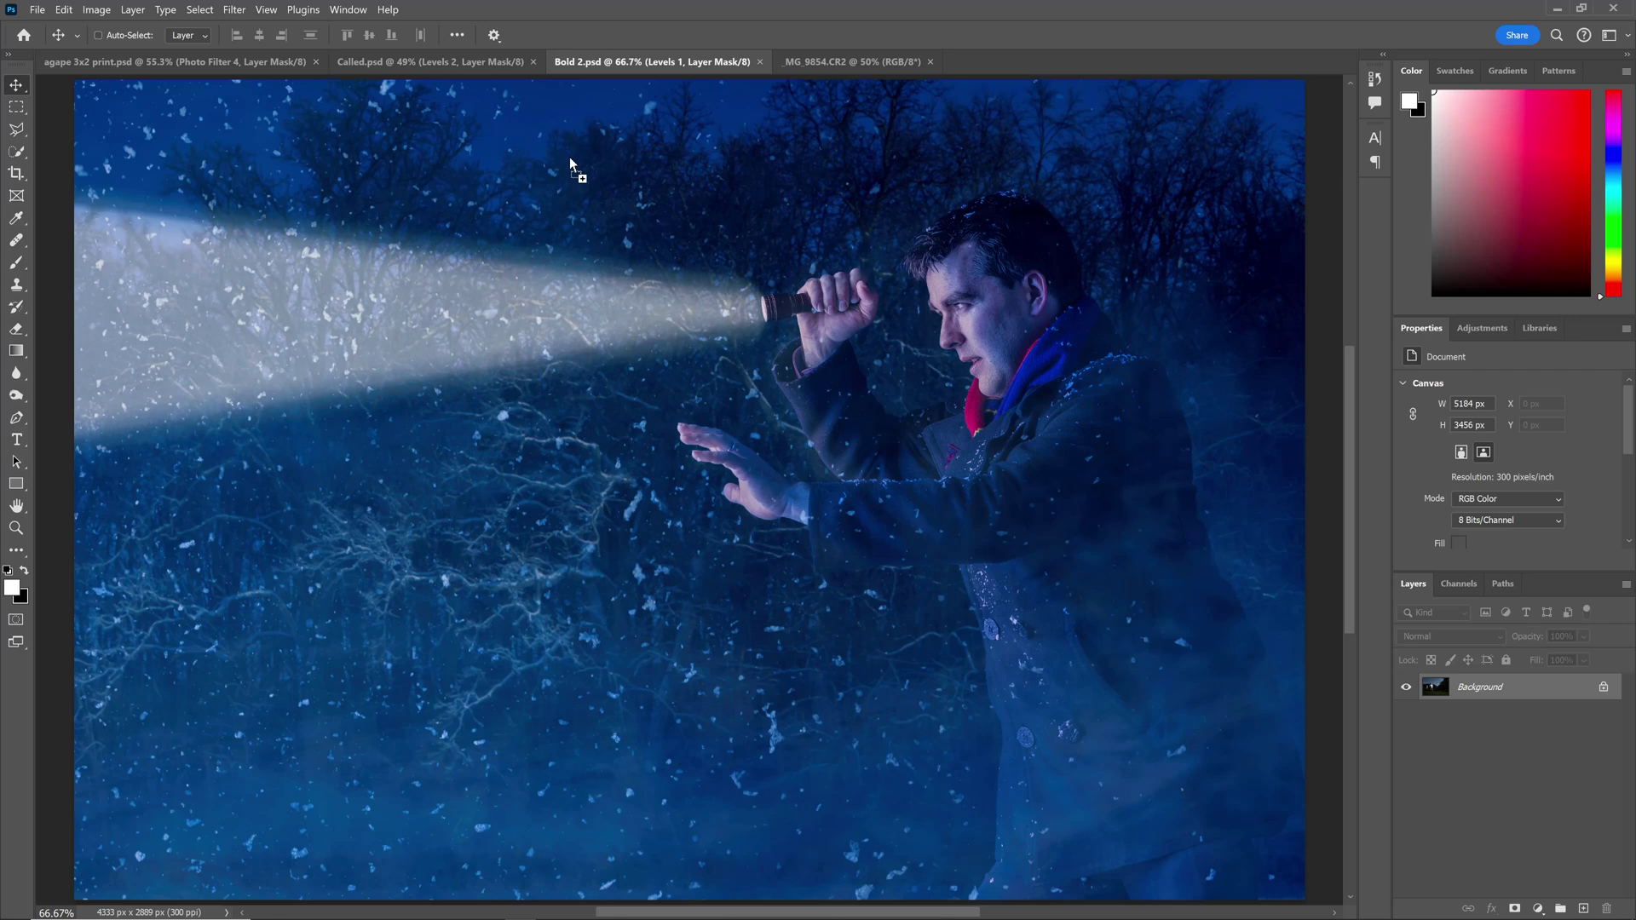
key("ctrl+v")
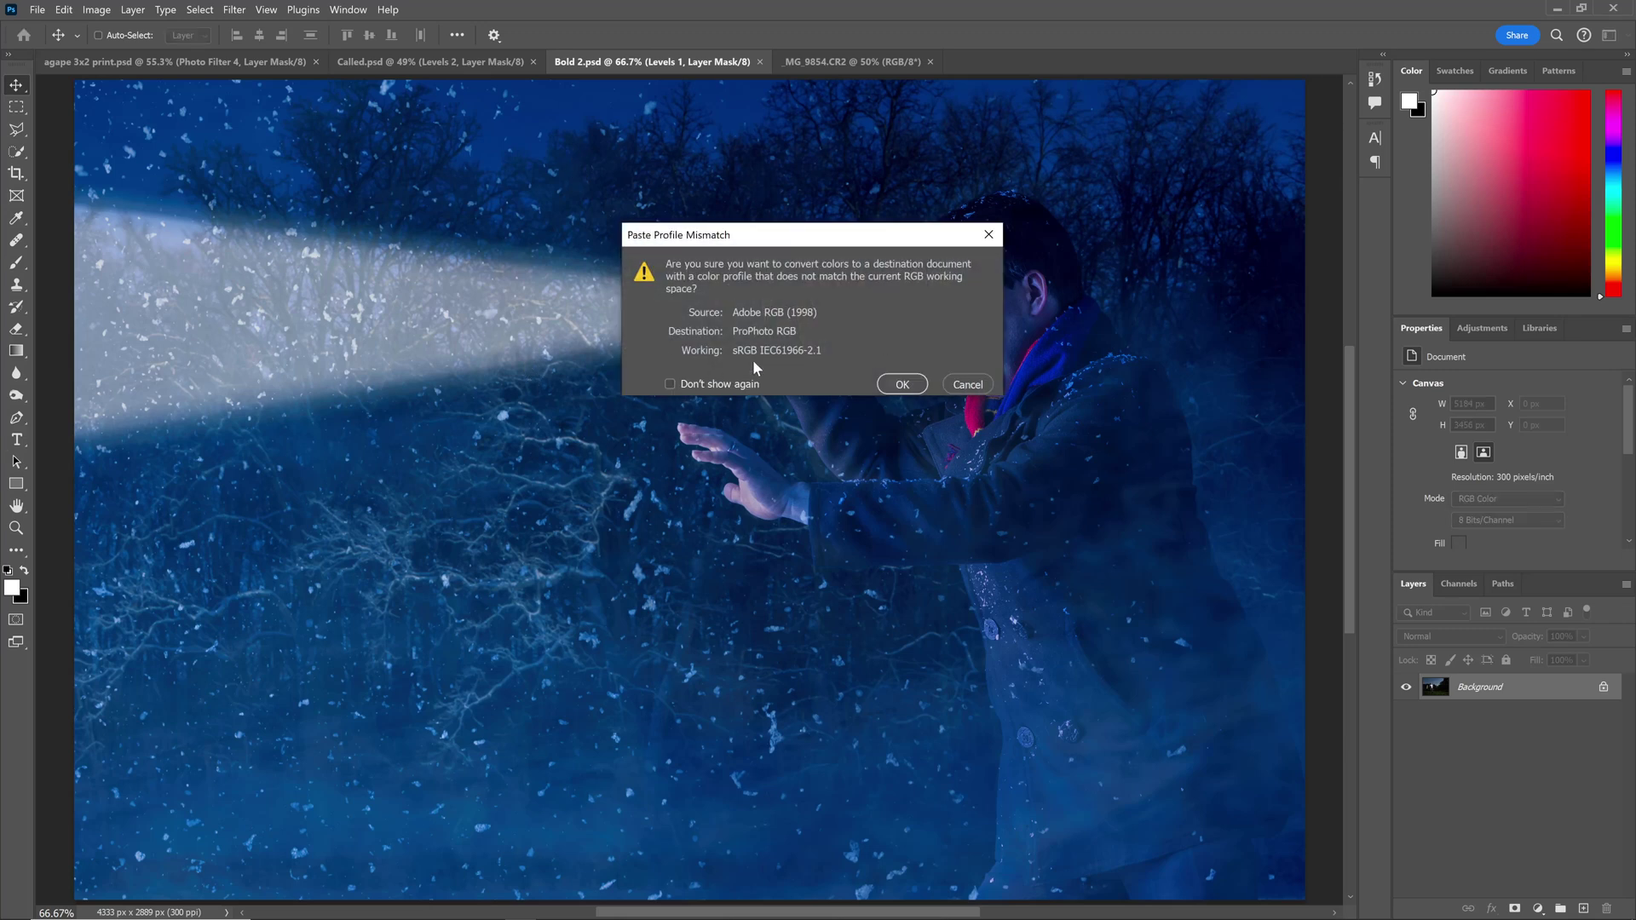
left_click(738, 385)
left_click(901, 385)
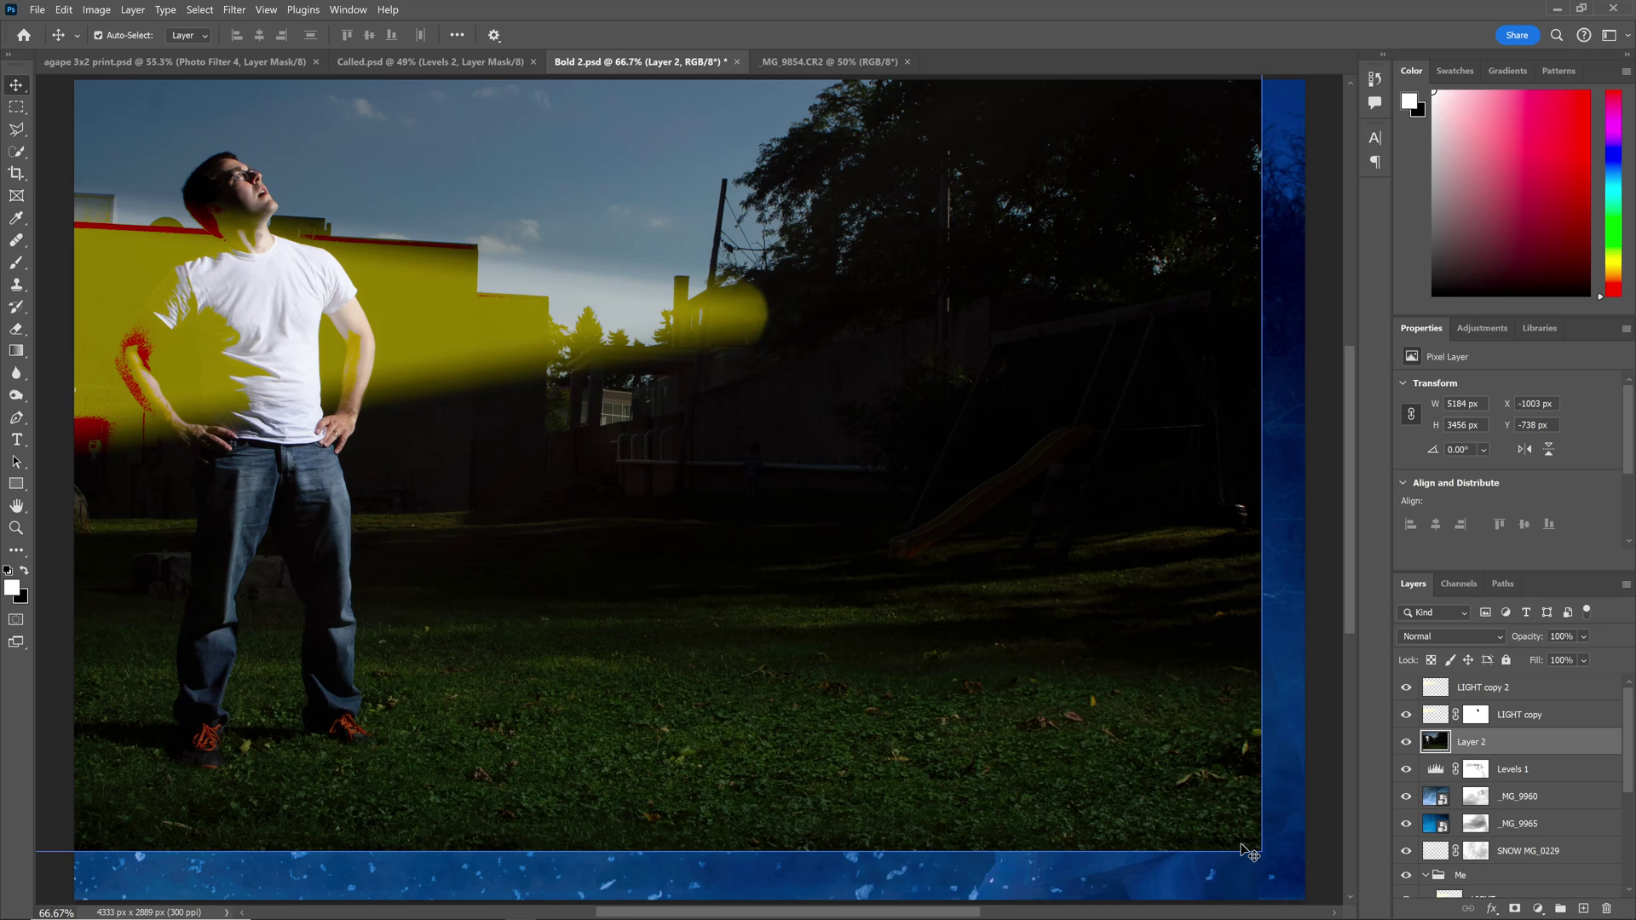
key("Delete")
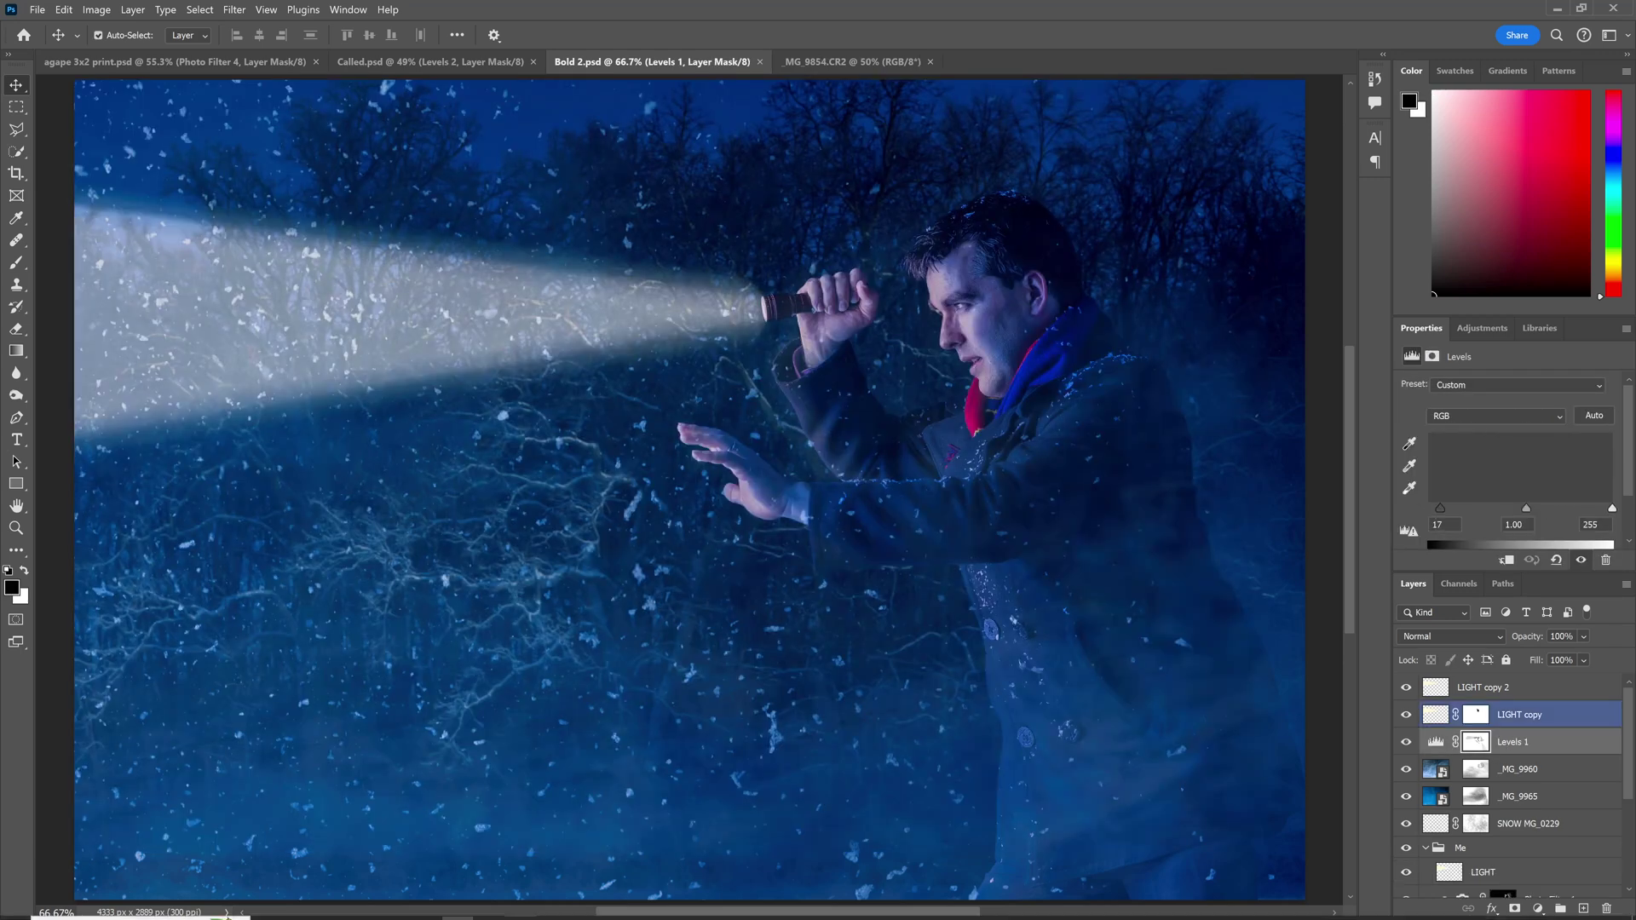
- In Affinity Photo, open the raw photo _MG_9854.CR2 through File > Open
left_click(332, 908)
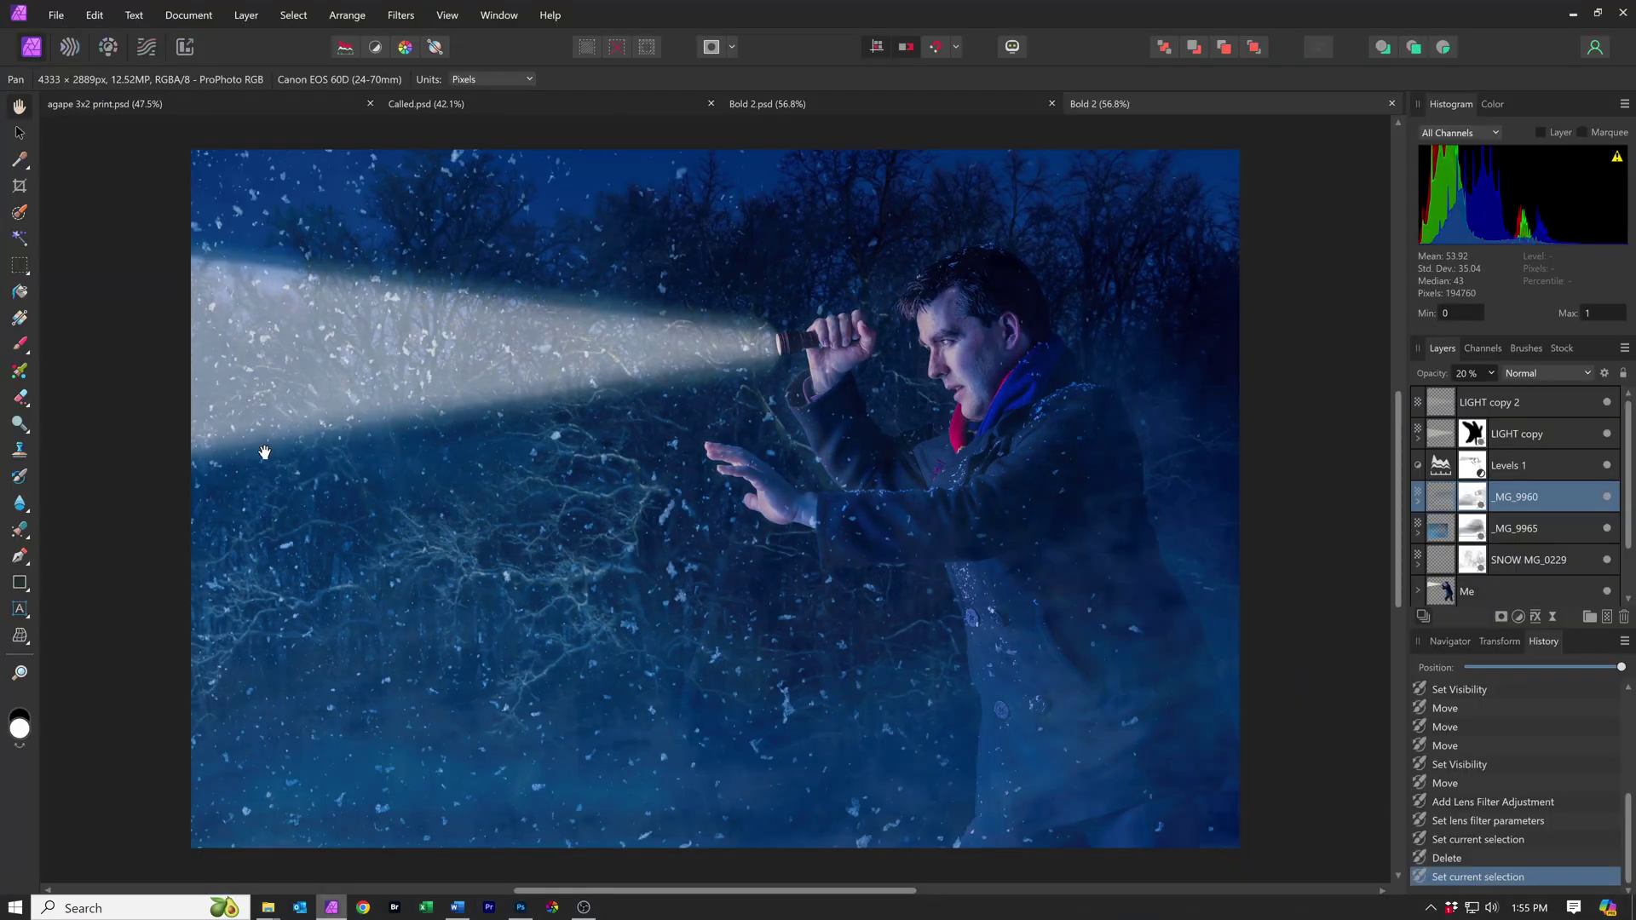
left_click(55, 15)
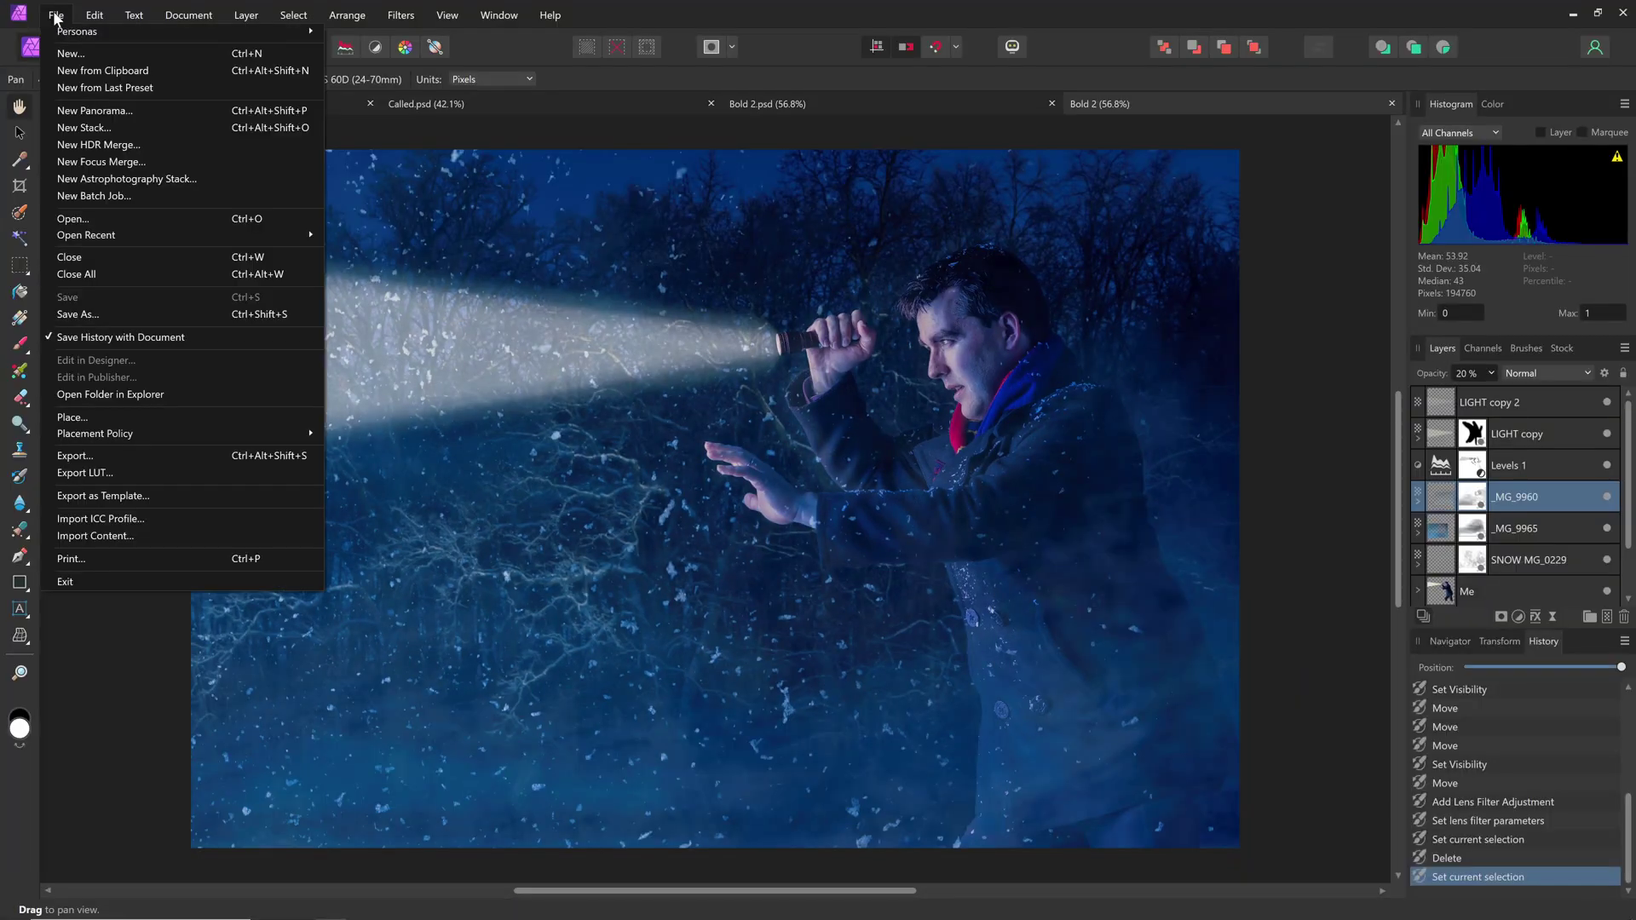
left_click(83, 213)
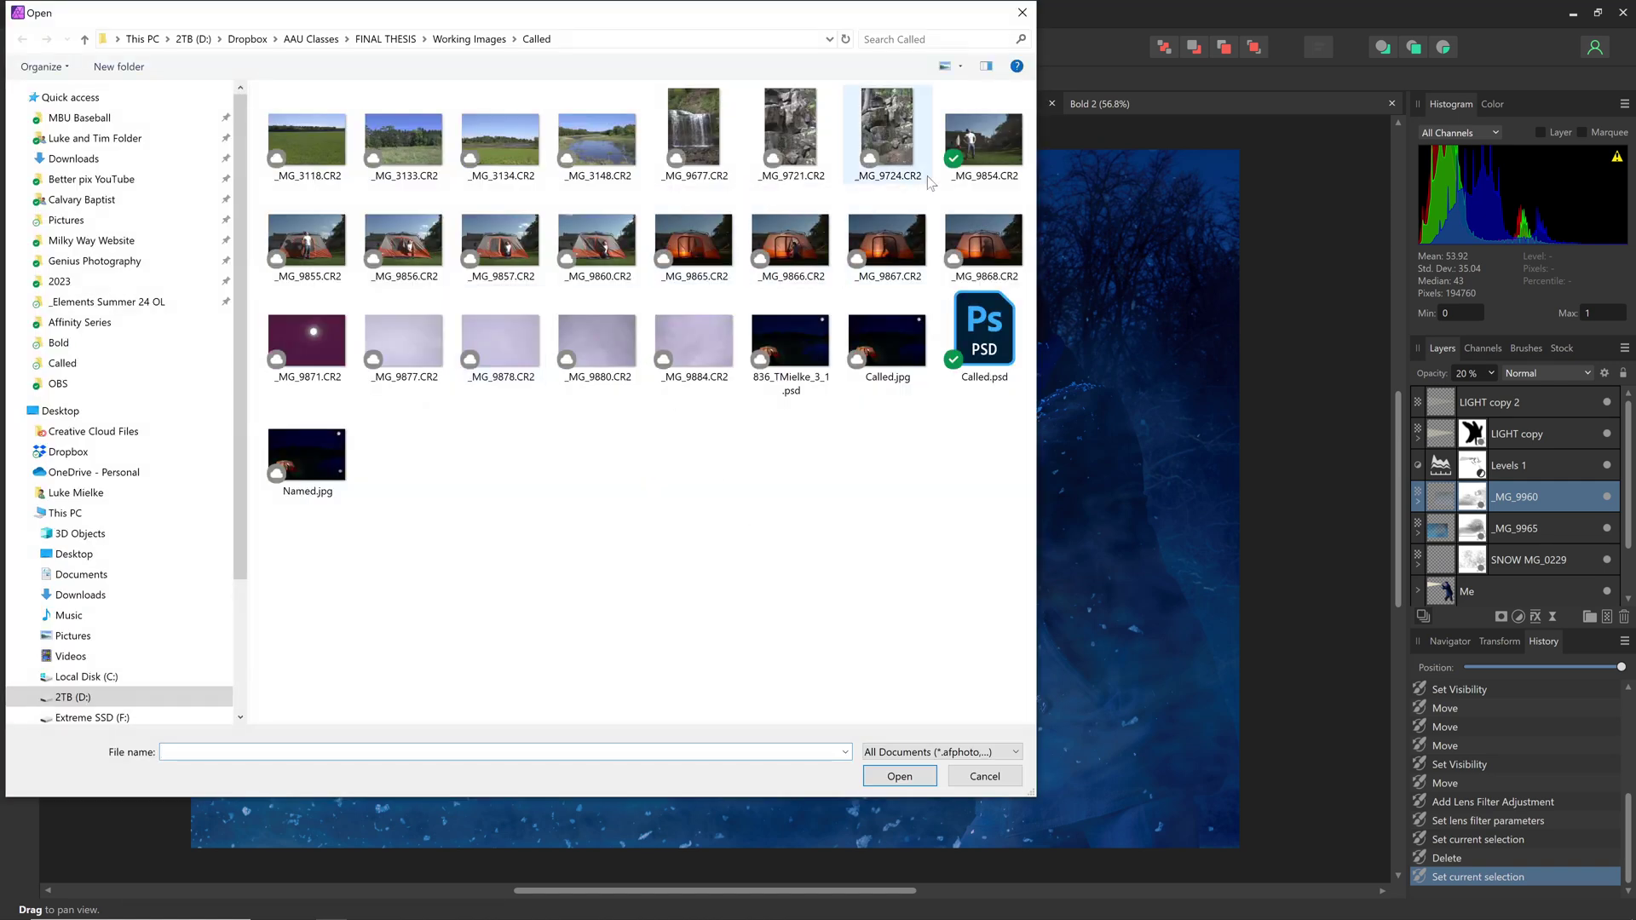
double_click(983, 144)
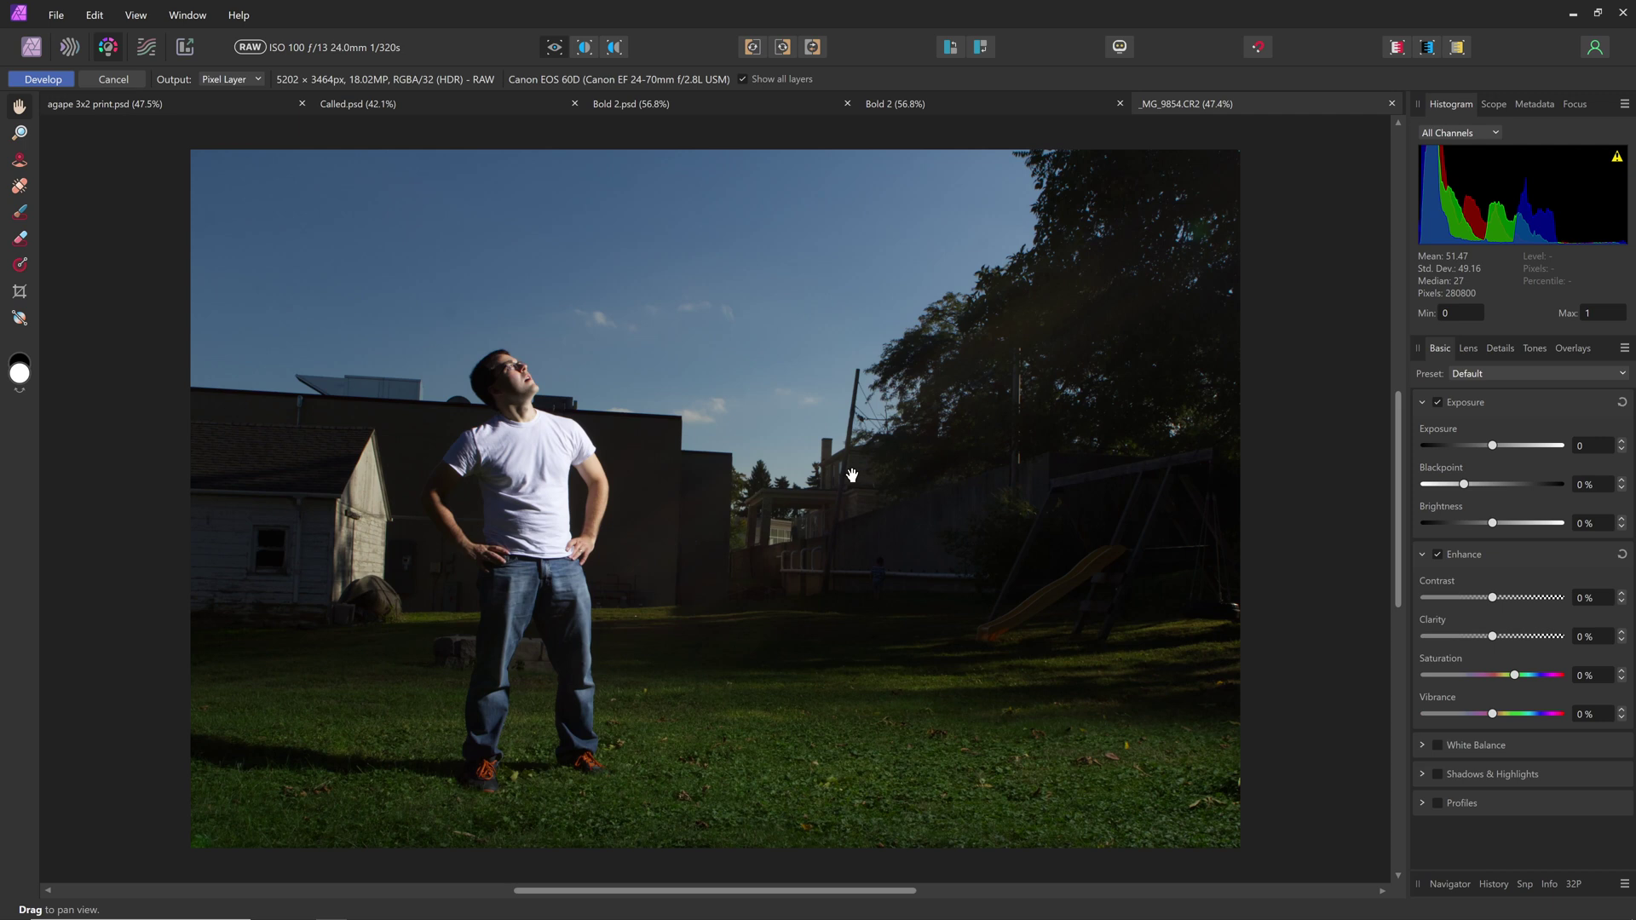
- Attempt Liquify on the raw photo, dismiss the pixel-layer warning, and return to Bold 2
left_click(69, 53)
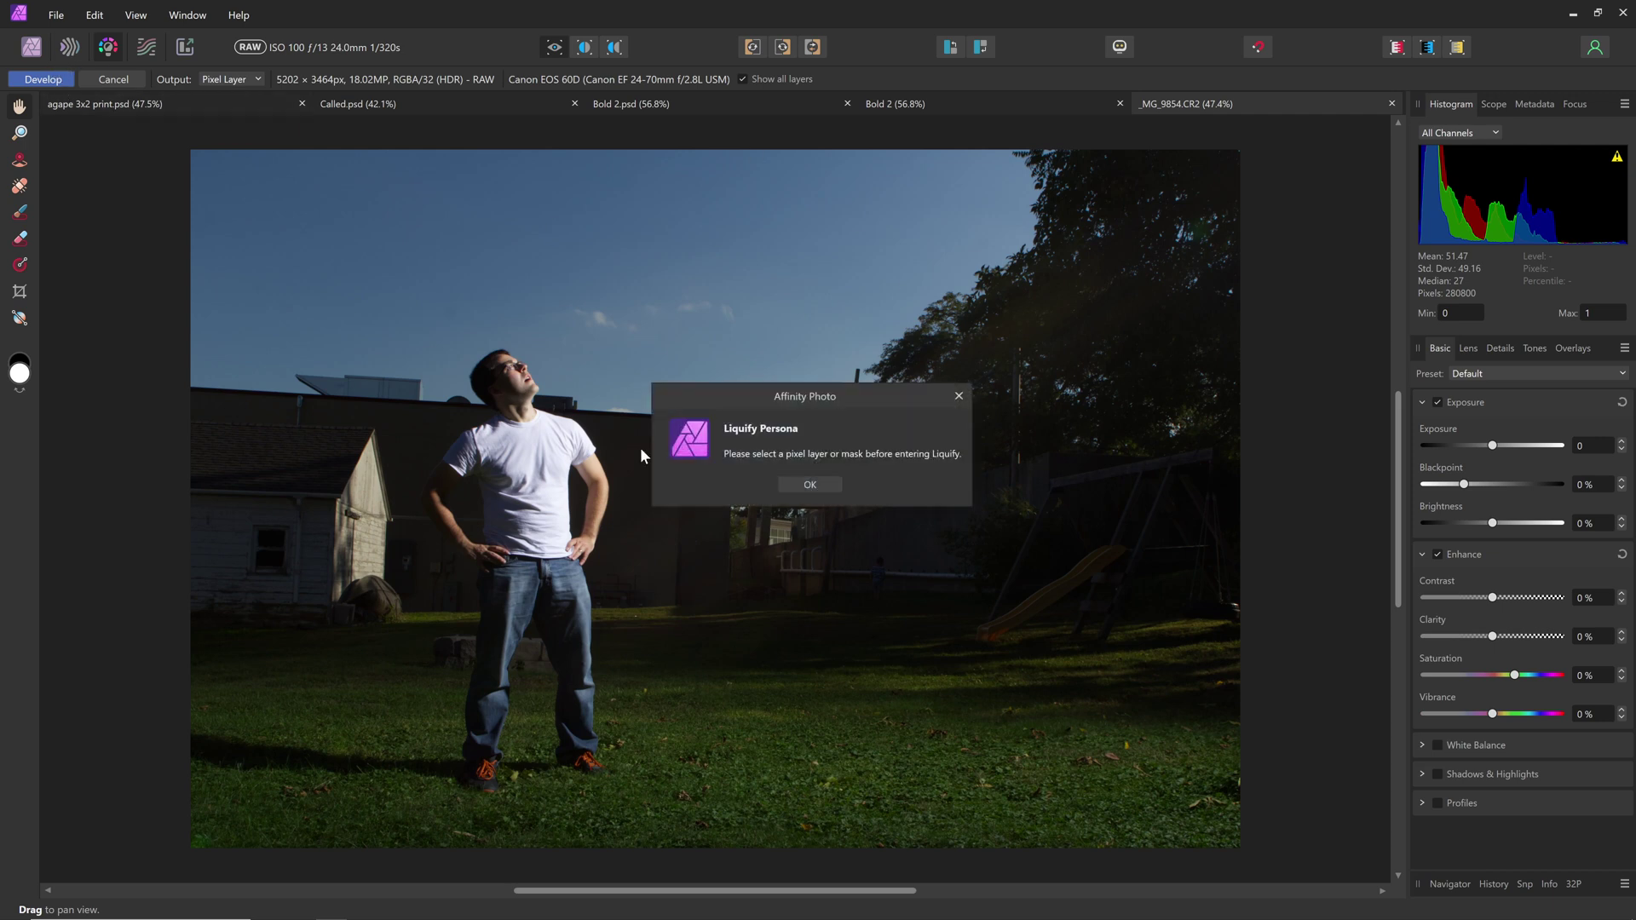
left_click(810, 484)
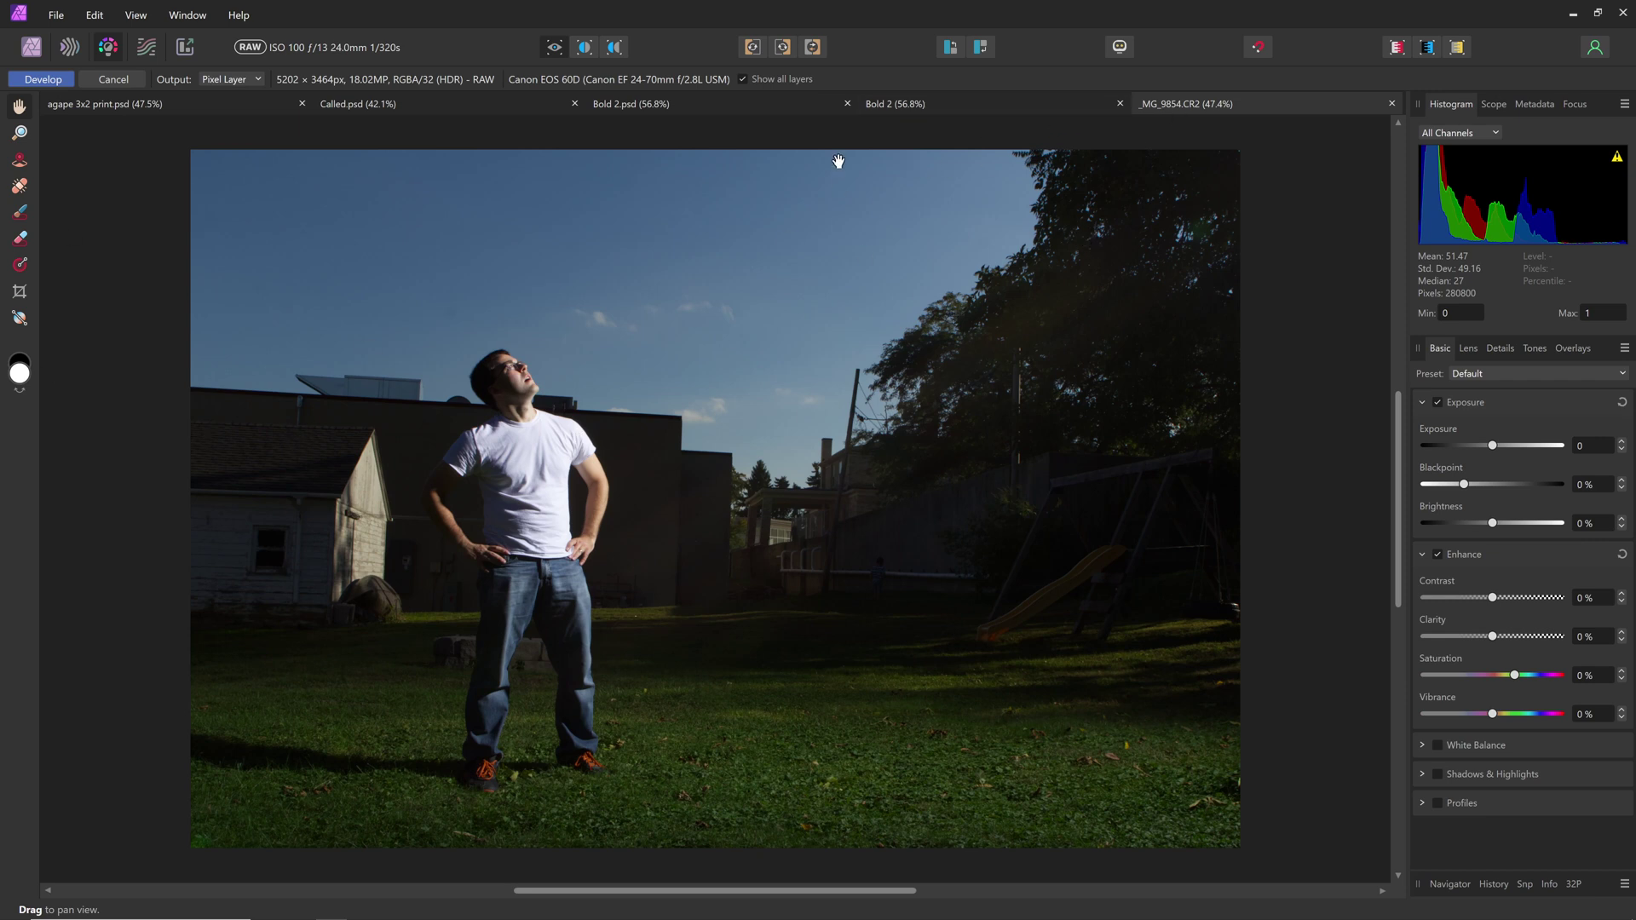
left_click(891, 103)
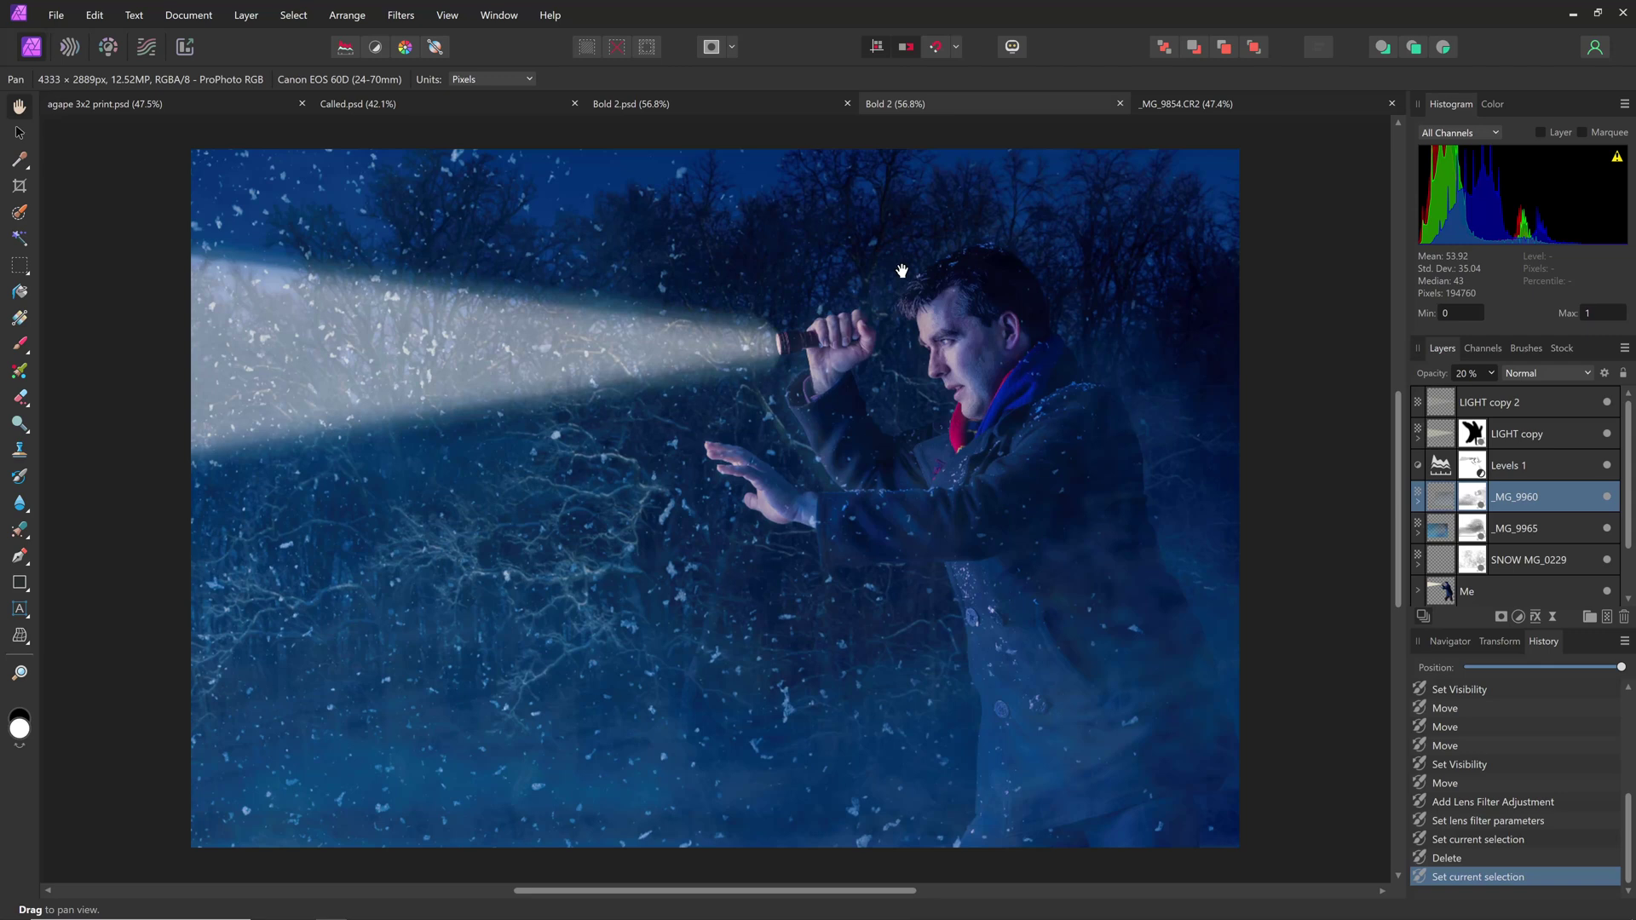
- Undo an accidental paste in Bold 2, then inspect the backyard RAW photo and close its window
key("ctrl+v")
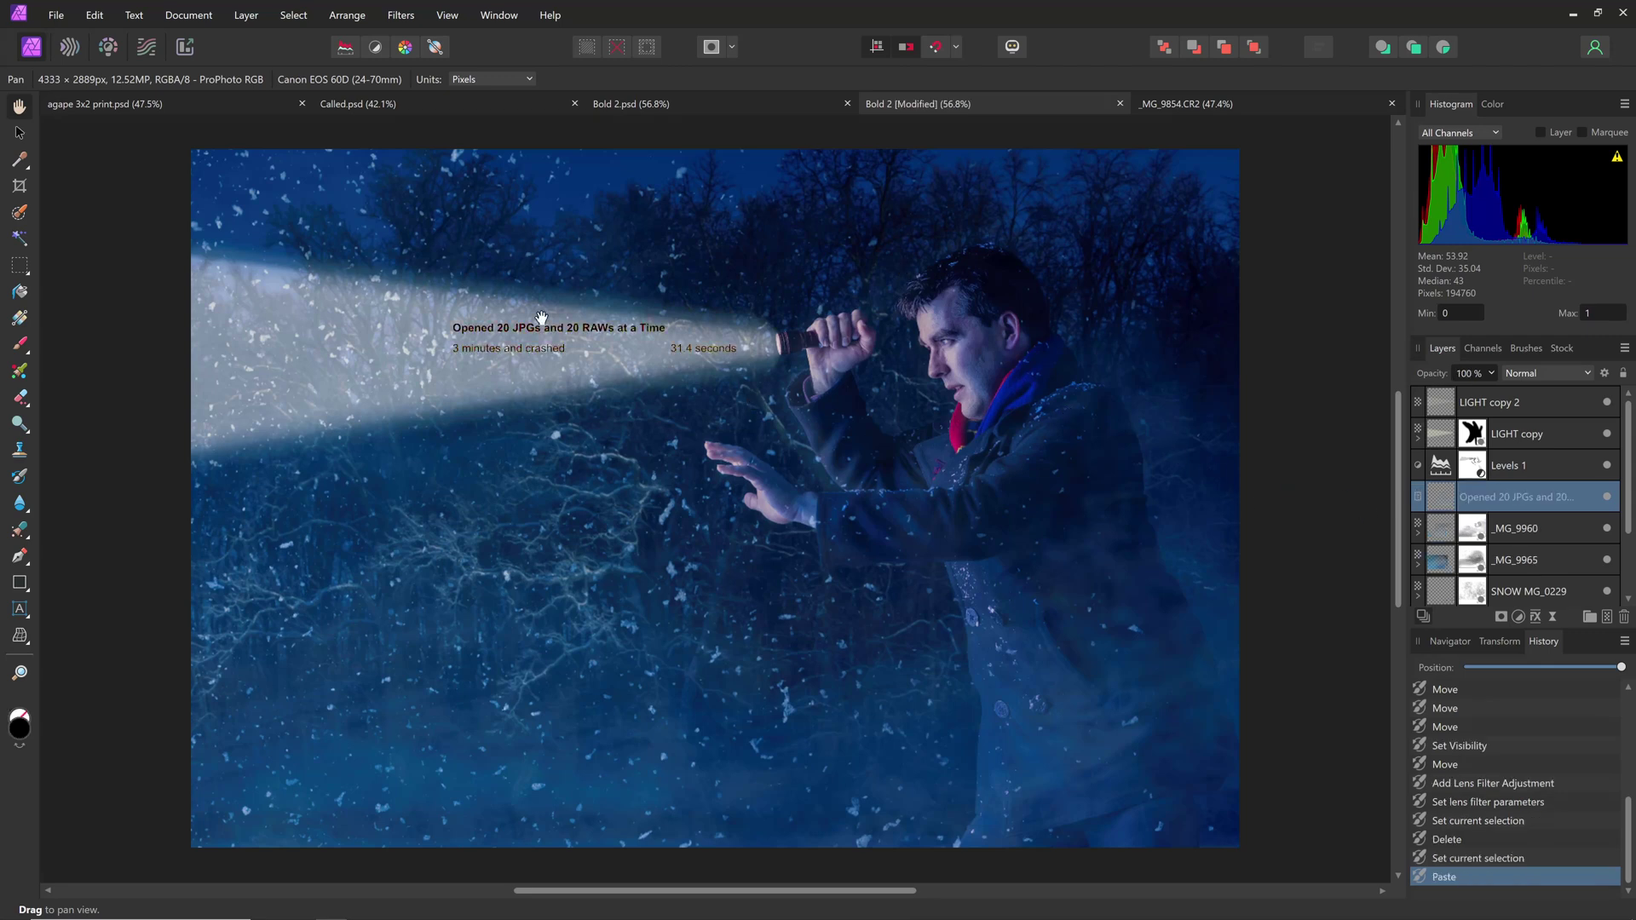
key("ctrl+z")
left_click(1200, 103)
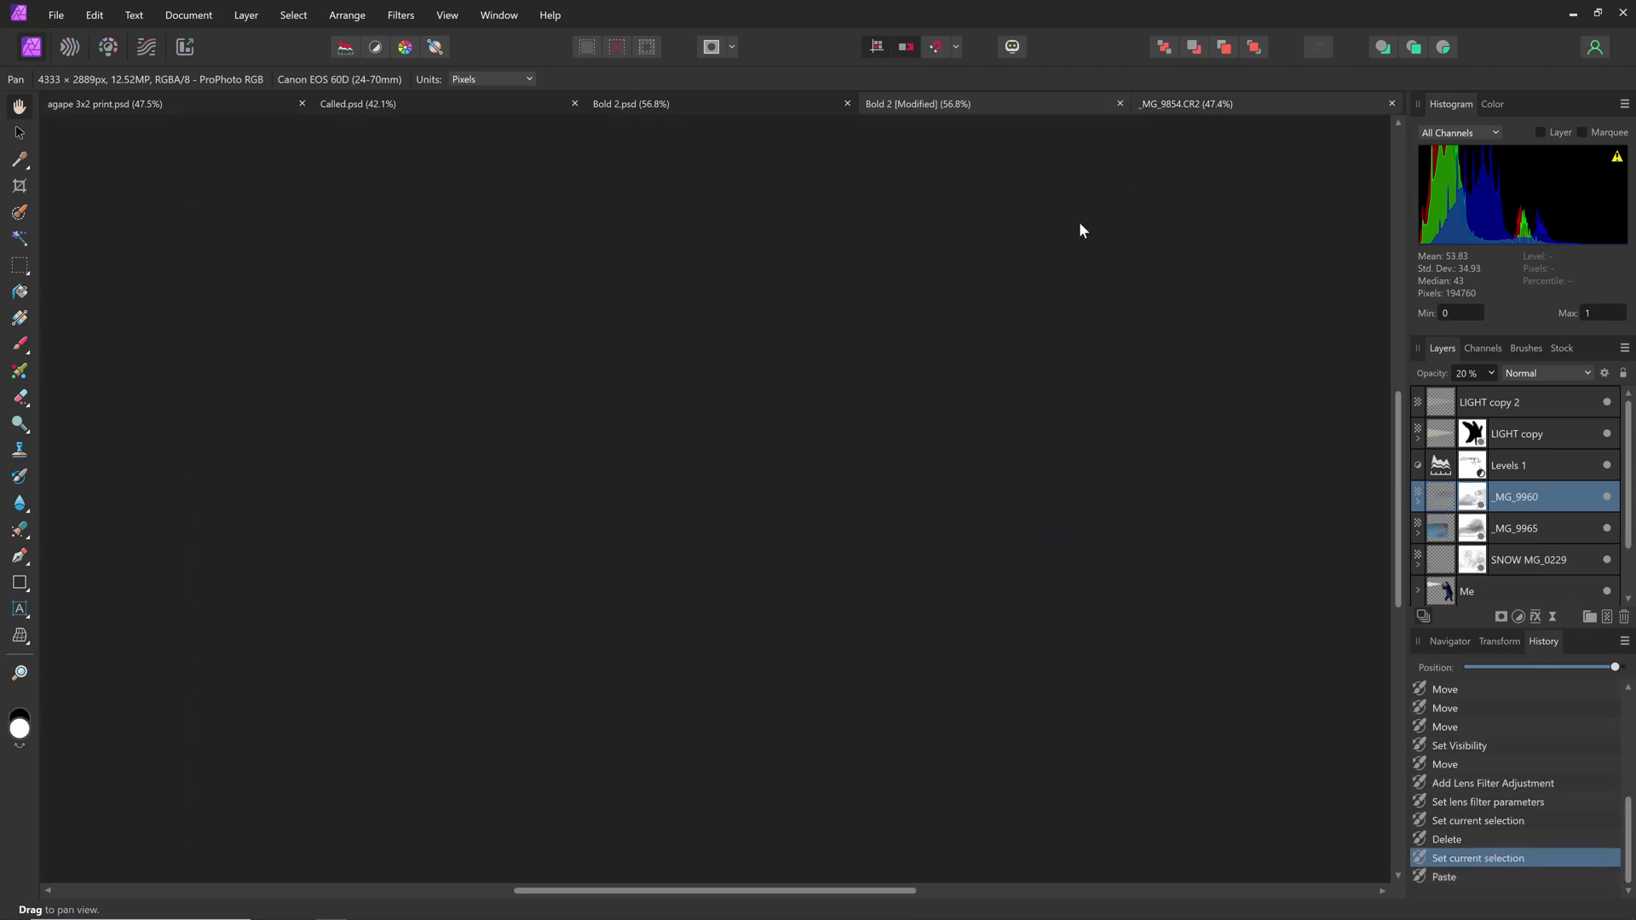
left_click_drag(1080, 262, 1158, 342)
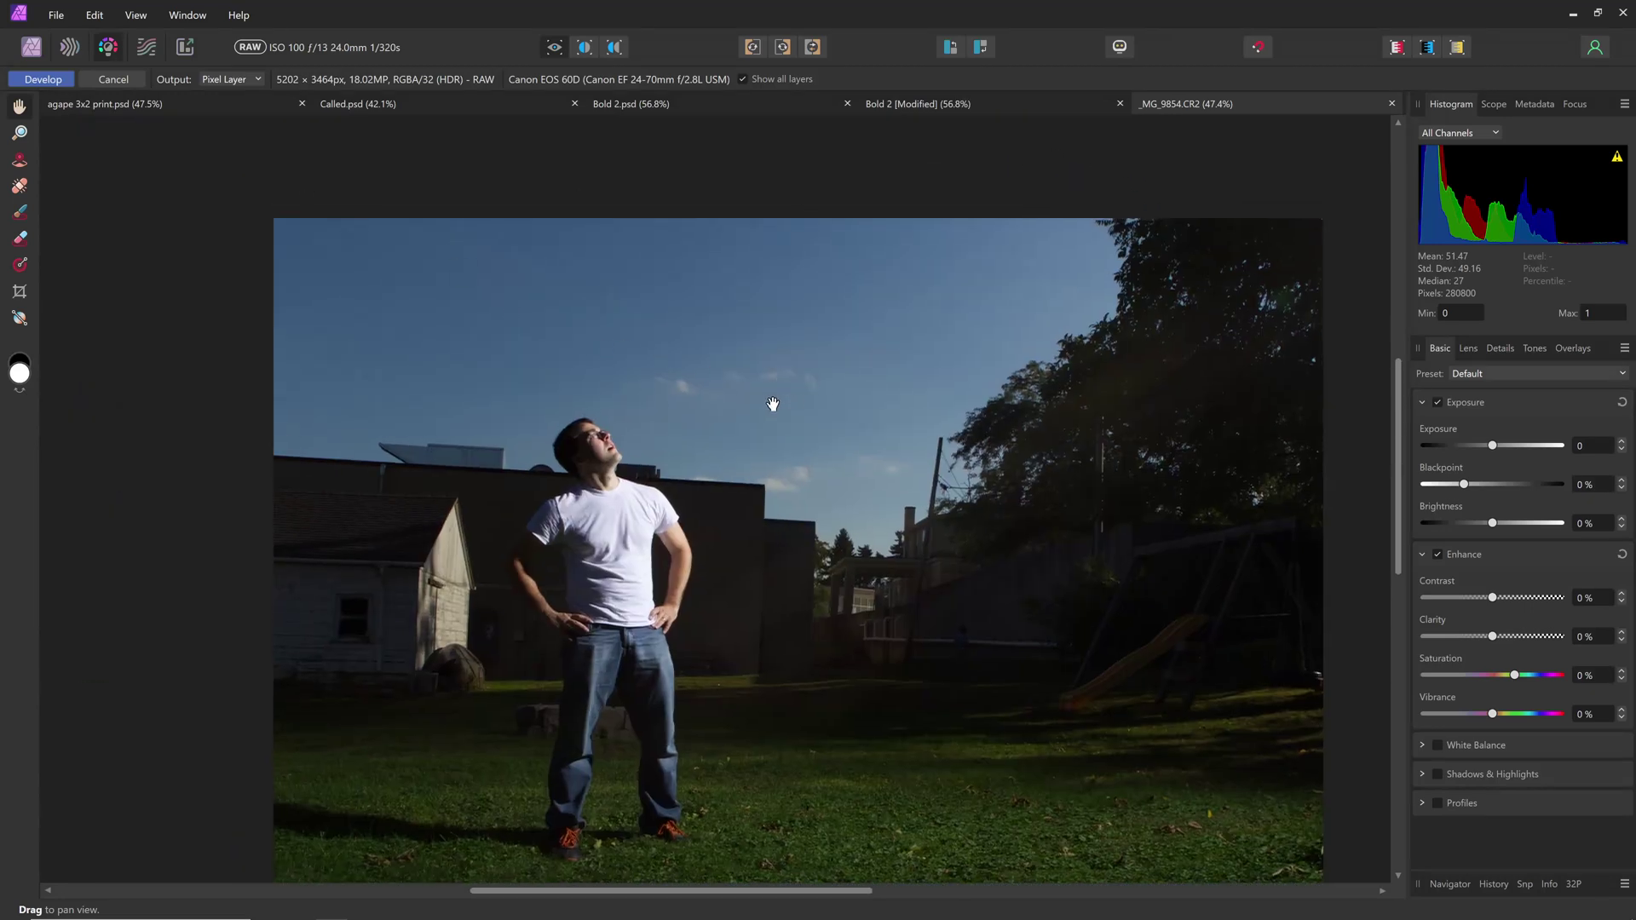
left_click_drag(771, 401, 900, 106)
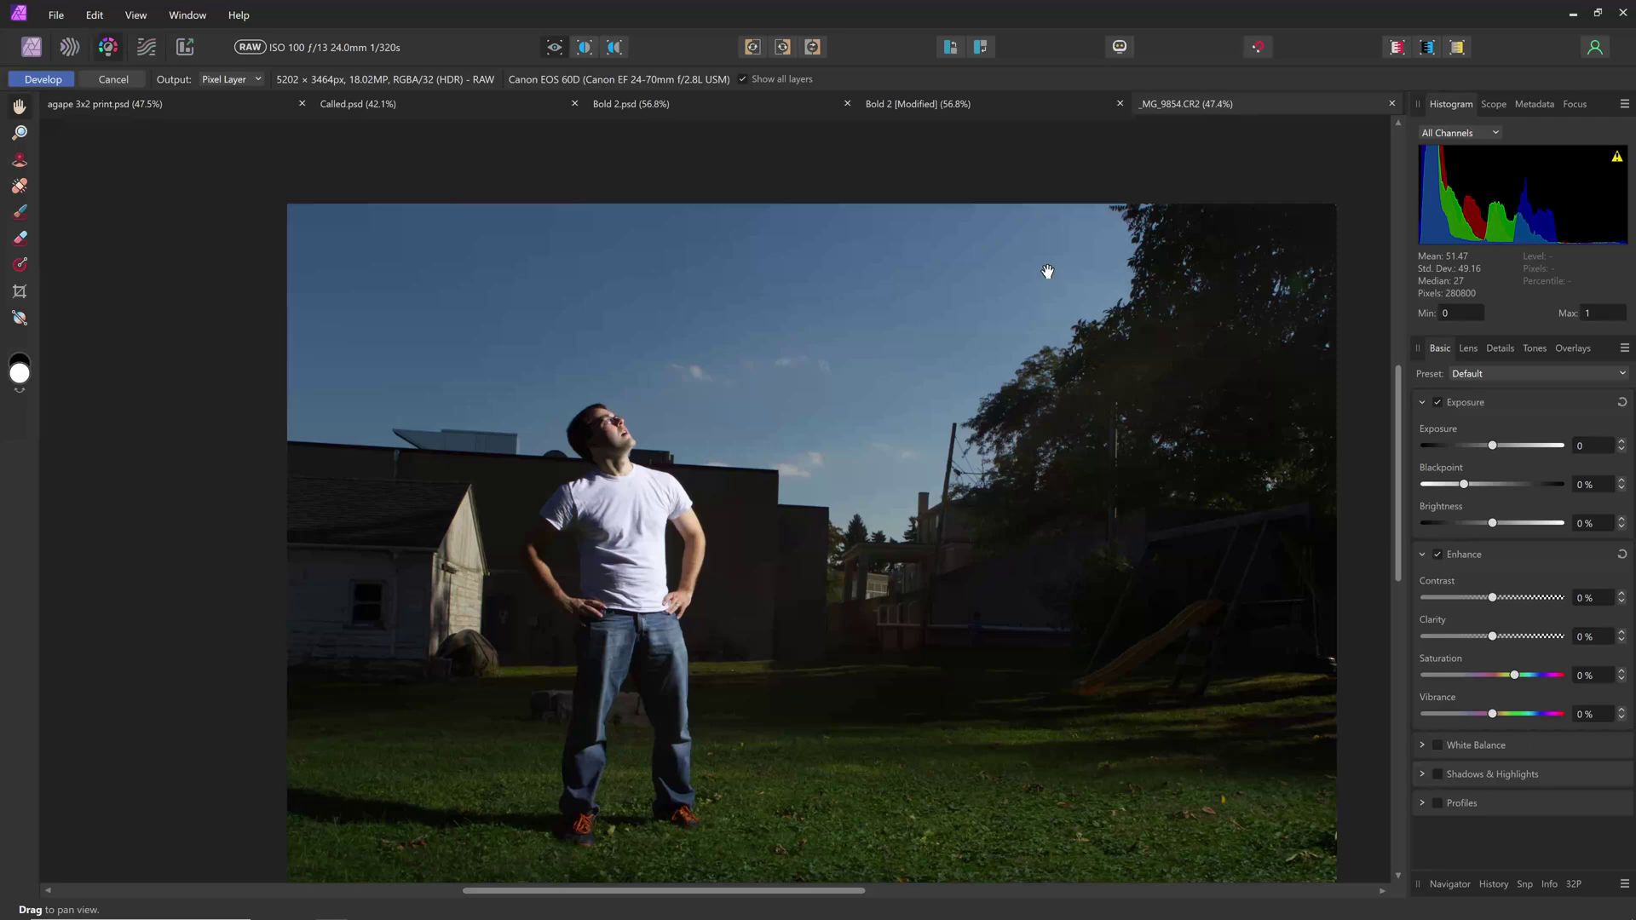
left_click_drag(1174, 106, 1291, 247)
left_click_drag(1006, 402, 428, 344)
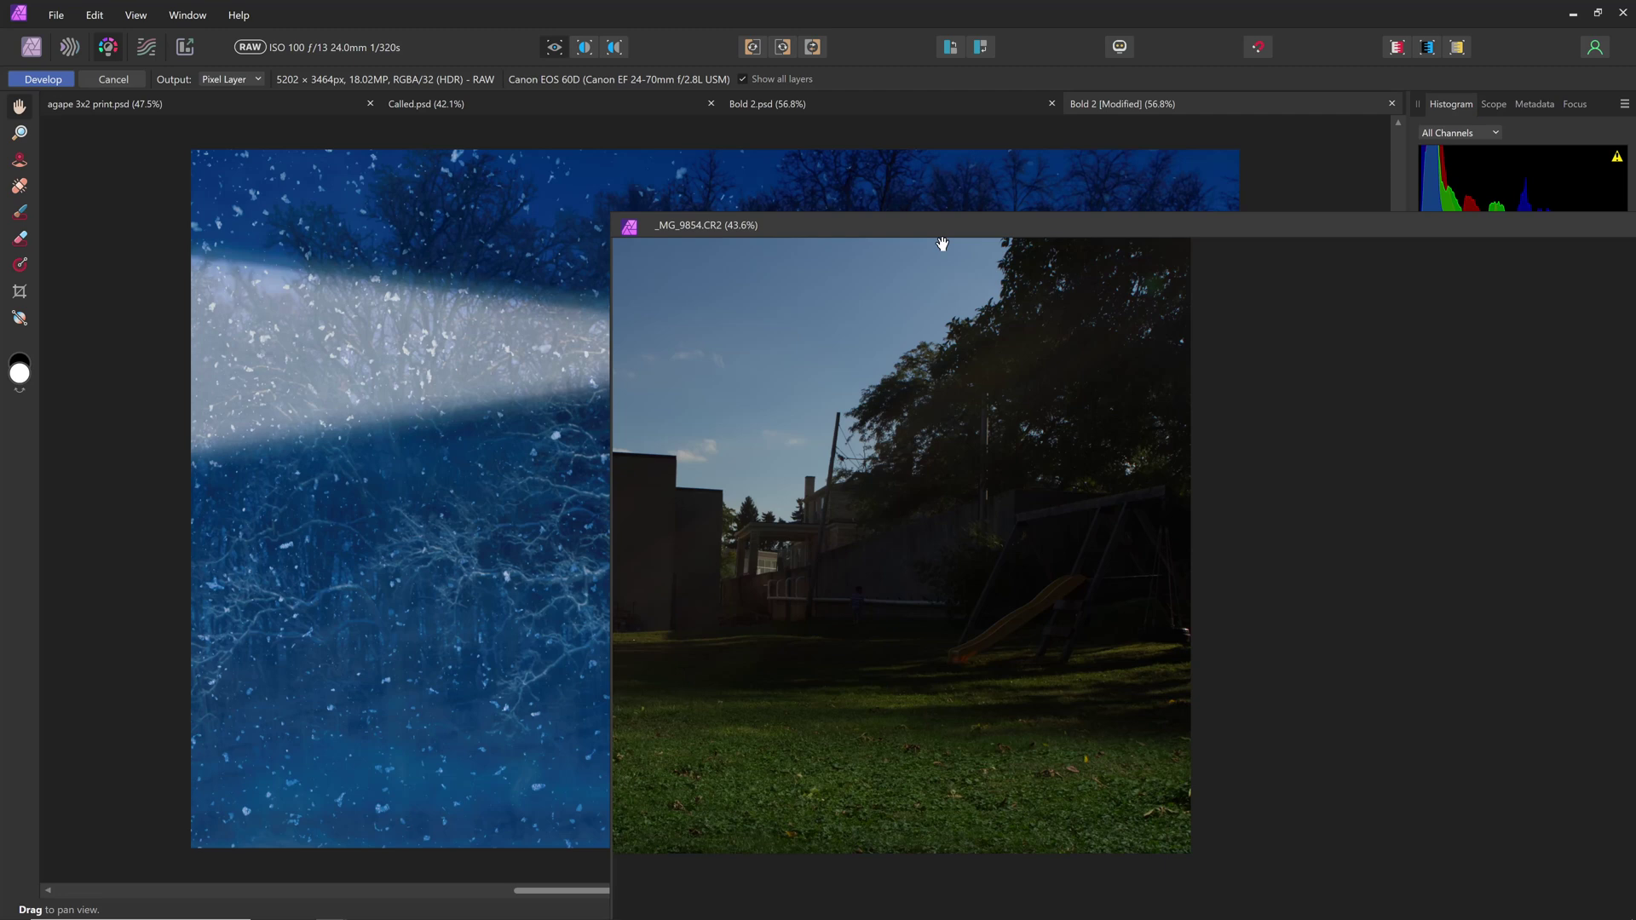
left_click_drag(990, 232, 489, 250)
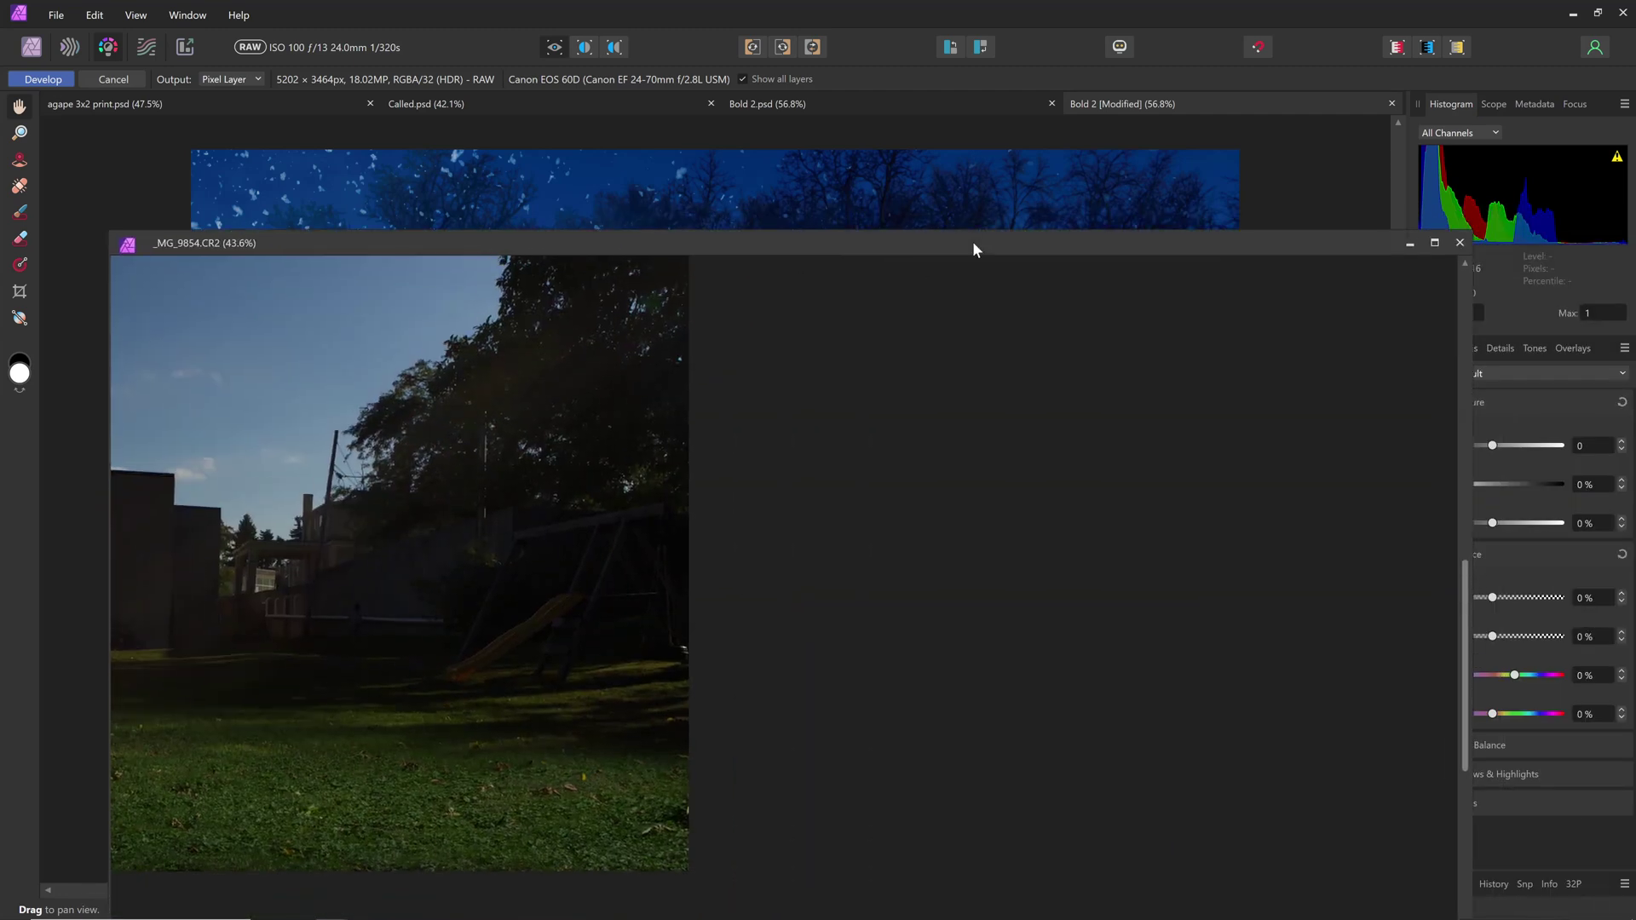
left_click_drag(974, 243, 846, 233)
left_click(1333, 233)
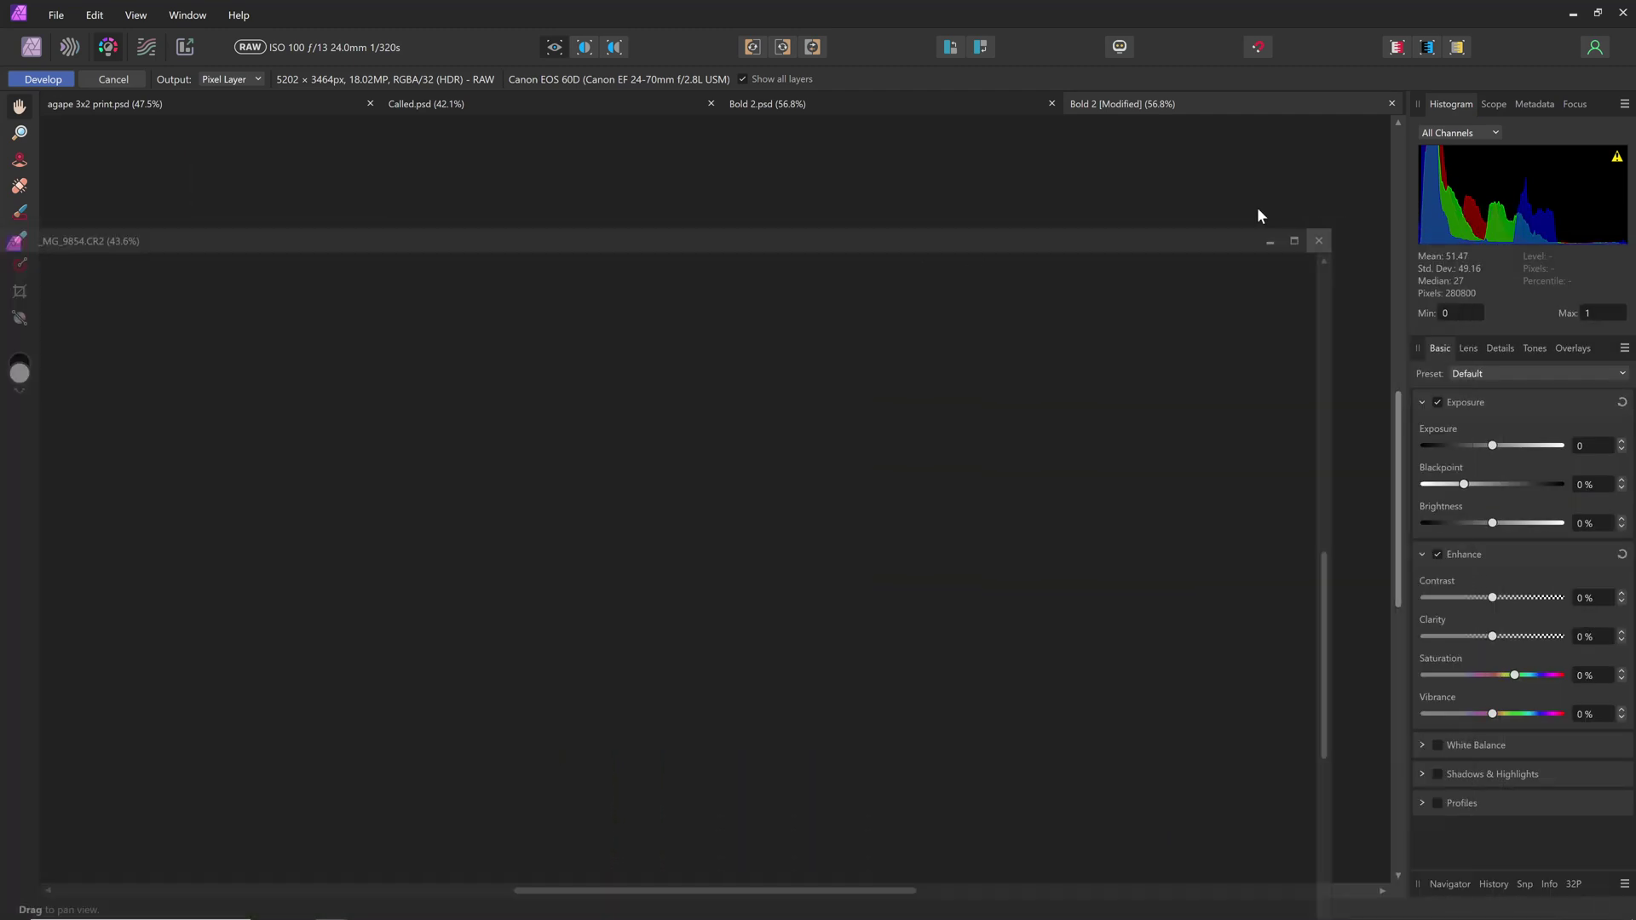
- Open the football photo, select all of it, and paste it into Bold 2 as the top layer
left_click(54, 17)
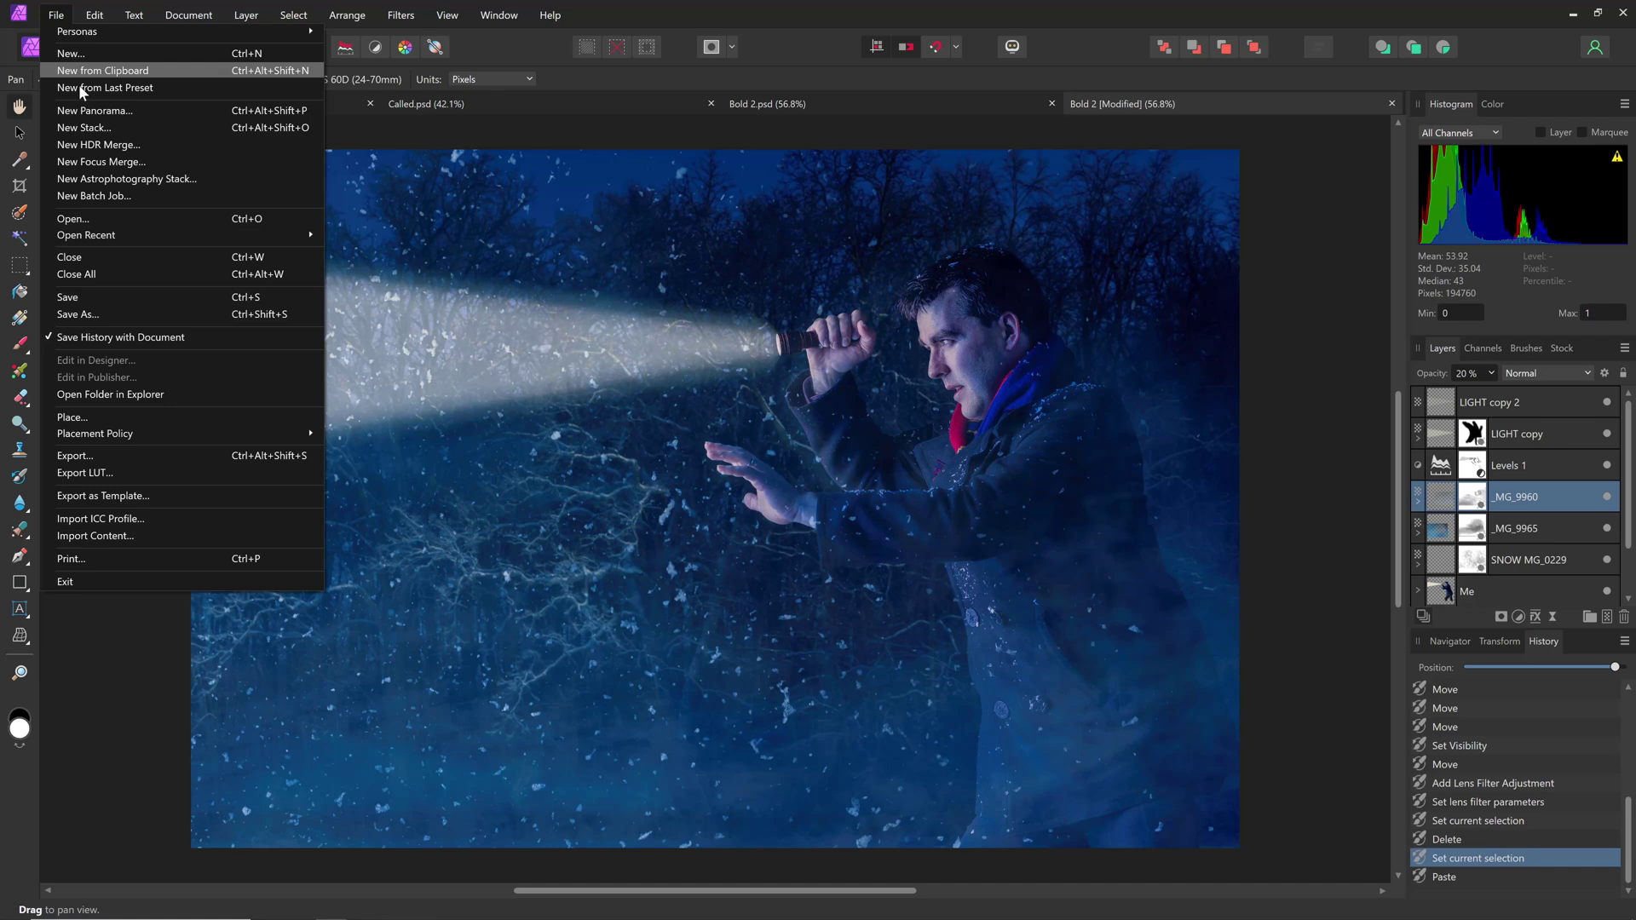
left_click(119, 217)
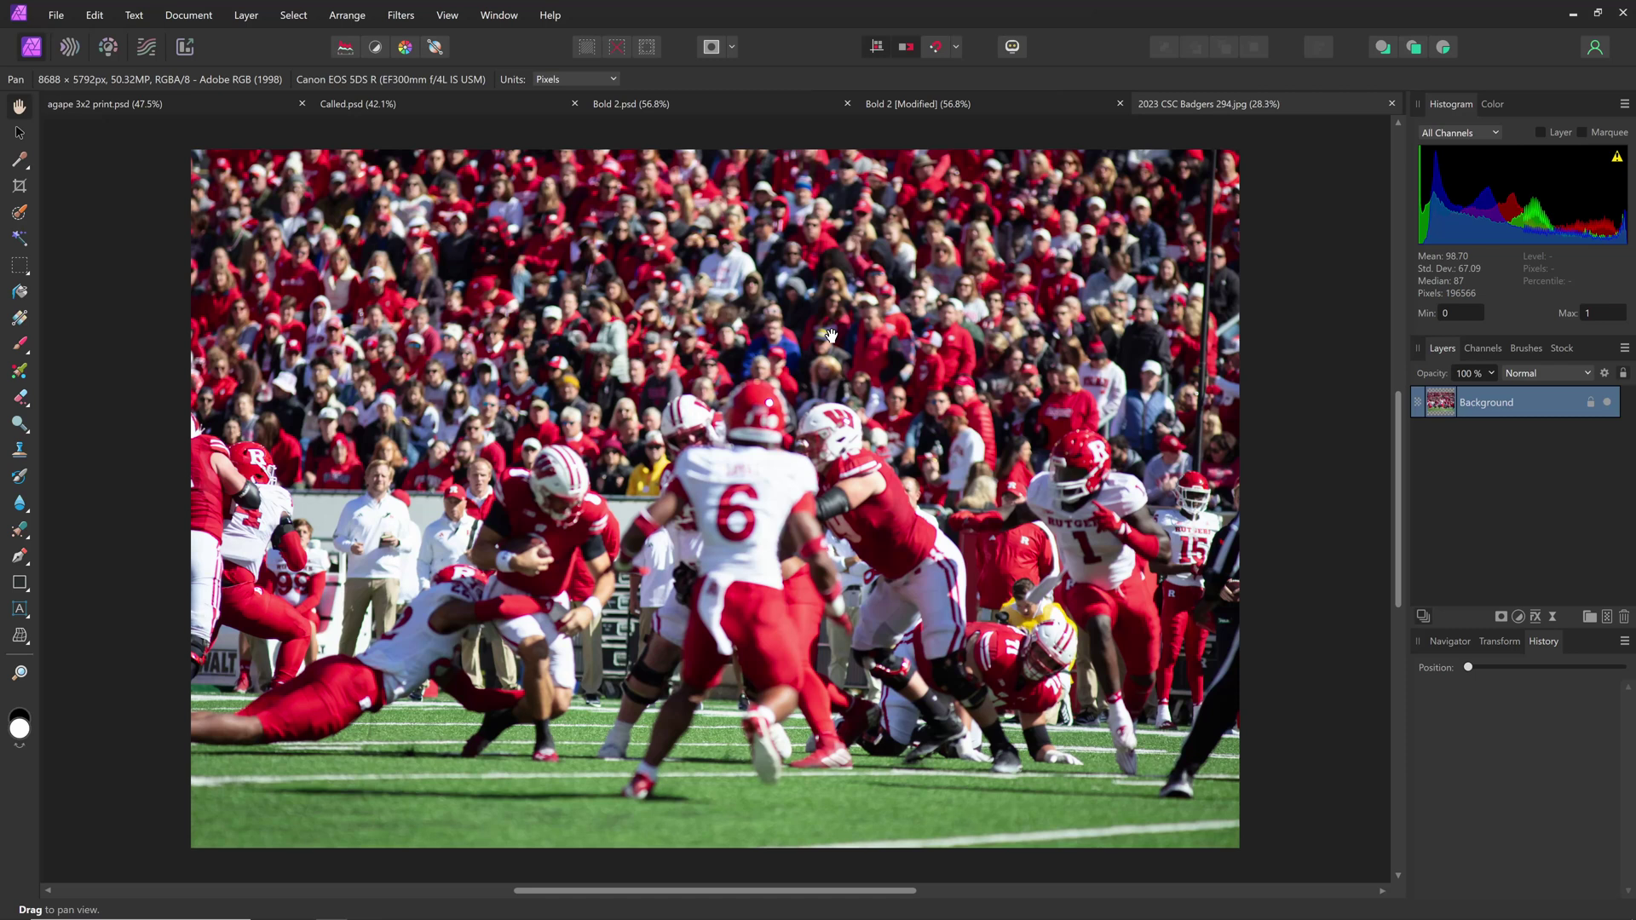
left_click_drag(923, 291, 970, 276)
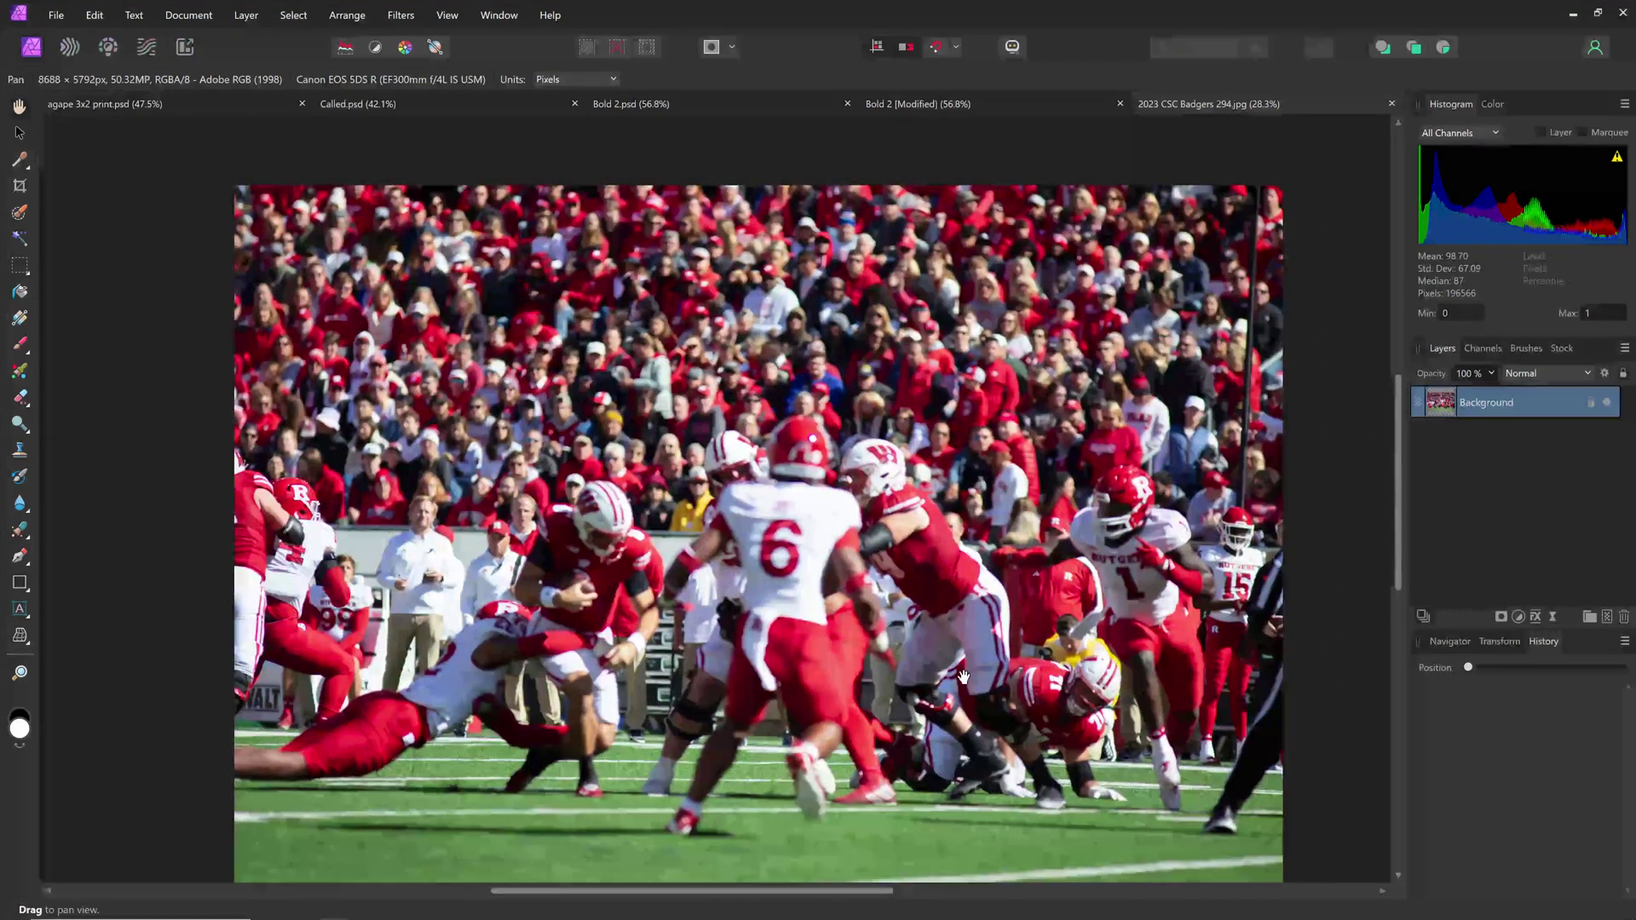
key("ctrl+a")
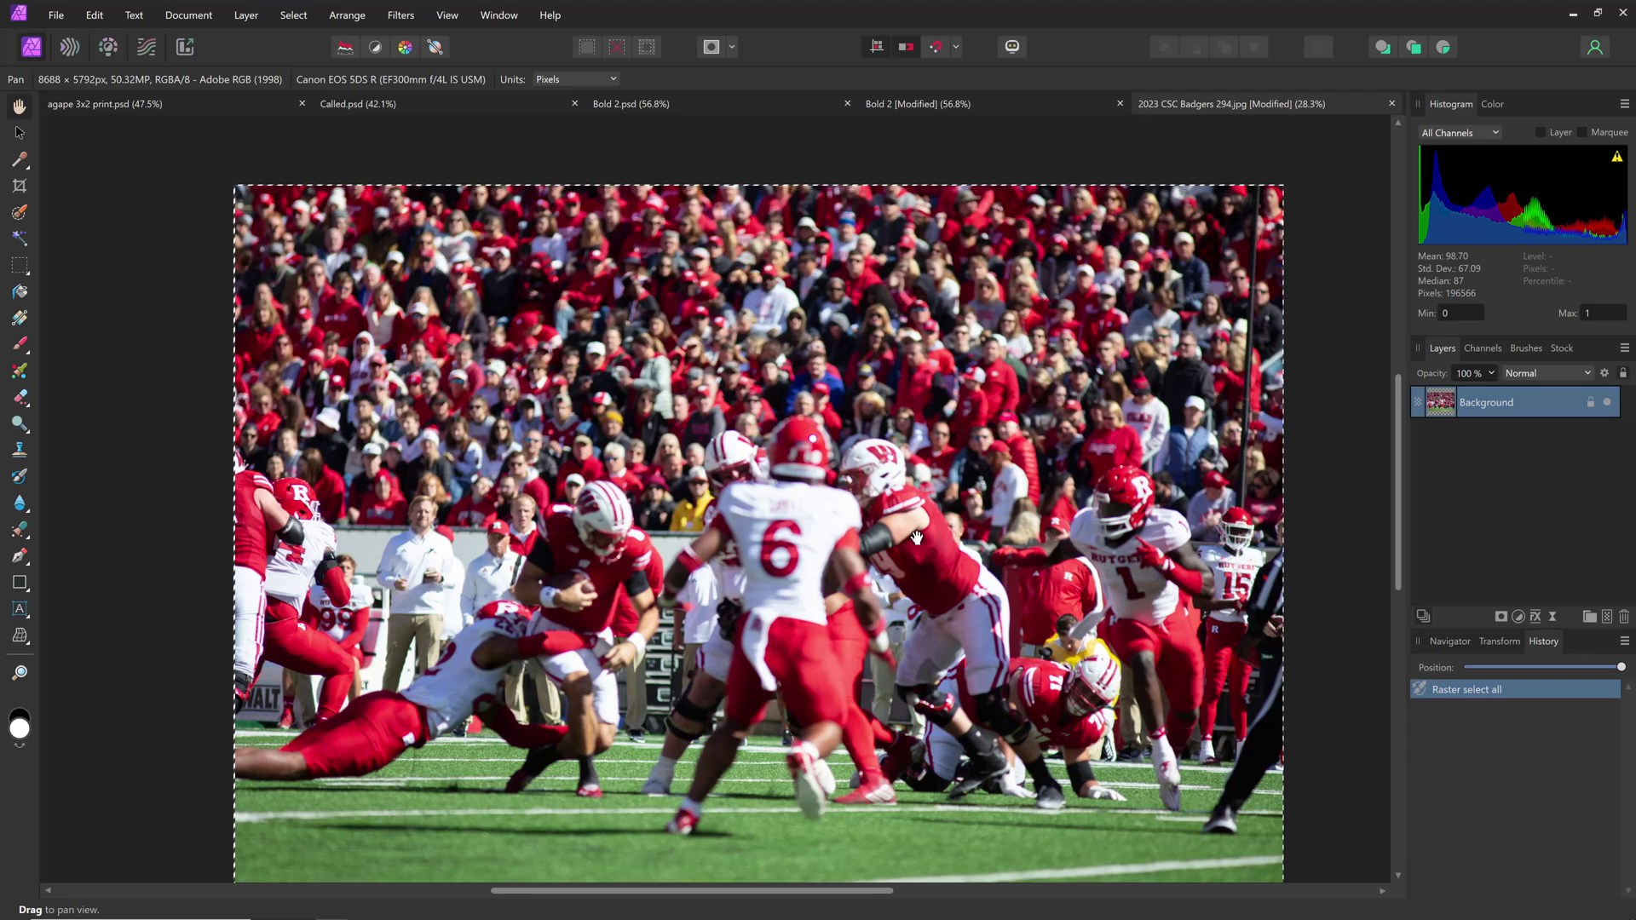
left_click(928, 105)
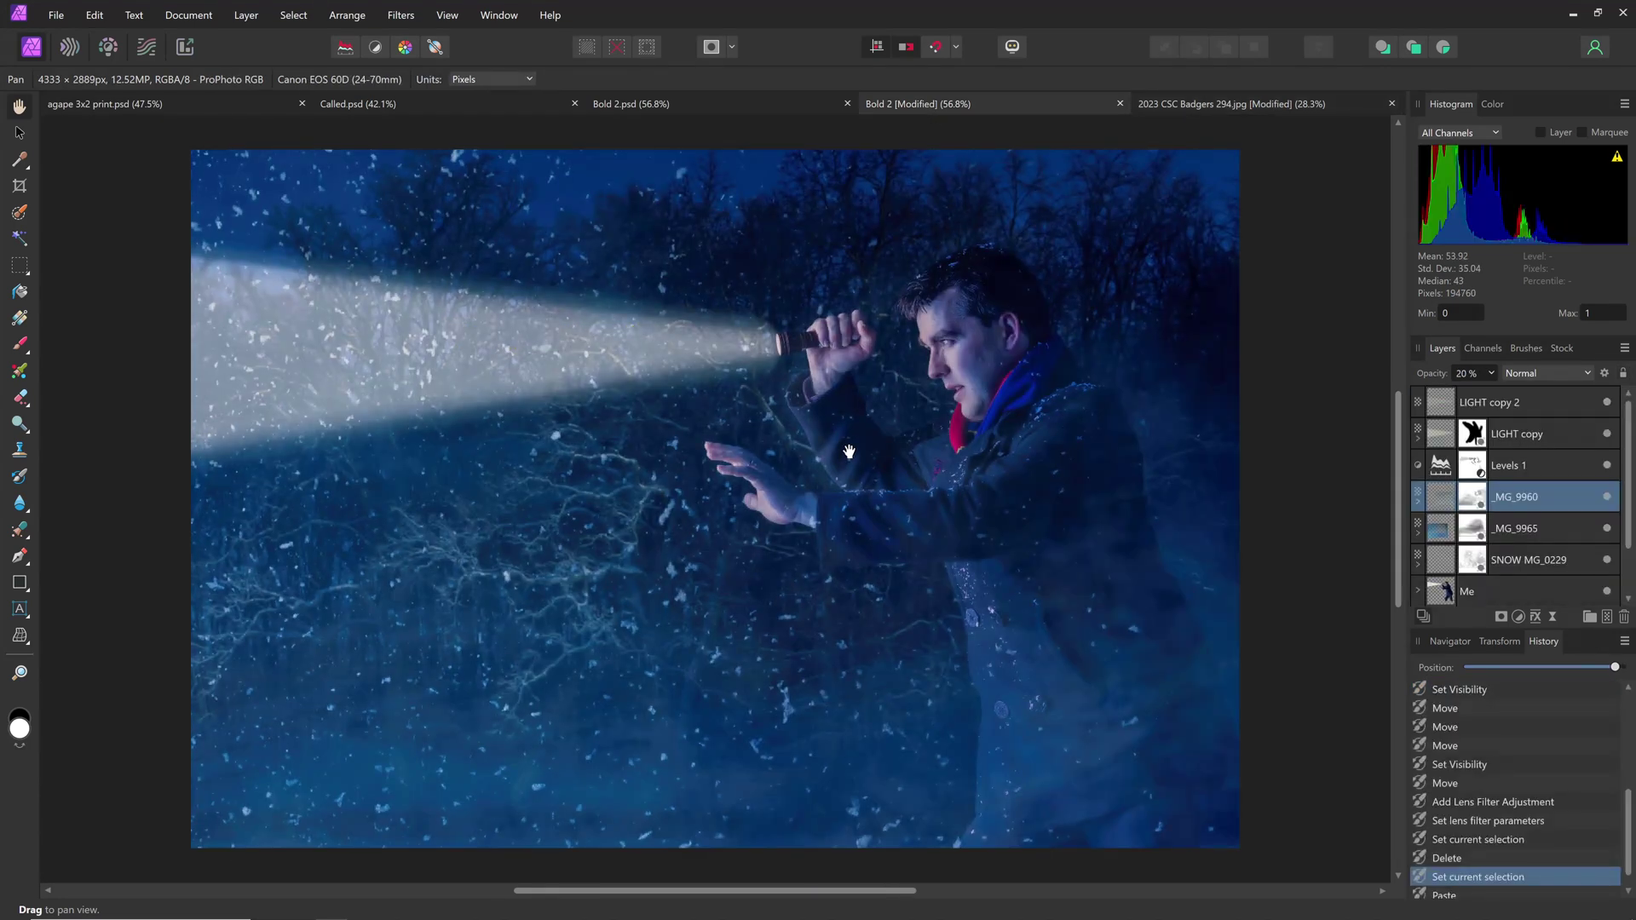
key("ctrl+v")
left_click_drag(1457, 507, 1492, 402)
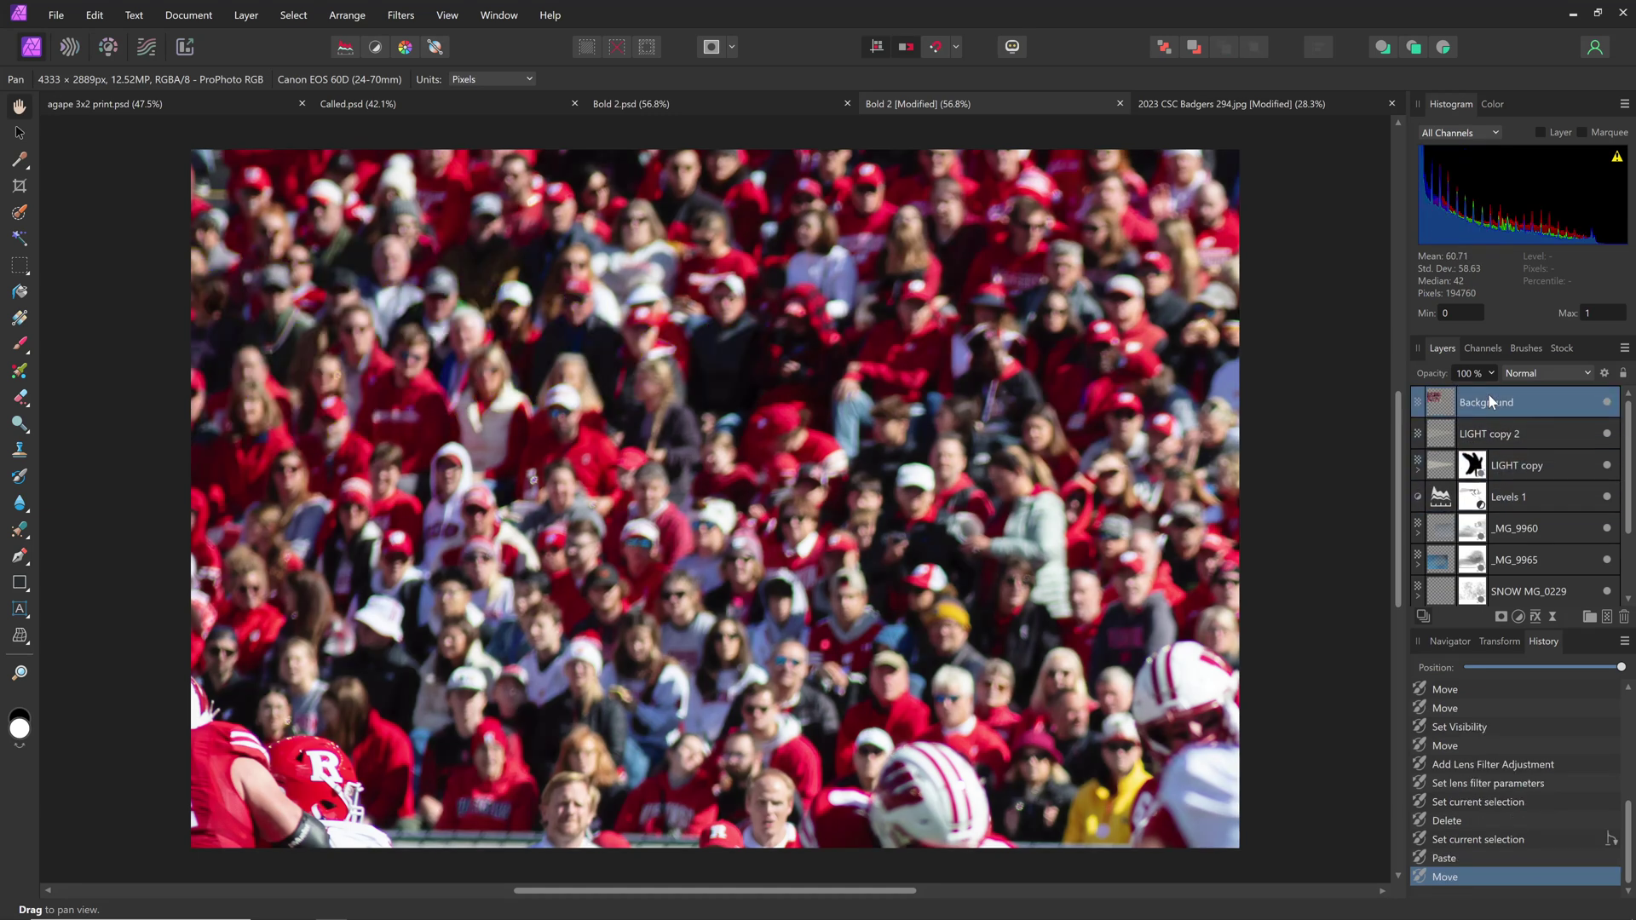
- Close the football photo without saving changes, then close the Bold 2 document
left_click(1198, 105)
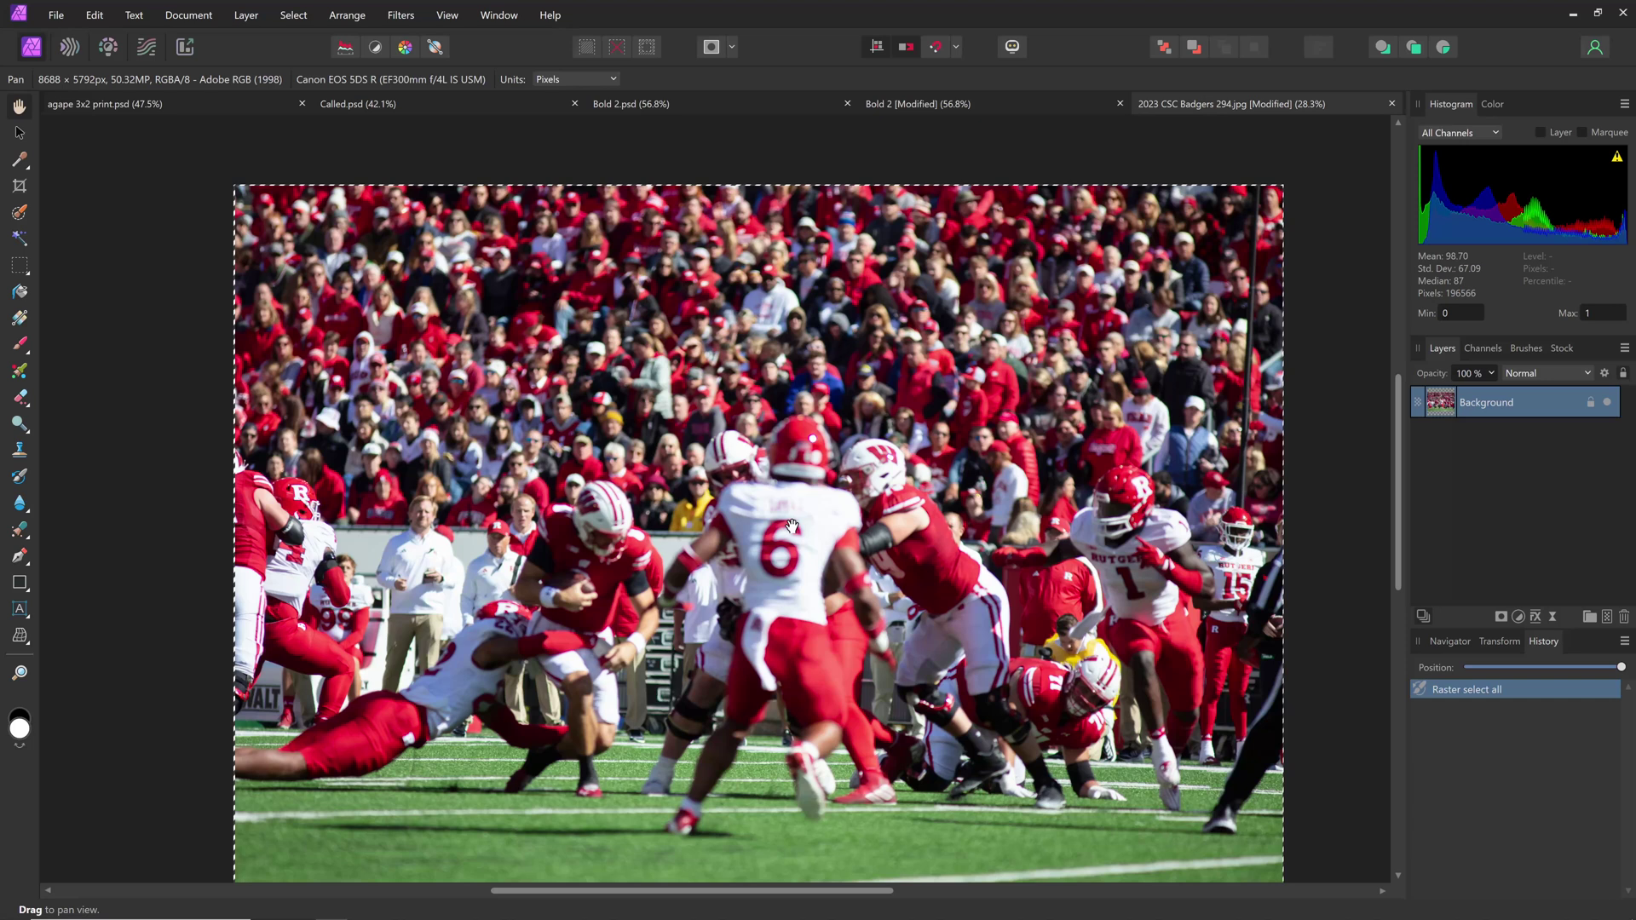
left_click_drag(1204, 104, 1180, 316)
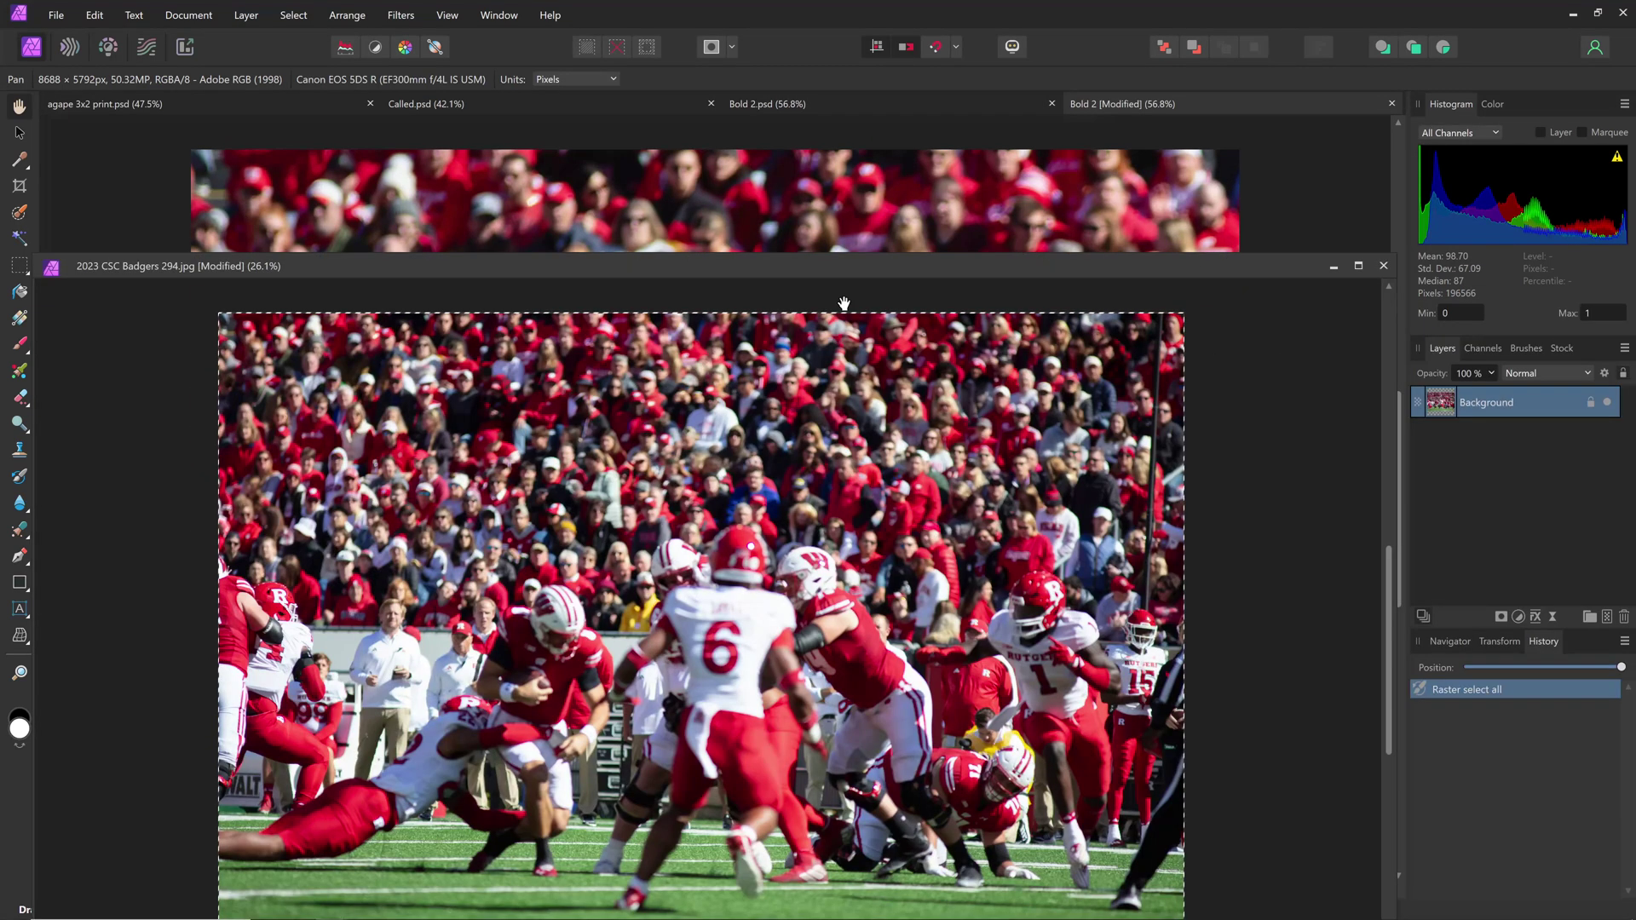
left_click(1385, 265)
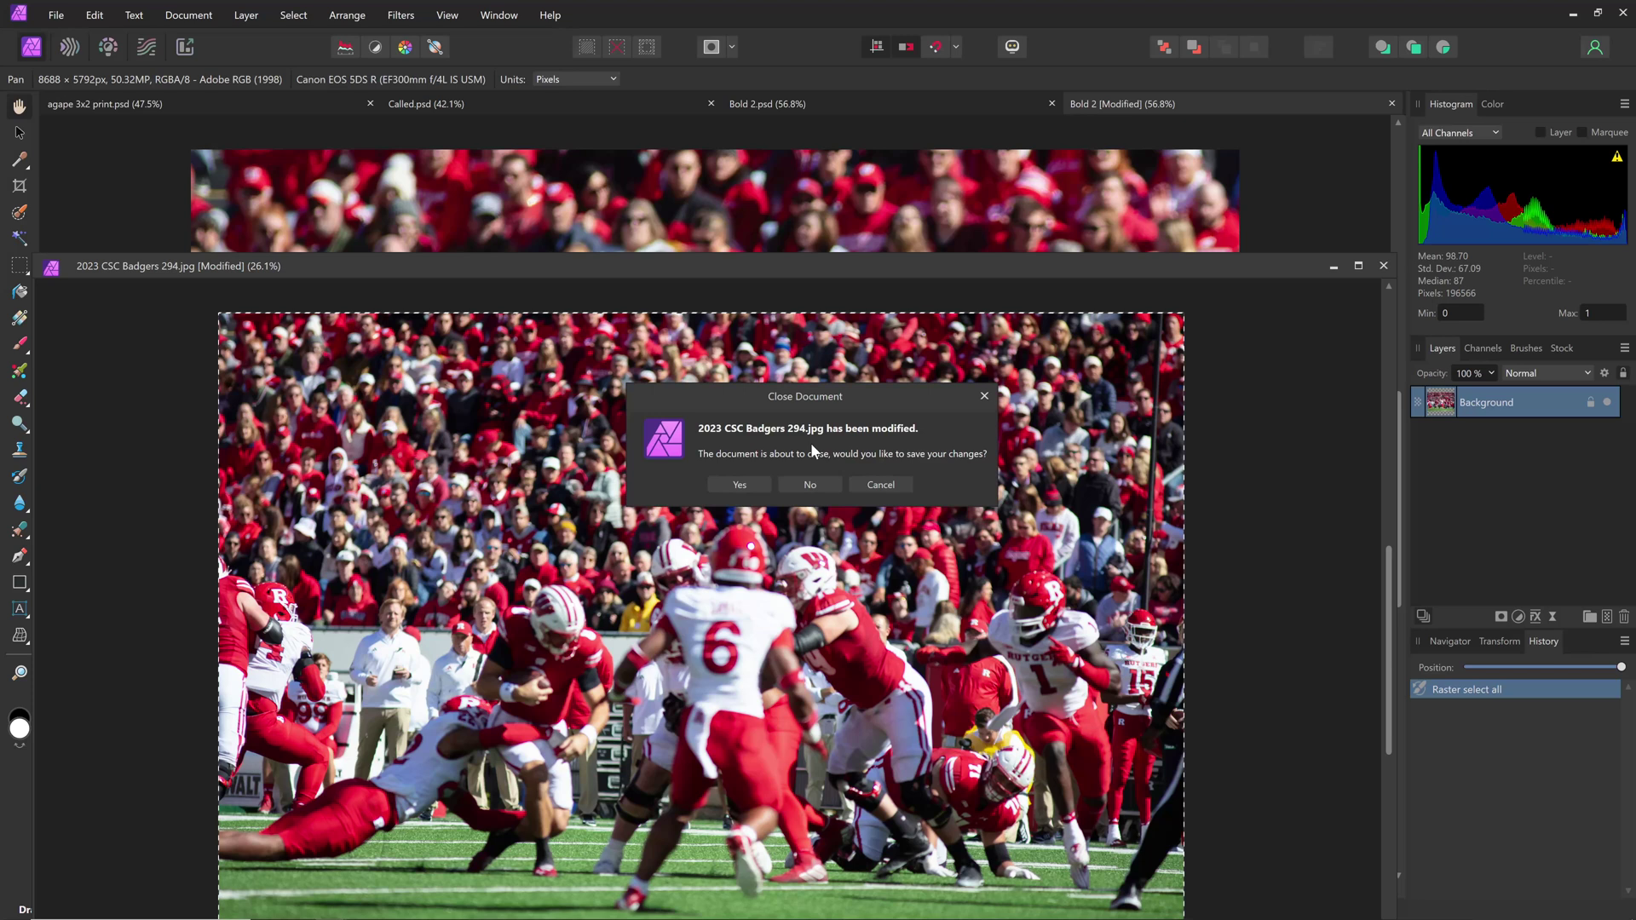
left_click(784, 485)
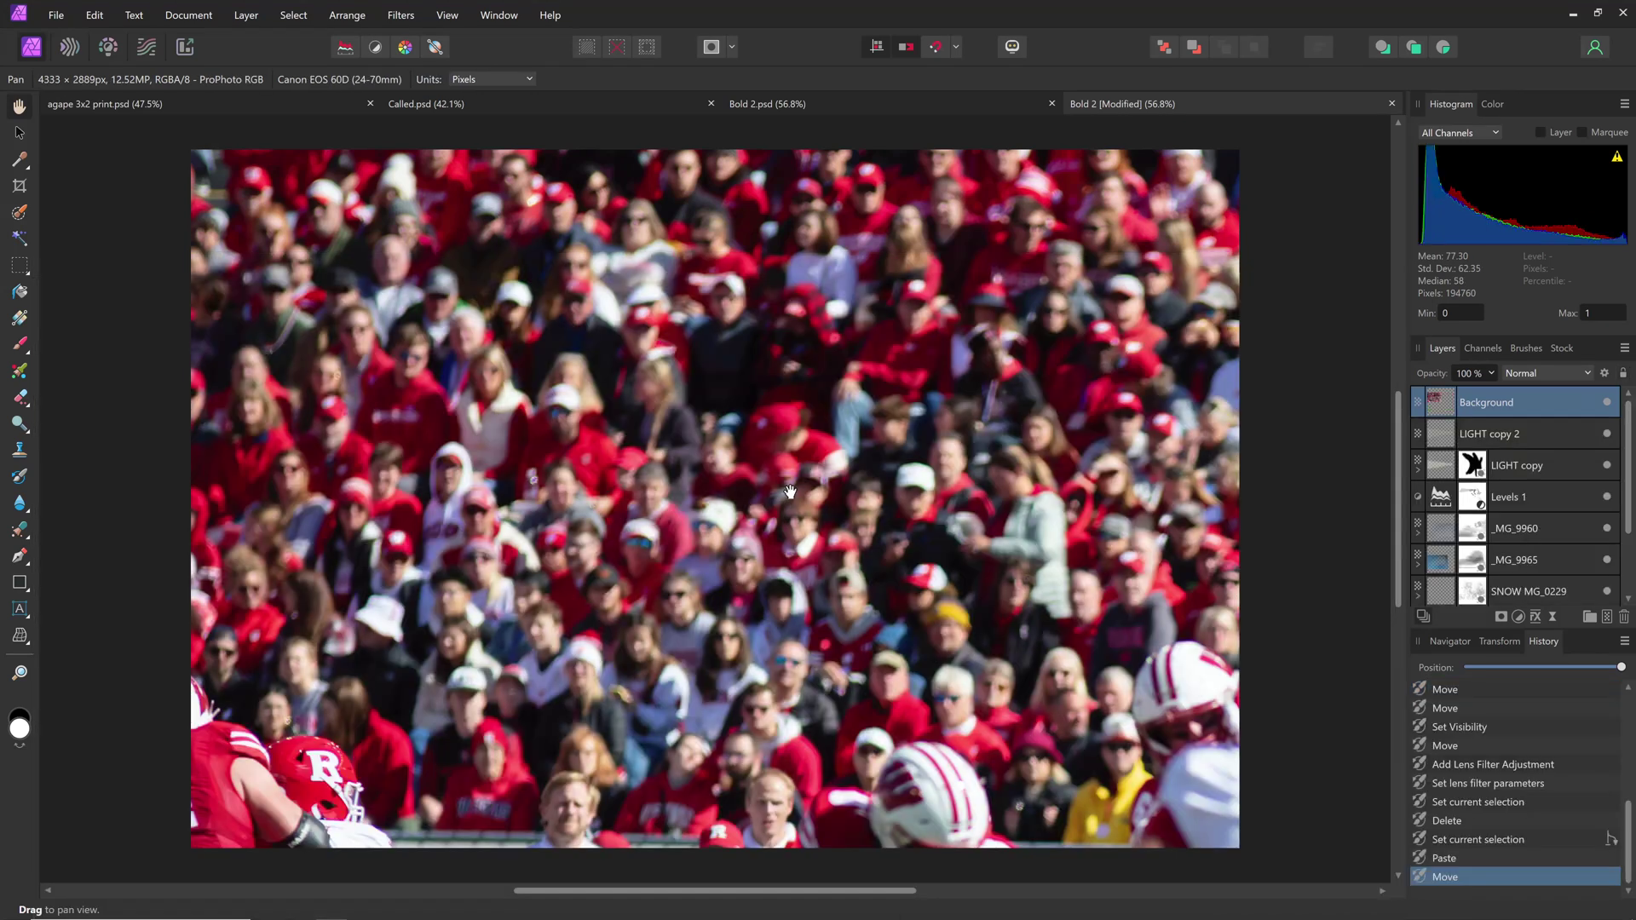
left_click(1391, 103)
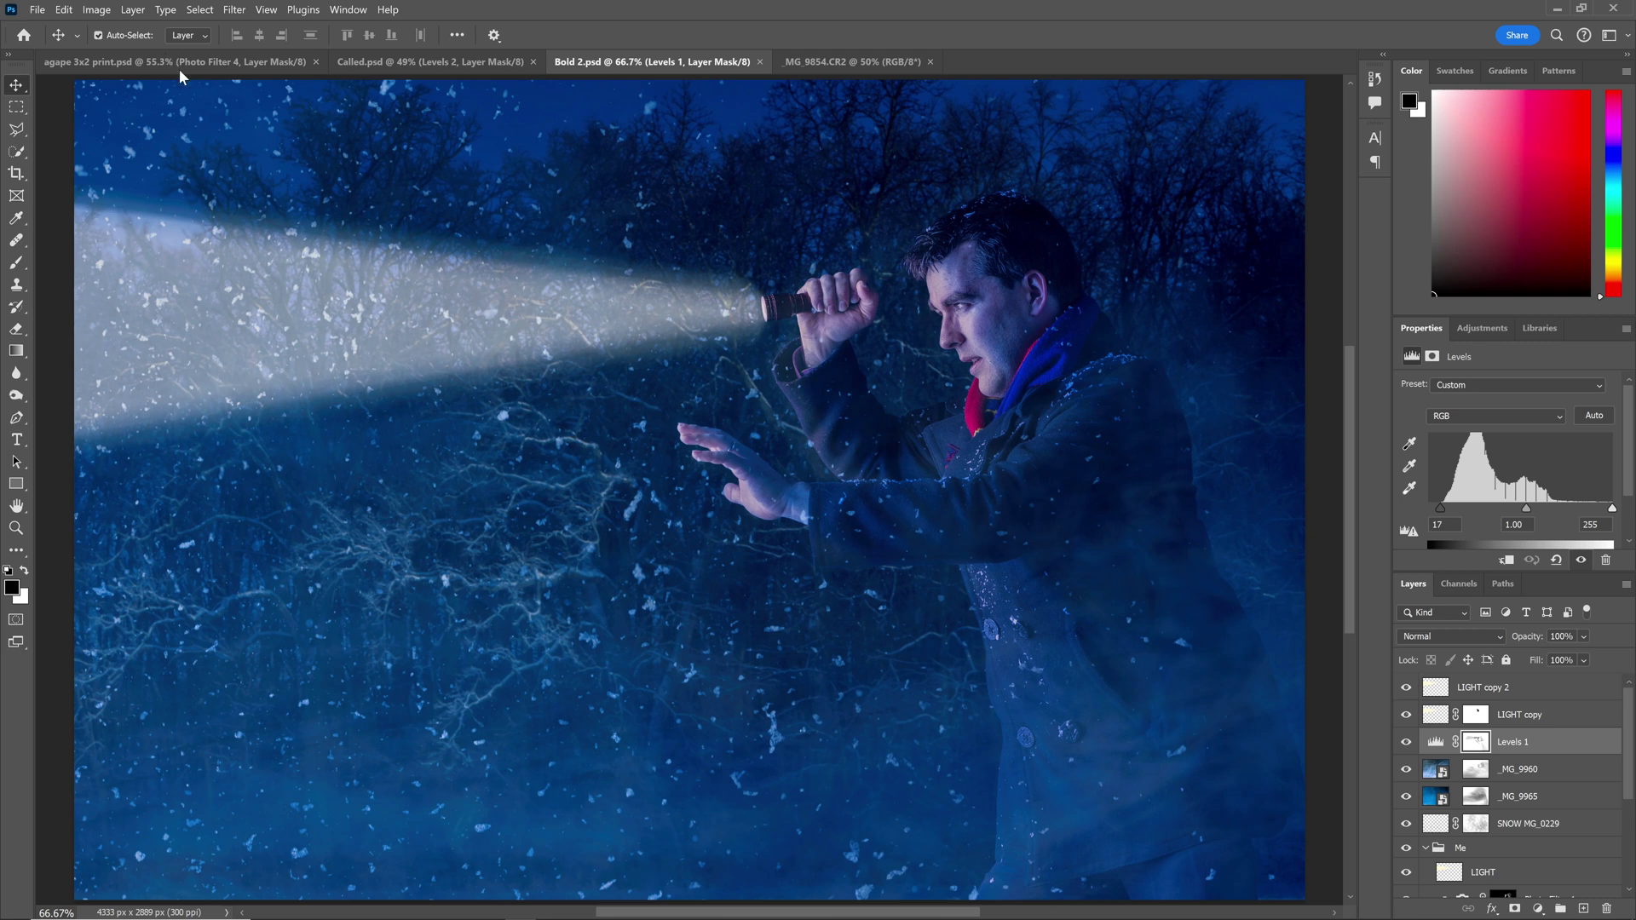
- In agape 3x2 print.psd, step through the Curves, Photo Filter, Levels and RAIN BACK layers to _MG_93711
left_click(204, 66)
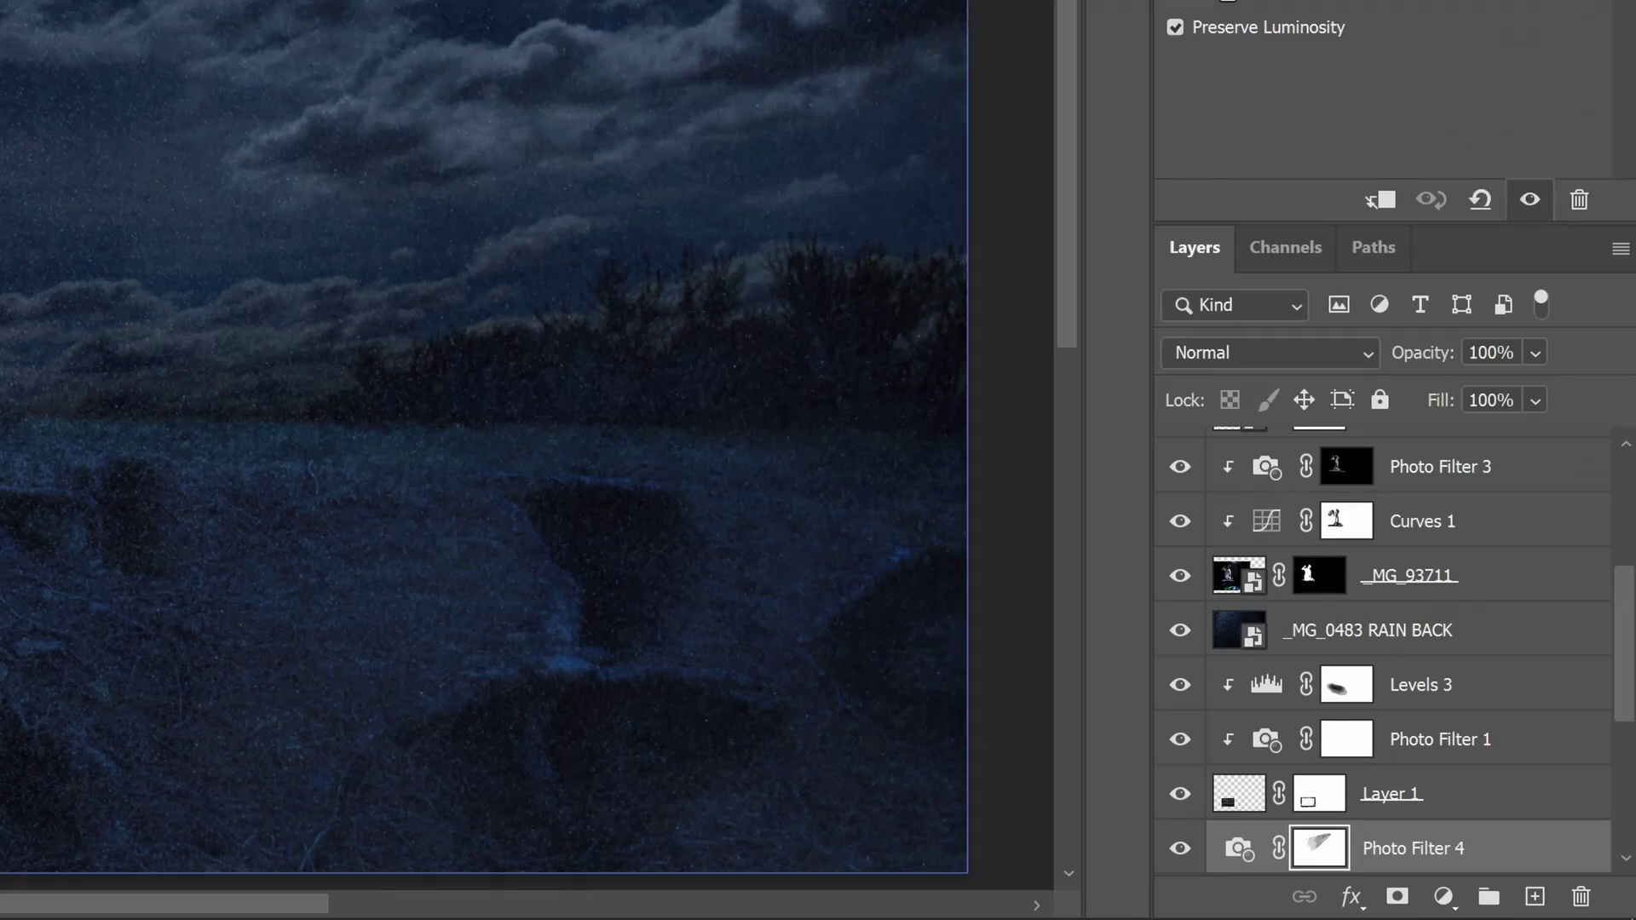
left_click(1422, 521)
left_click(1421, 466)
left_click(1267, 685)
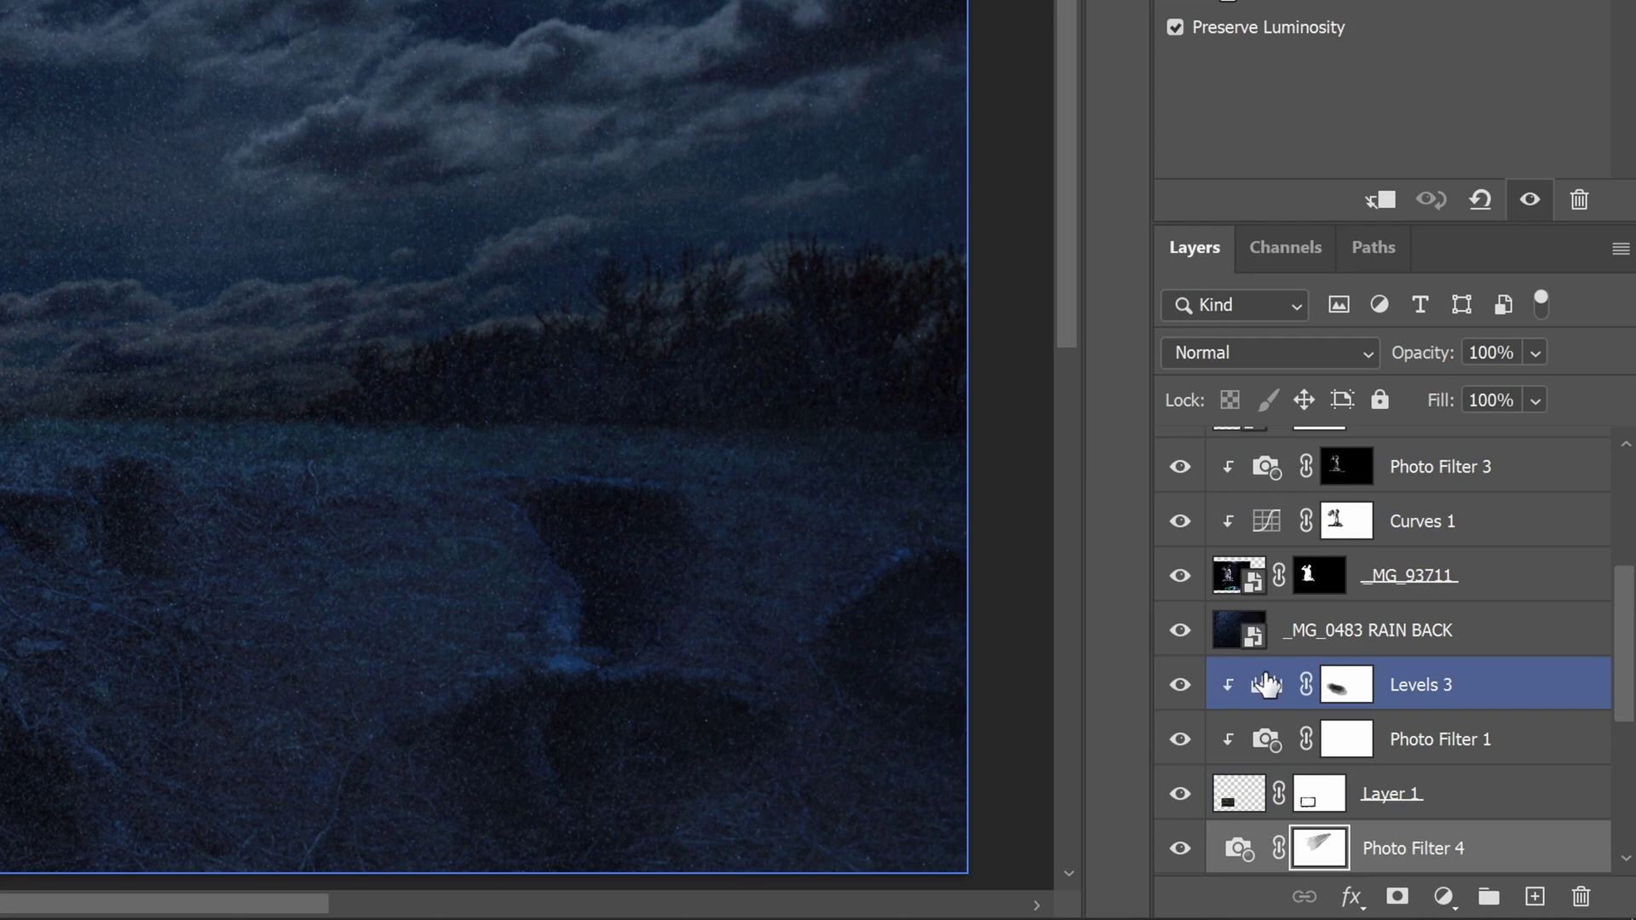
scroll(1262, 682, "up", 1)
left_click(1262, 682)
scroll(1261, 683, "up", 1)
left_click(1261, 682)
scroll(1261, 682, "down", 1)
left_click(1342, 740)
scroll(1342, 740, "down", 1)
left_click(1330, 738)
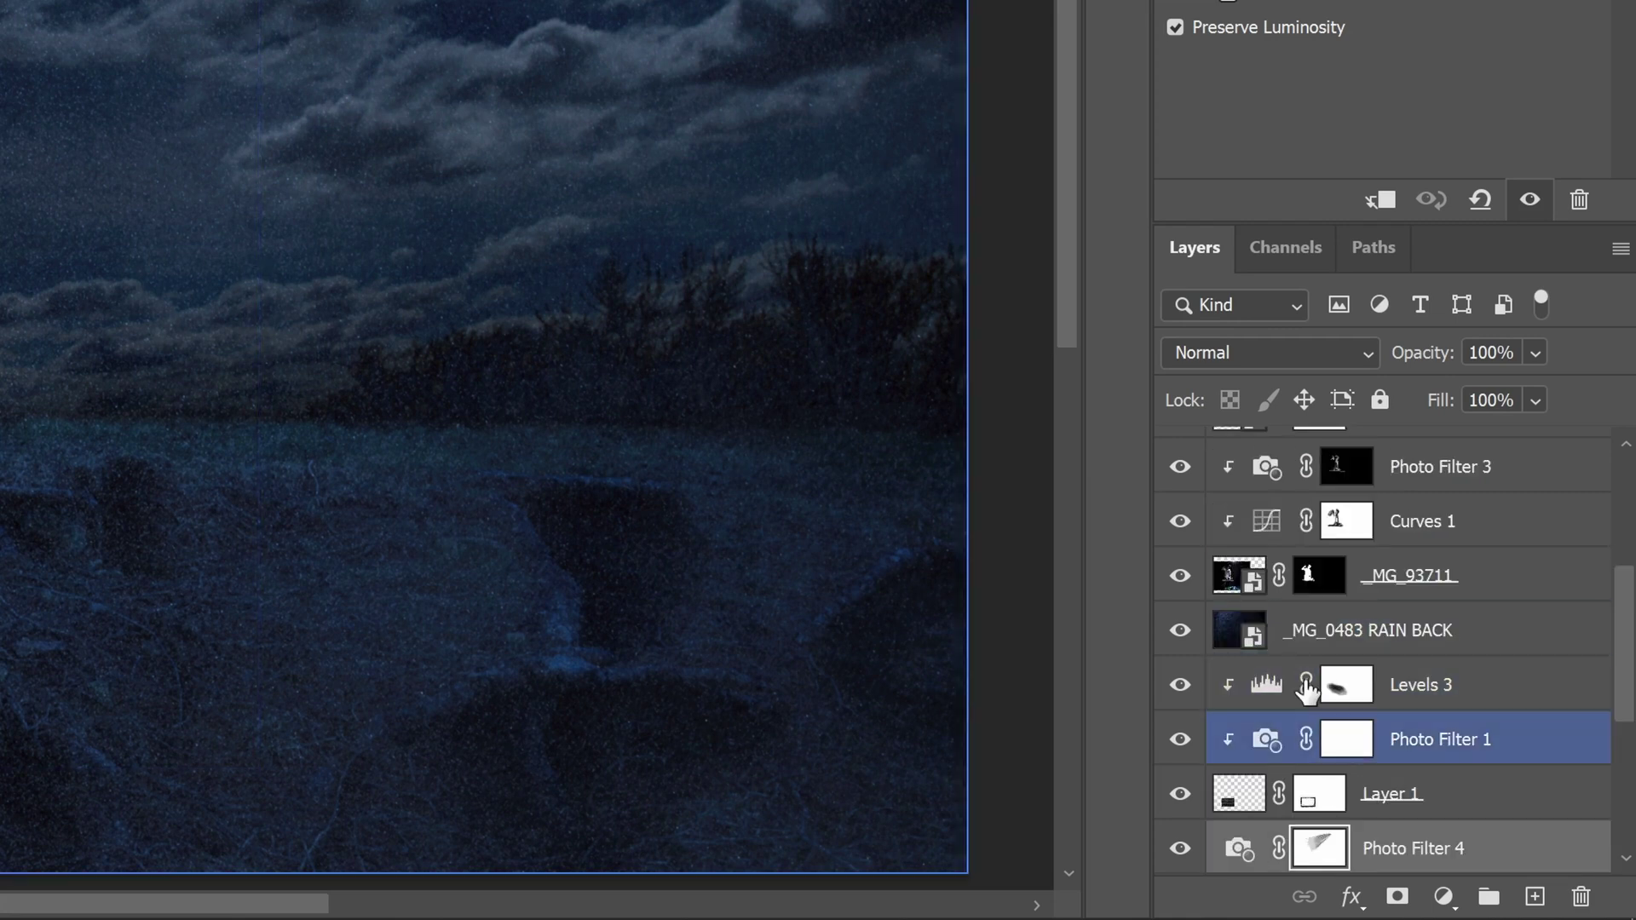
left_click(1252, 632)
left_click(1246, 587)
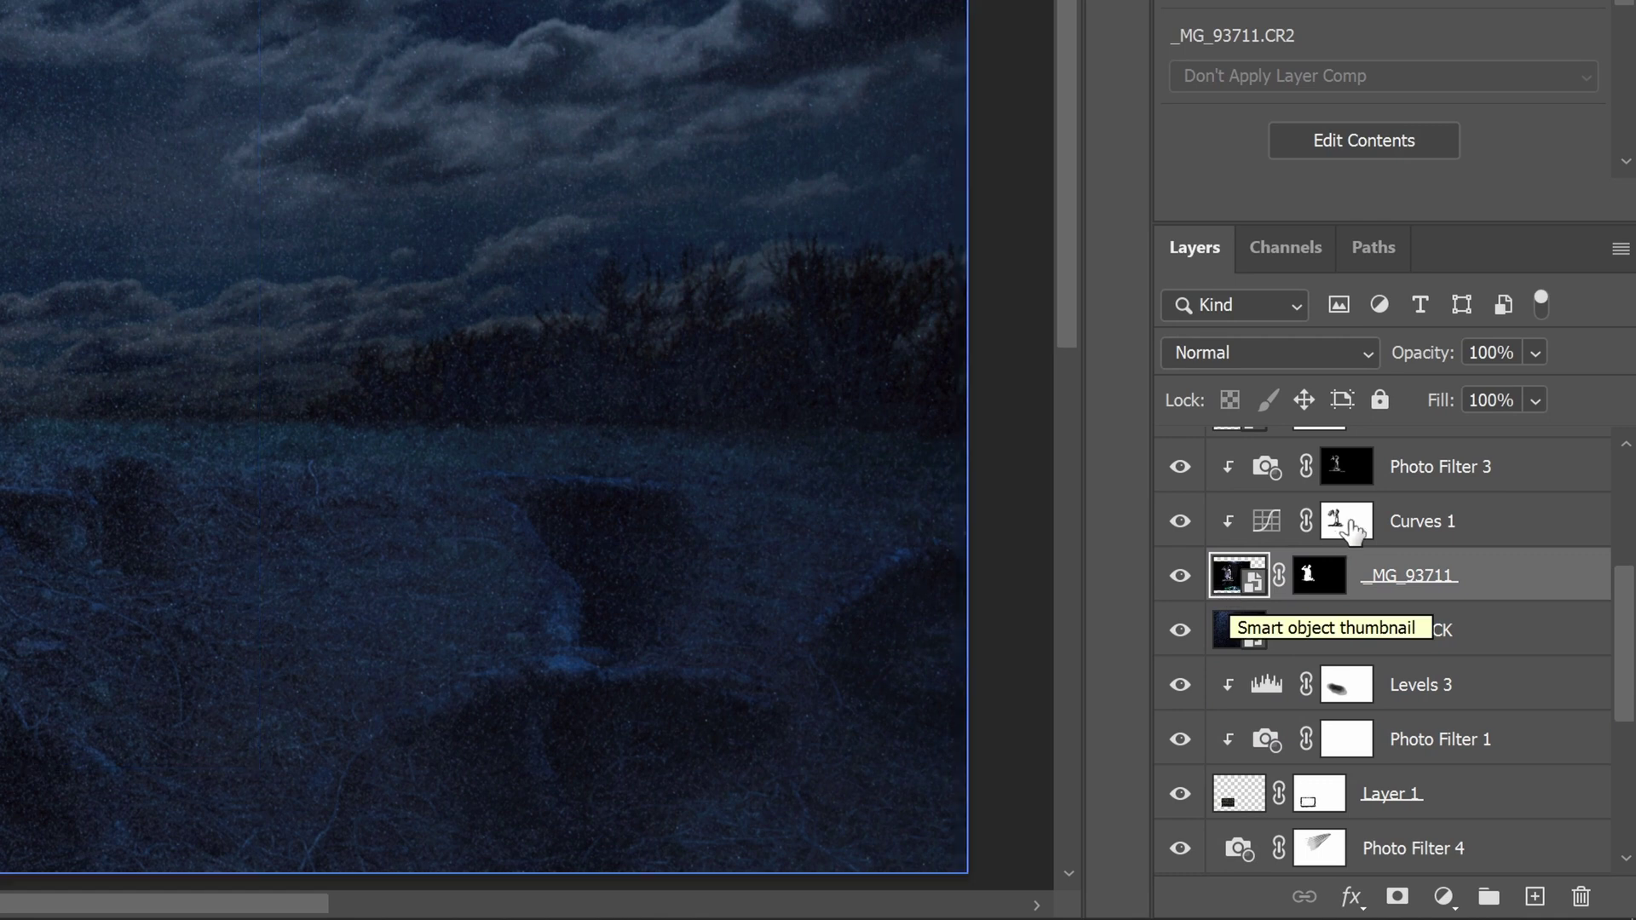
- Disable and re-enable the _MG_93711 layer mask, then widen the Camera Raw editor preview
right_click(1301, 588)
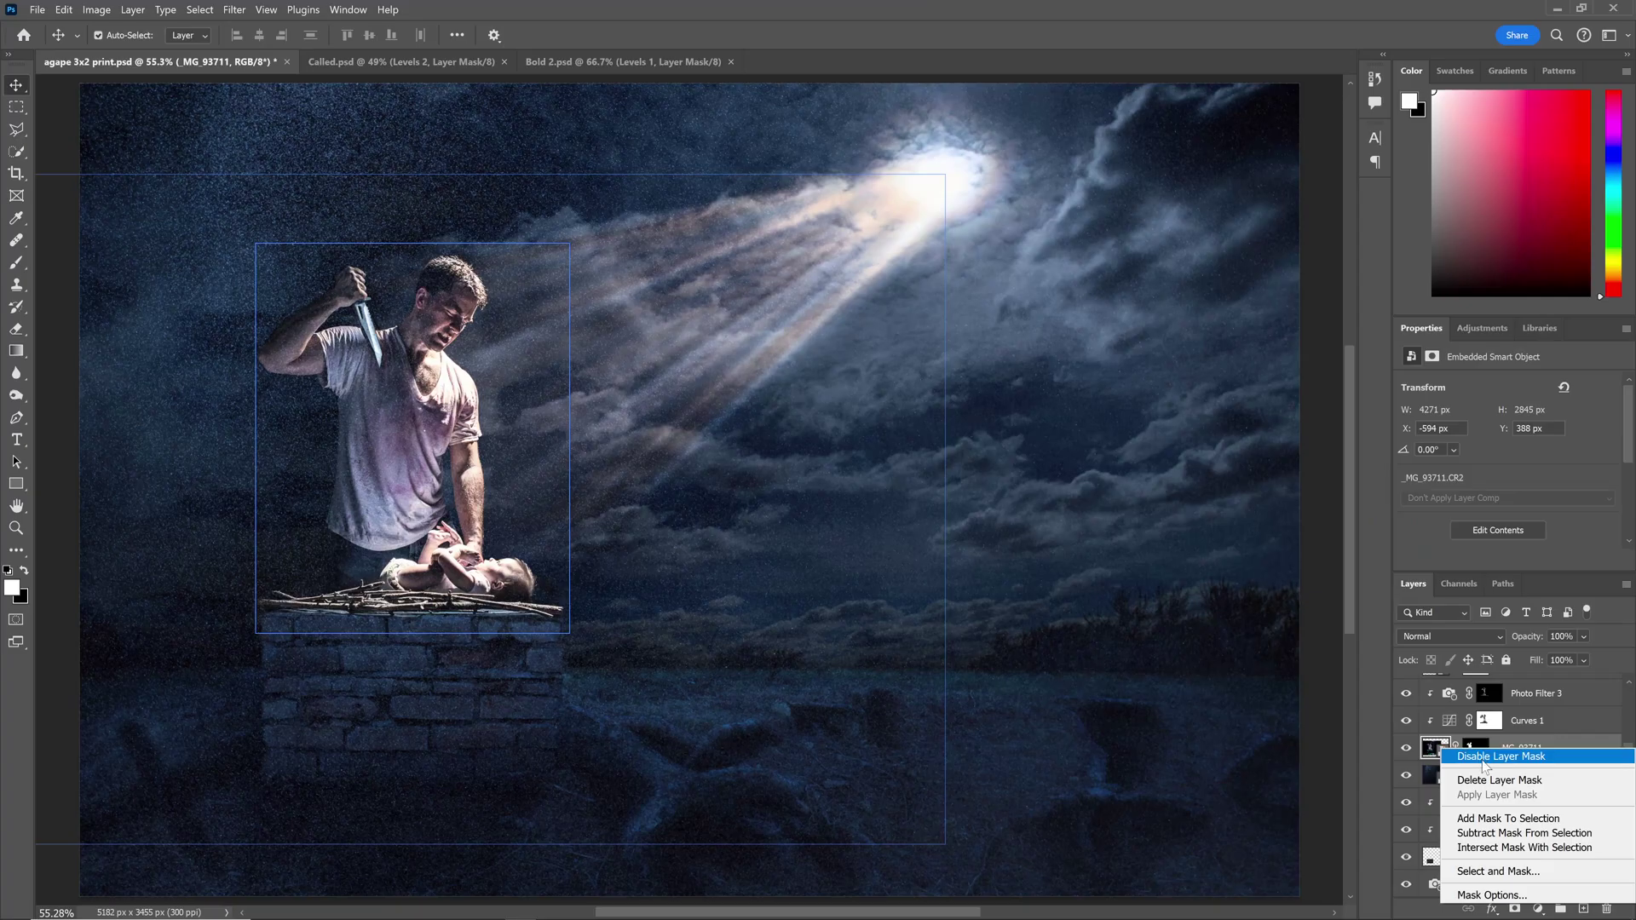
left_click(1372, 591)
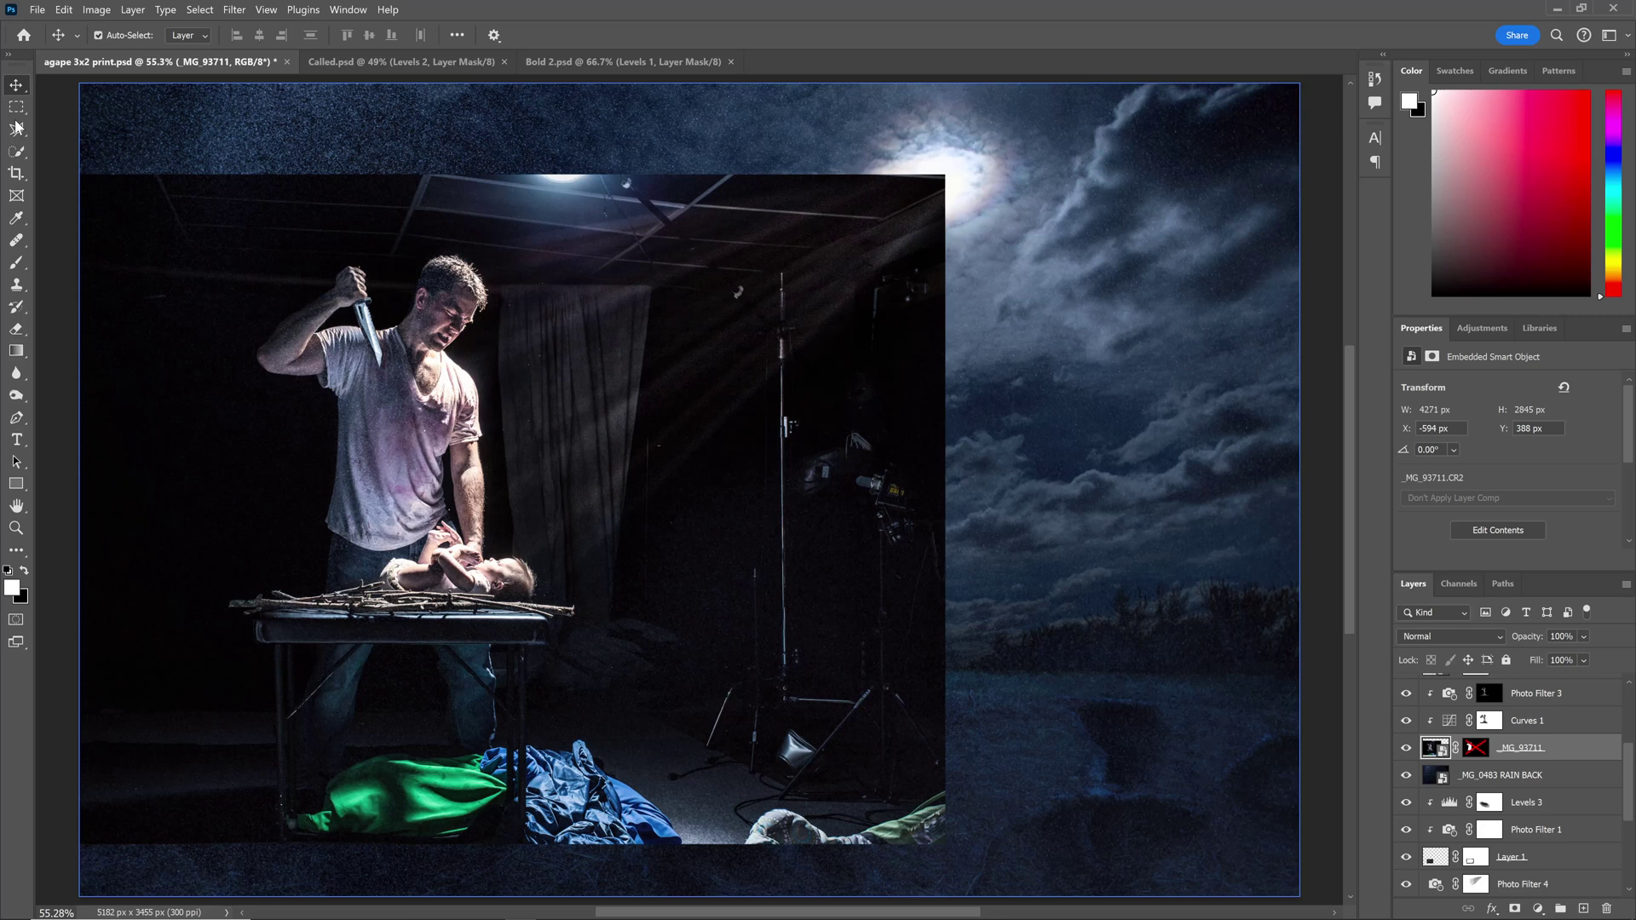
right_click(1477, 750)
left_click(1492, 762)
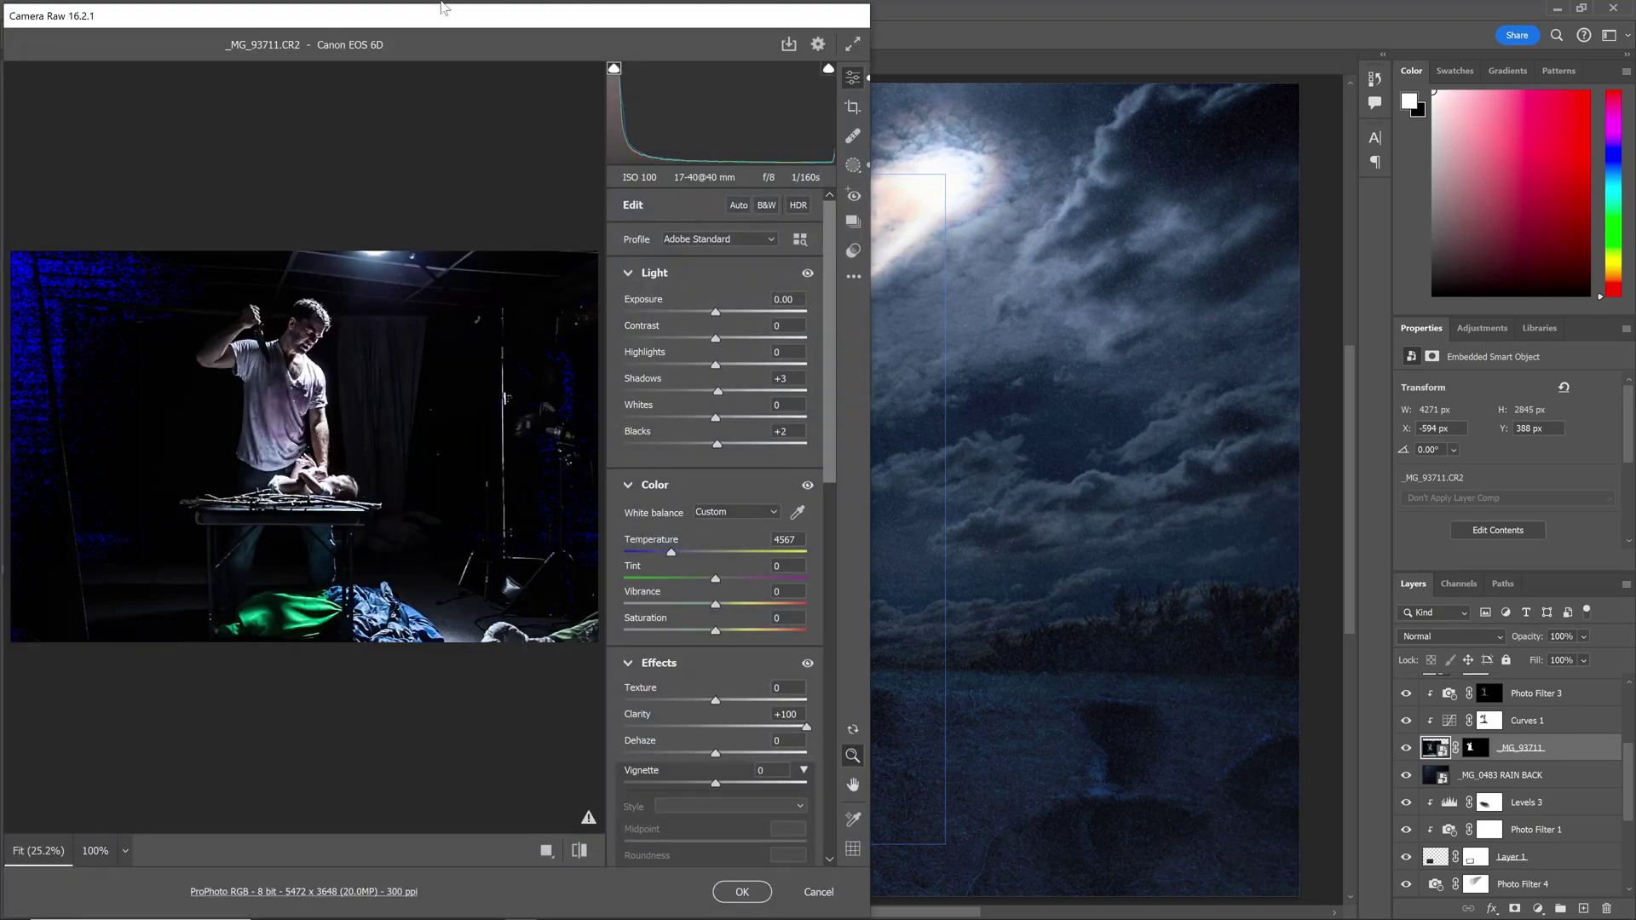
left_click_drag(871, 139, 1534, 140)
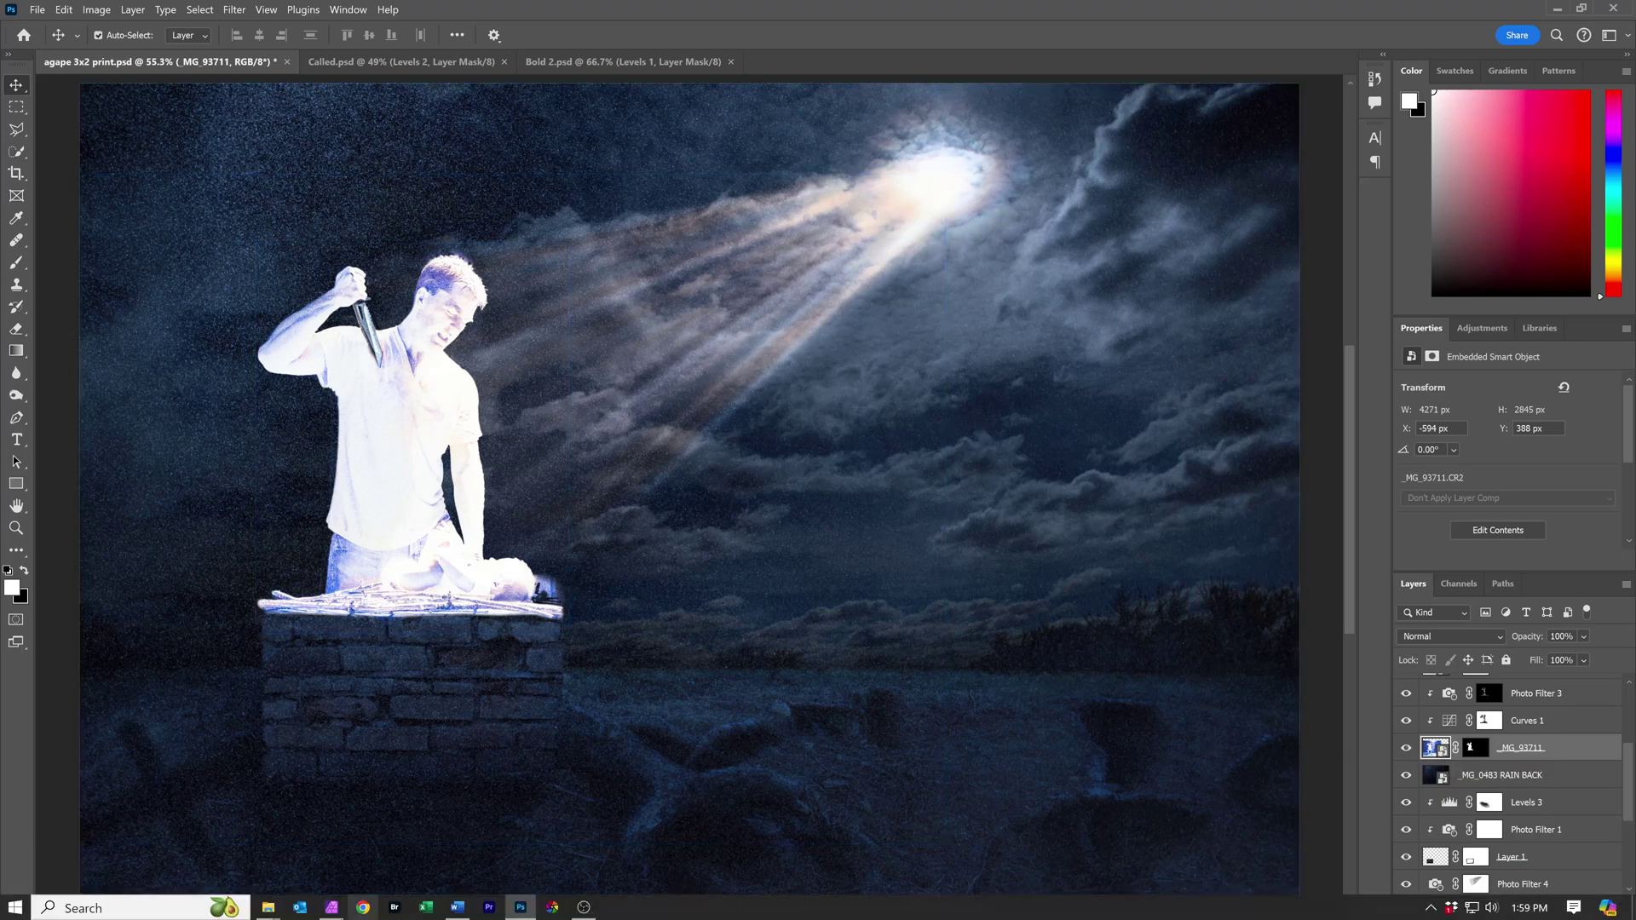
- In Affinity Photo's knife-and-altar composite, select and expand the _MG_93711 layer
left_click(331, 907)
left_click(259, 100)
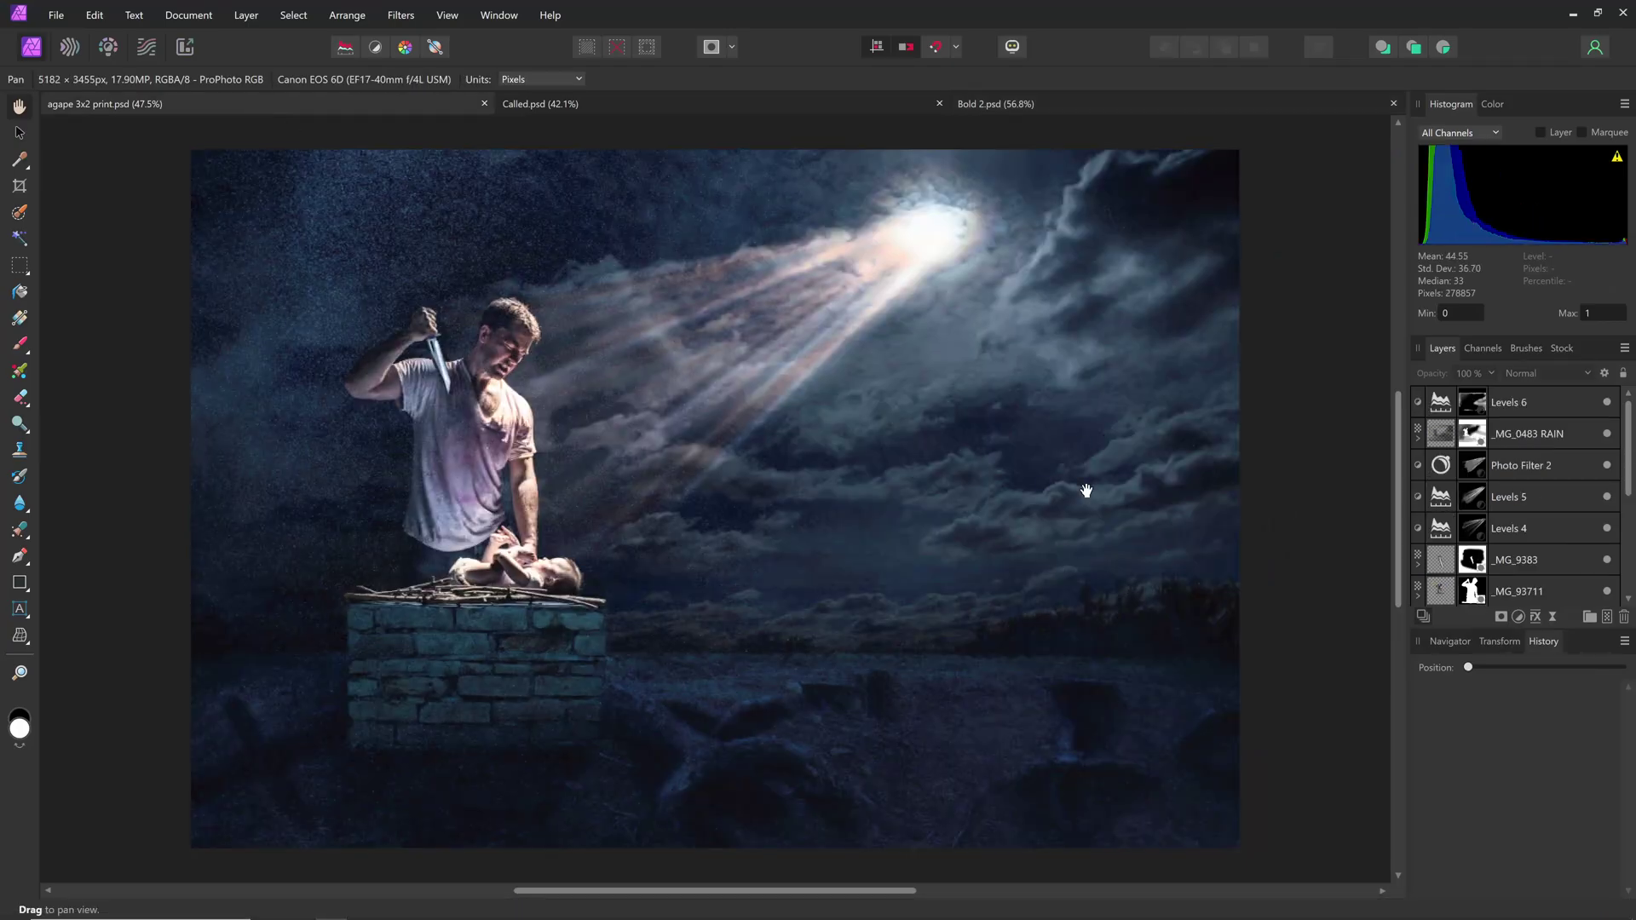
scroll(1500, 570, "down", 5)
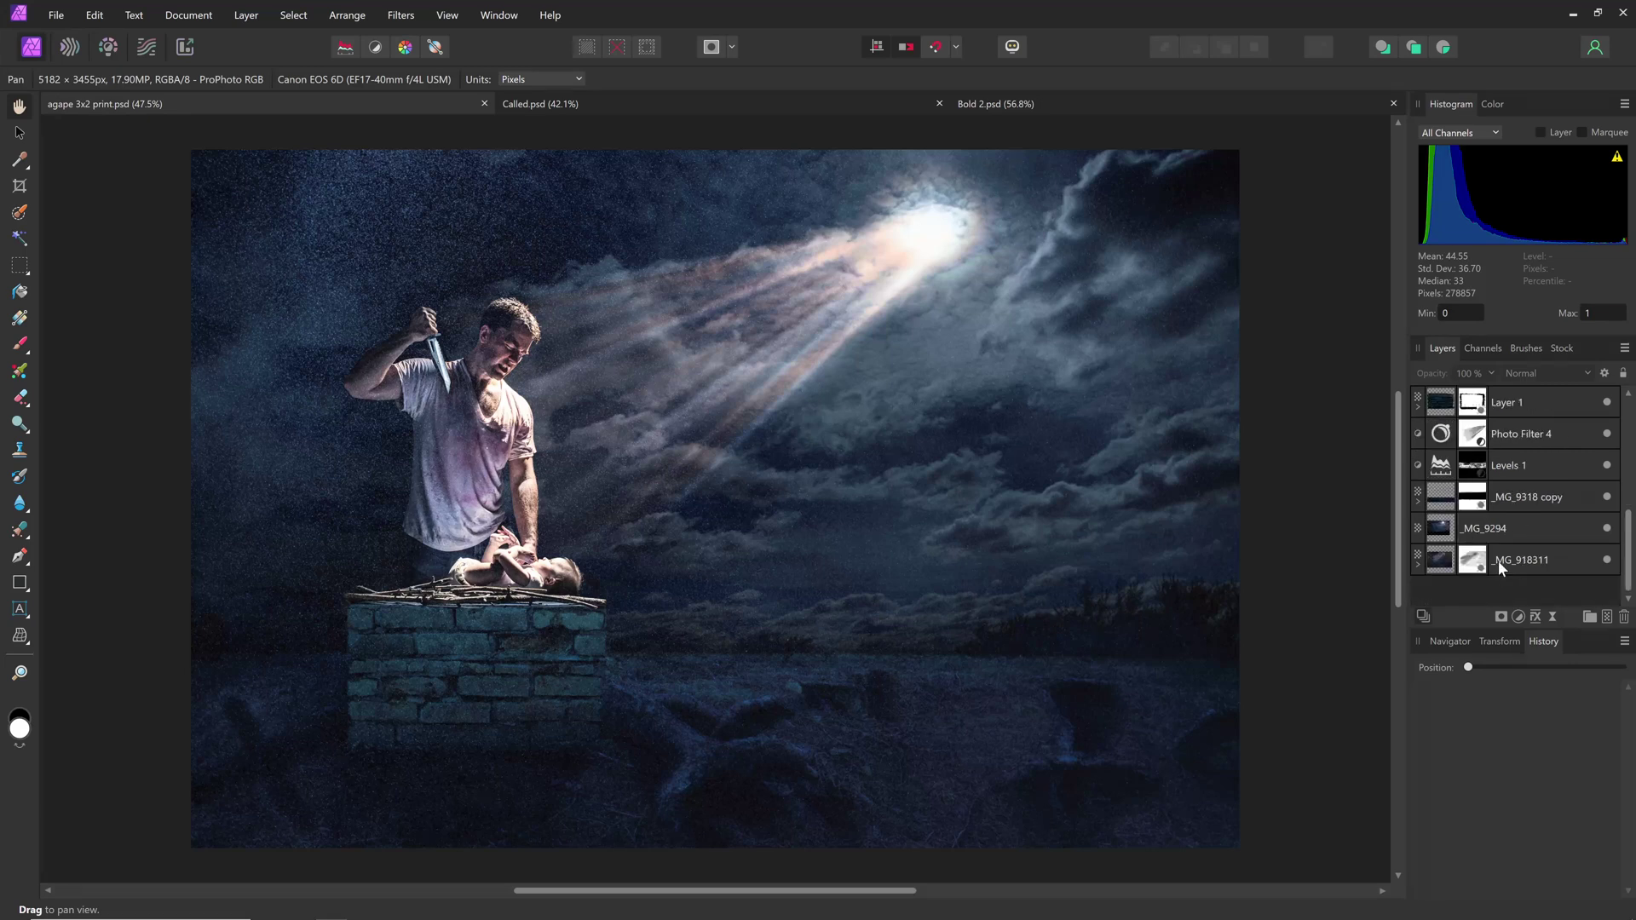
scroll(1462, 545, "up", 5)
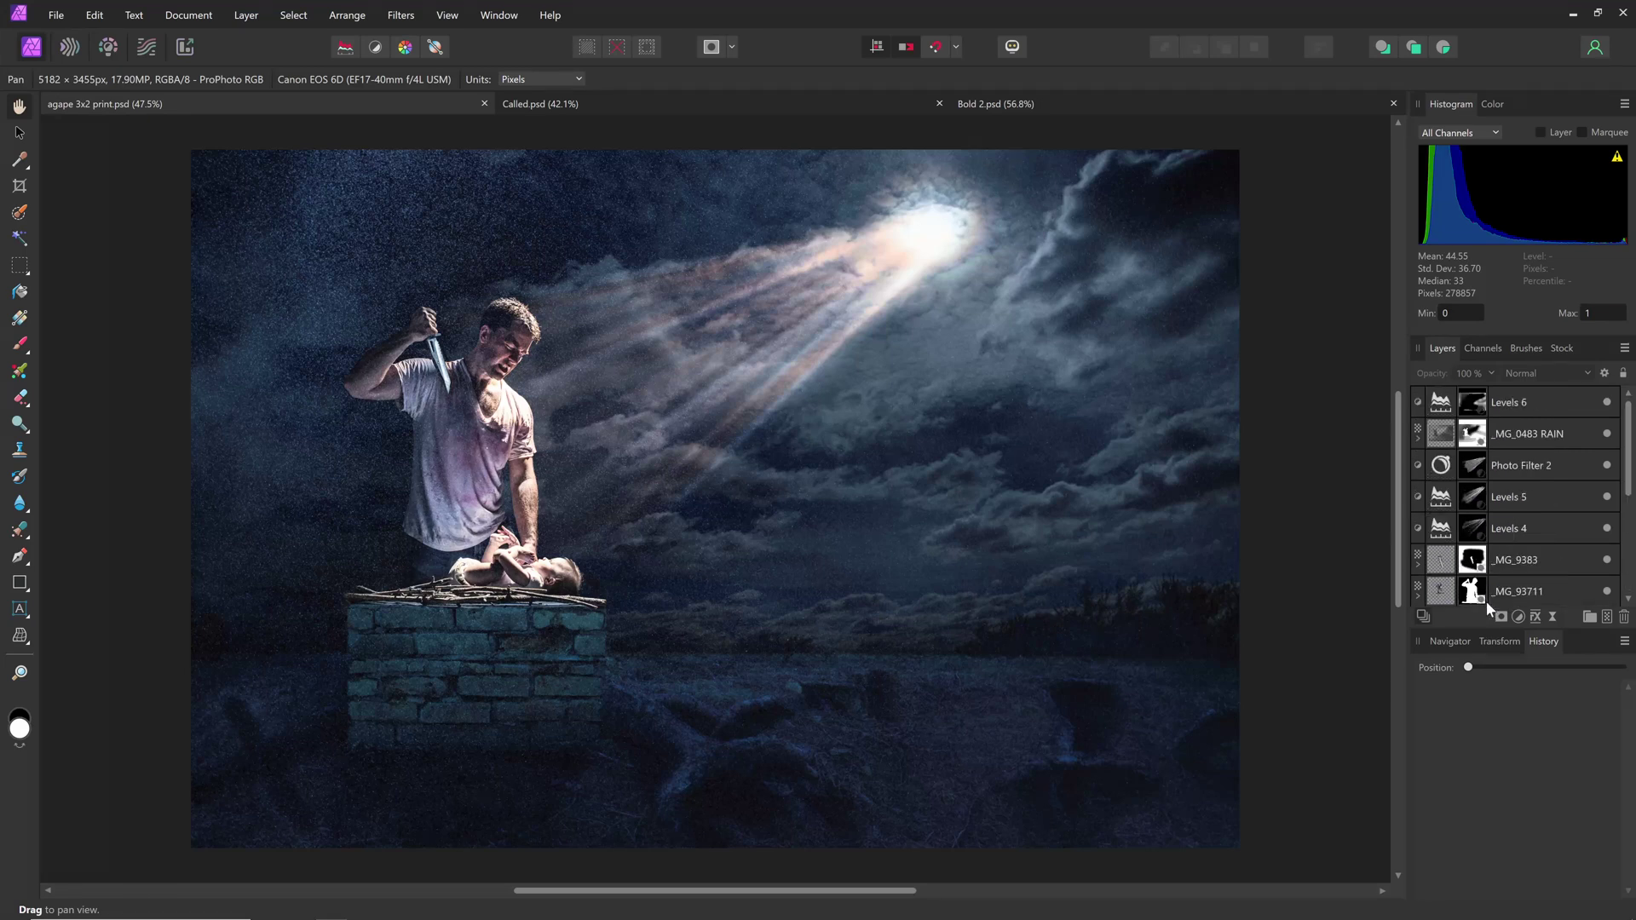
scroll(1438, 511, "down", 1)
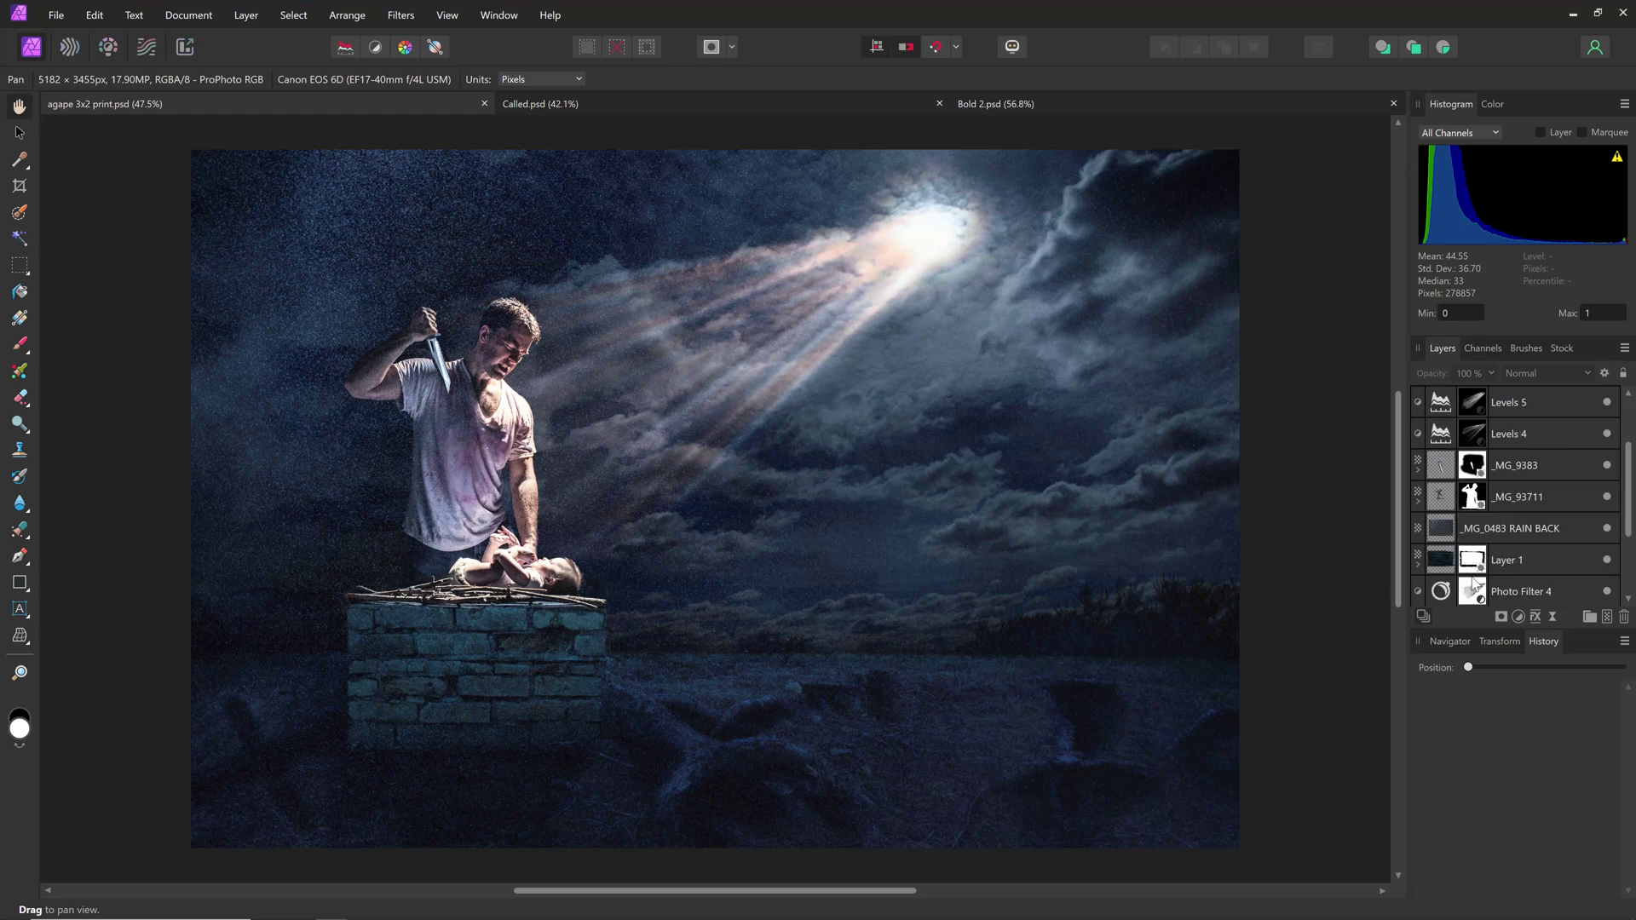
left_click(1438, 501)
left_click(1418, 501)
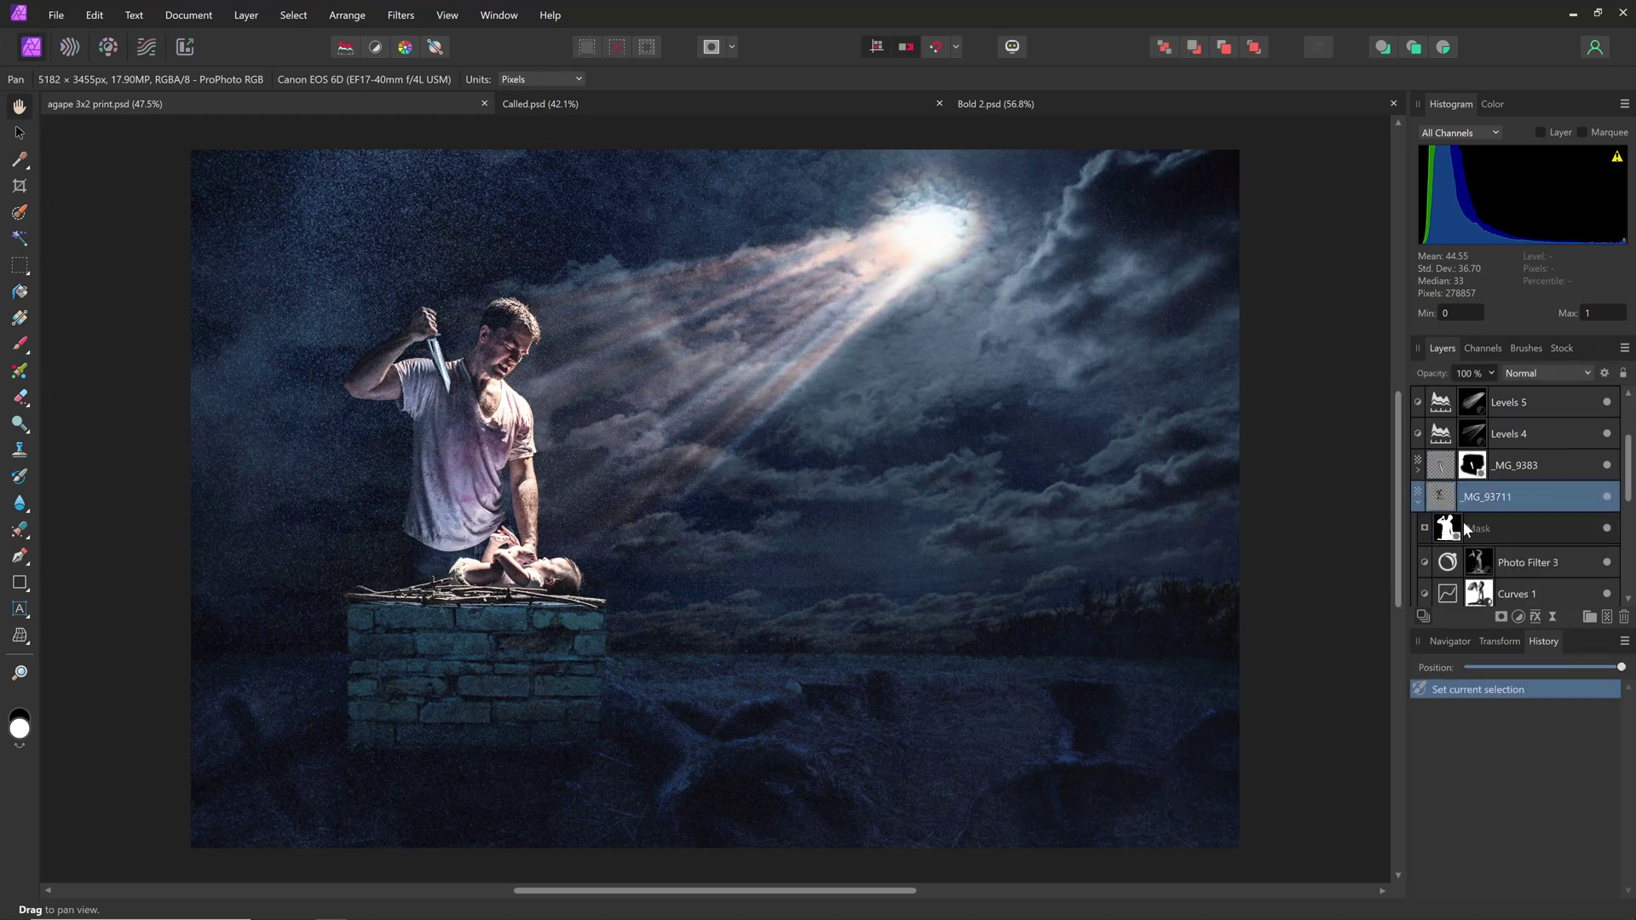
- Paint black on the _MG_93711 mask to hide the figures, then switch to white
left_click(1449, 533)
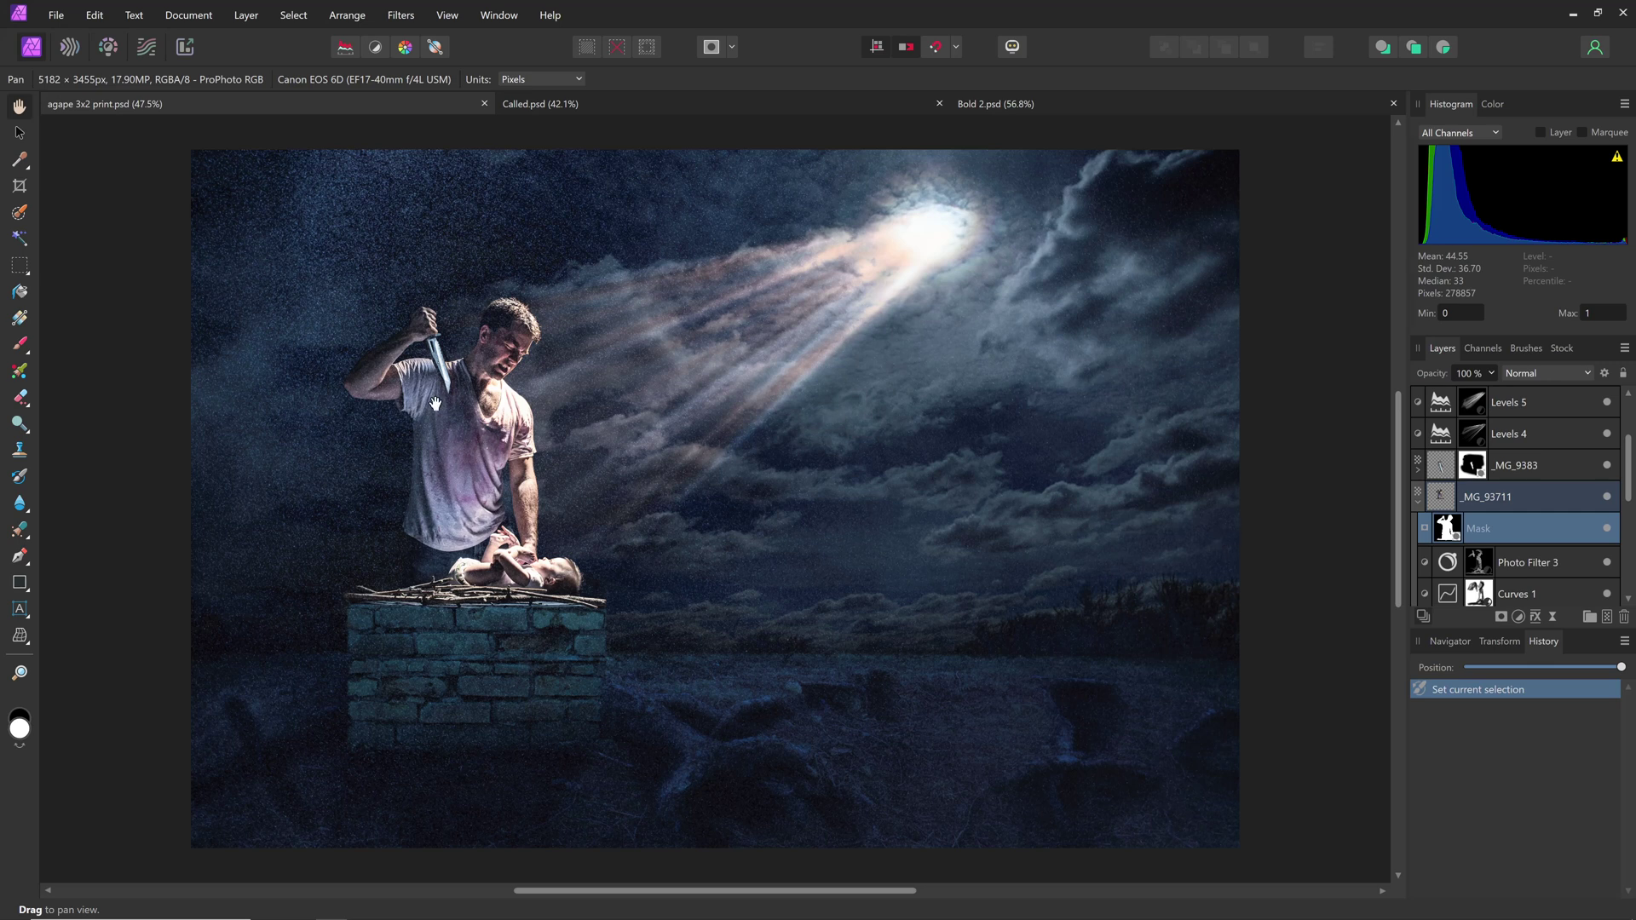
key("b")
key("x")
mouse_move(412, 452)
left_mouse_down()
mouse_move(484, 493)
mouse_move(519, 373)
mouse_move(544, 369)
mouse_move(318, 455)
mouse_move(625, 643)
mouse_move(321, 438)
left_mouse_up()
key("x")
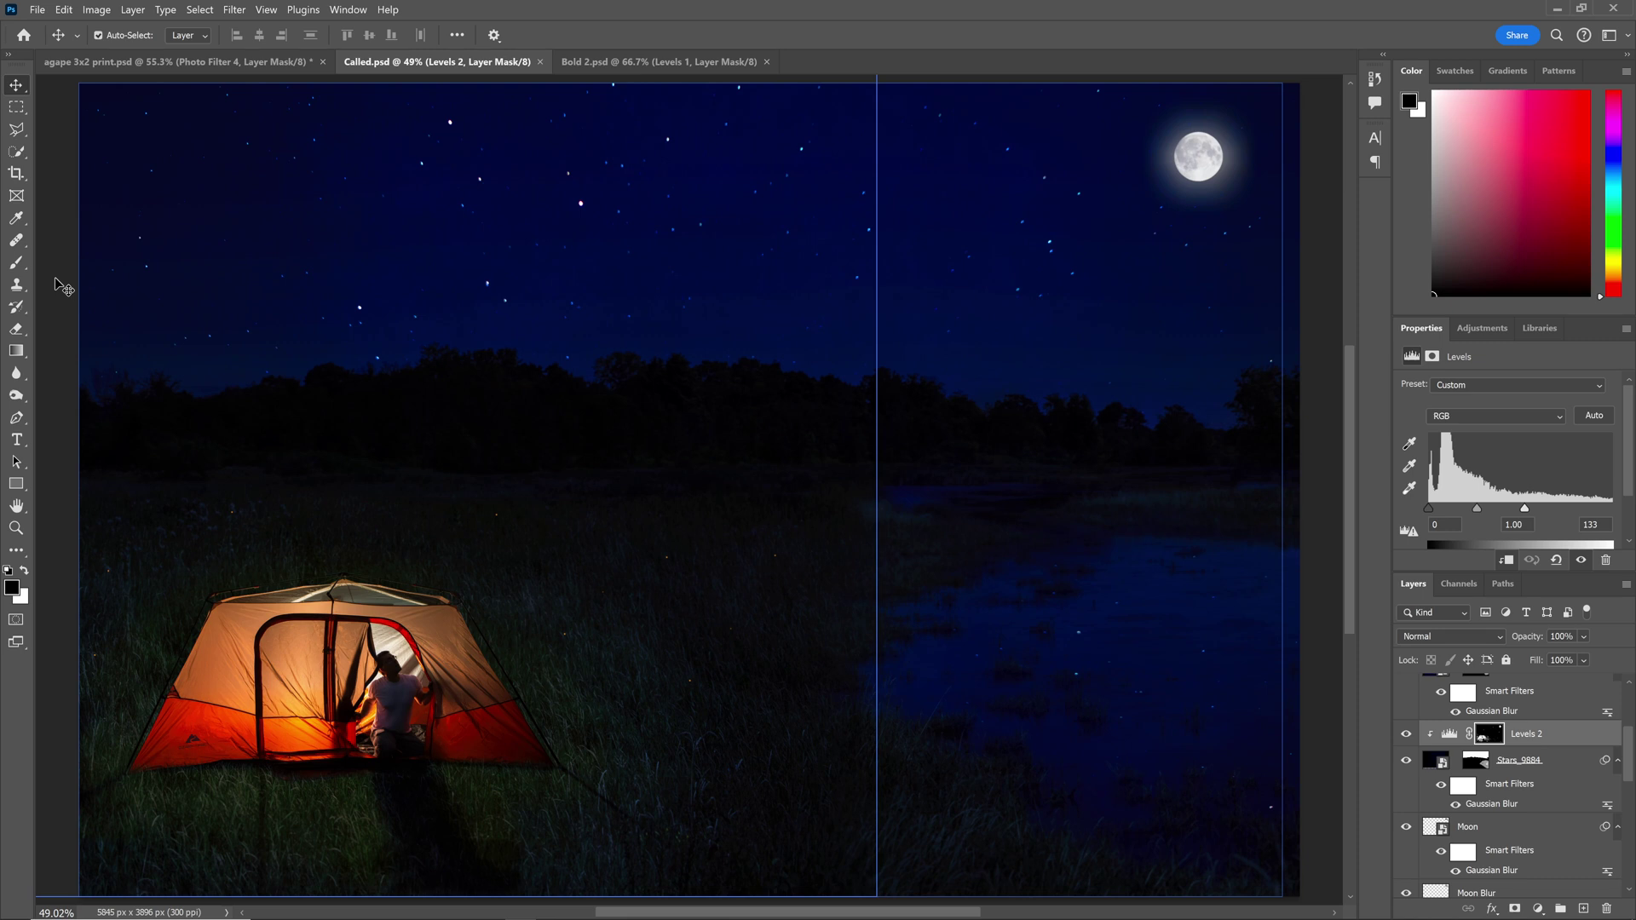
- Toggle the canvas guides off and back on, and check the selection tool group
key("ctrl+;")
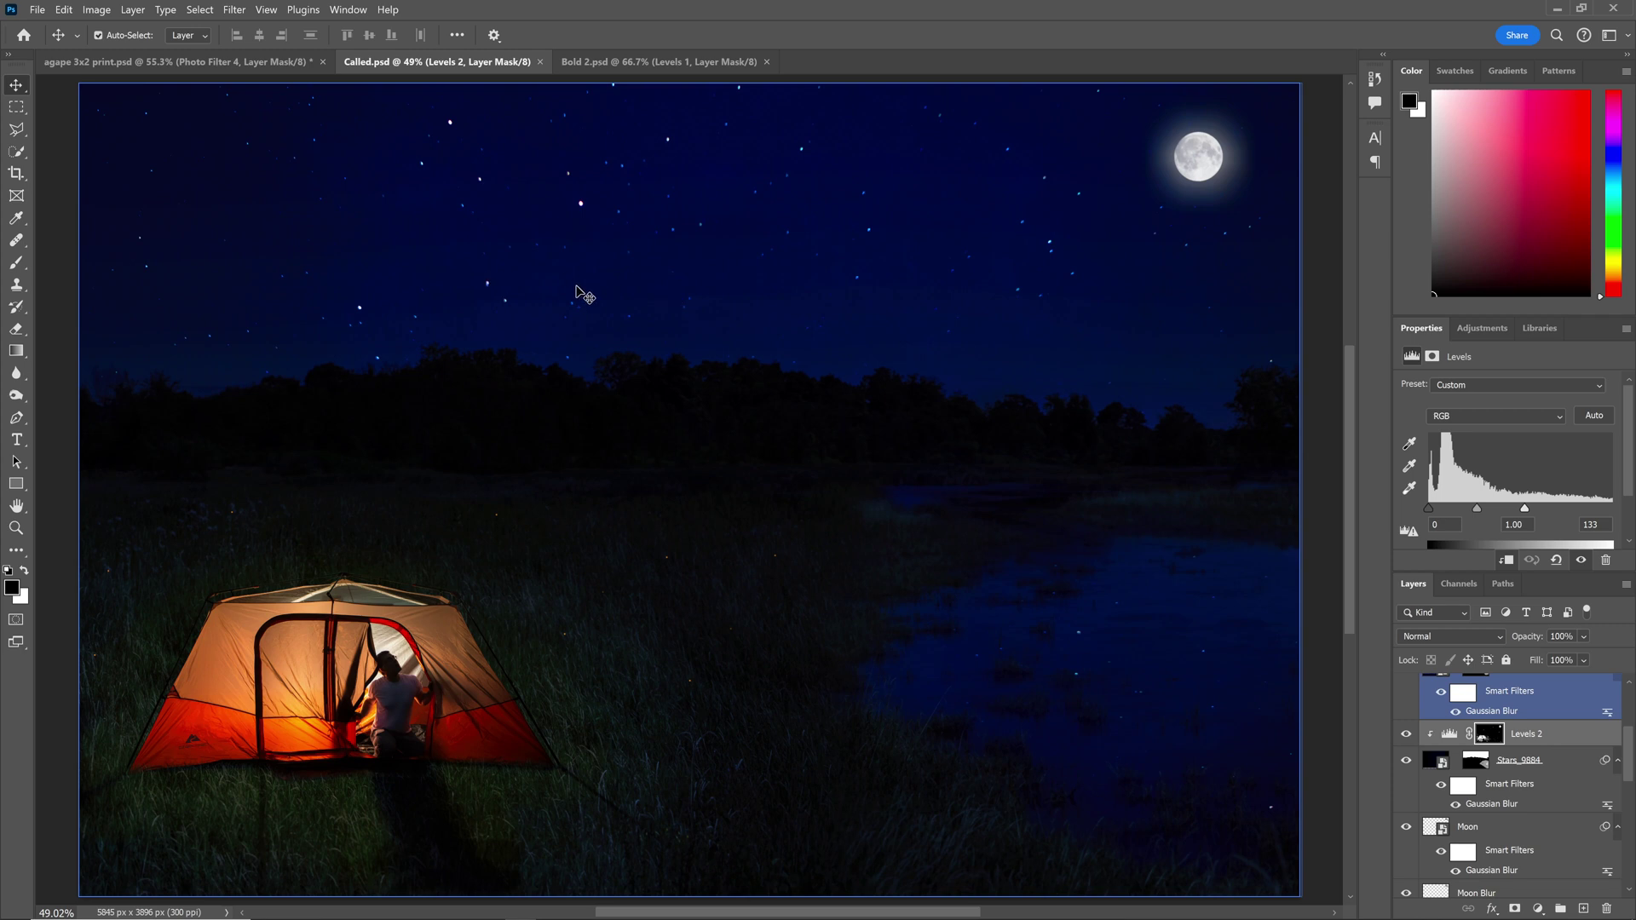
key("ctrl+;")
key("ctrl+;")
left_click(17, 152)
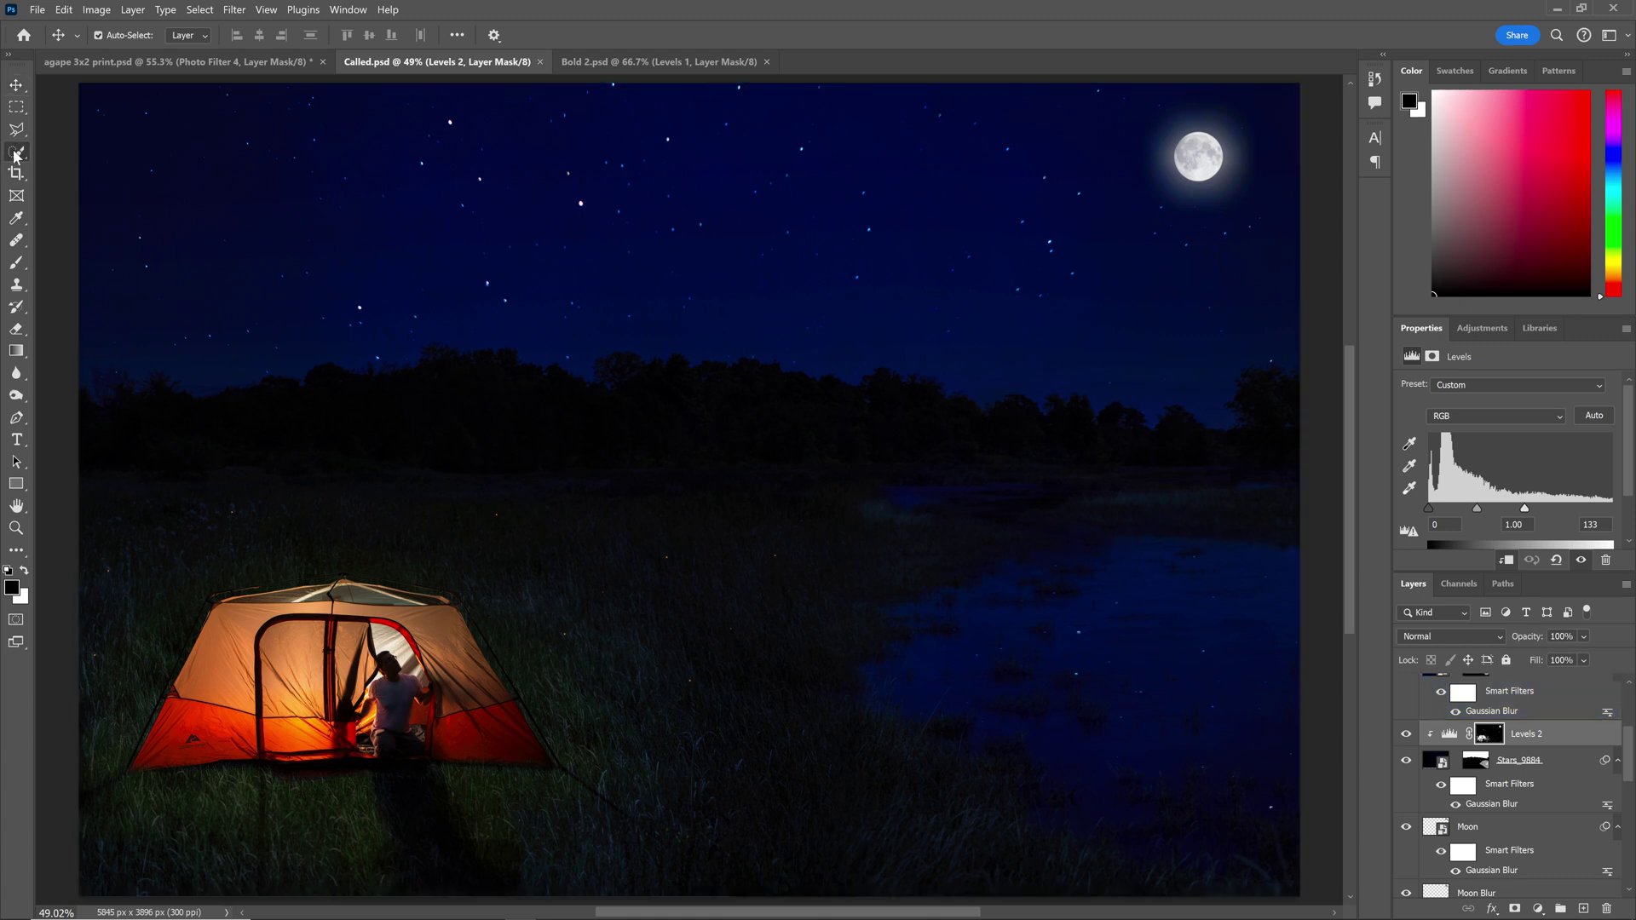
left_click(106, 167)
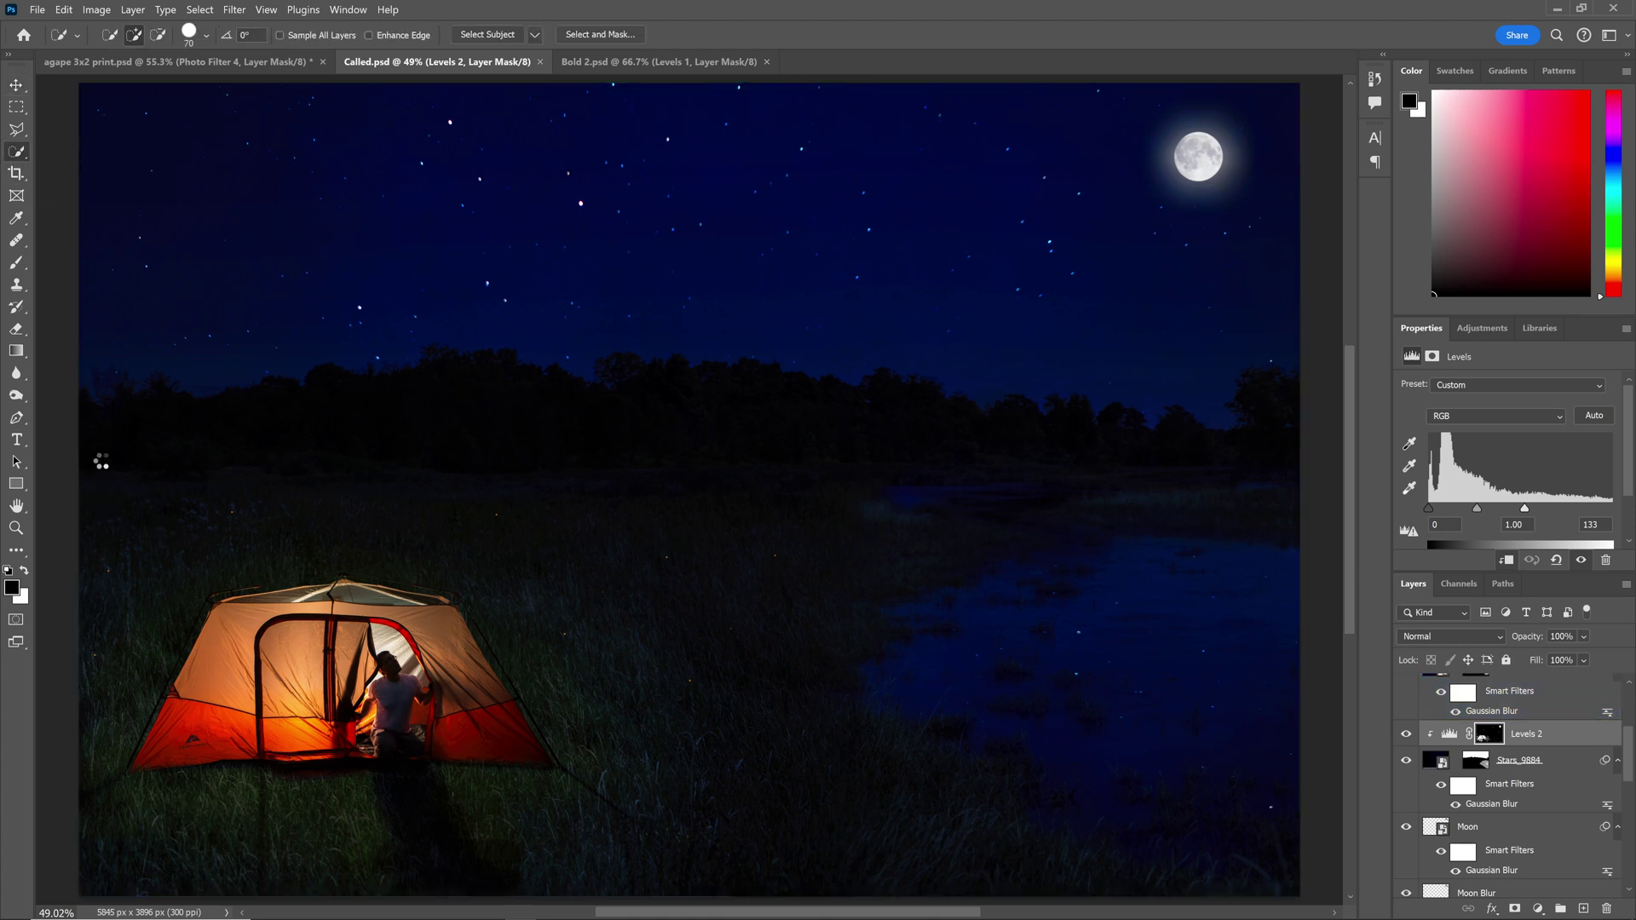
- Box-select the glowing tent with the Object Selection Tool and open _MG_9854.CR2 in Camera Raw
key("shift+w")
left_click_drag(101, 460, 631, 829)
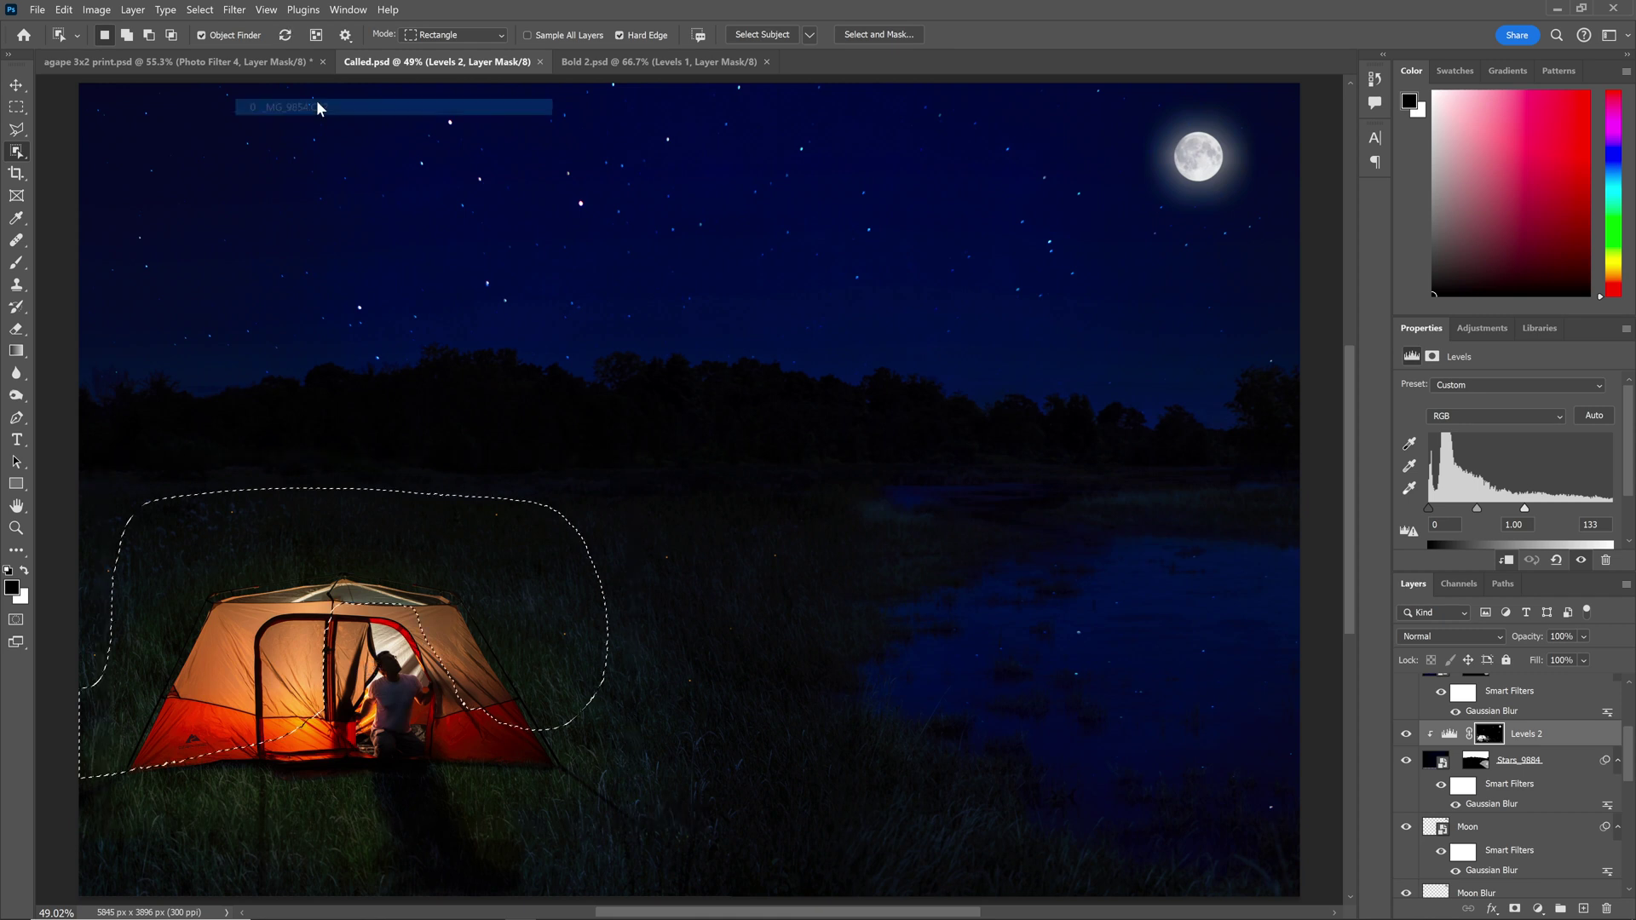
left_click_drag(317, 106, 317, 107)
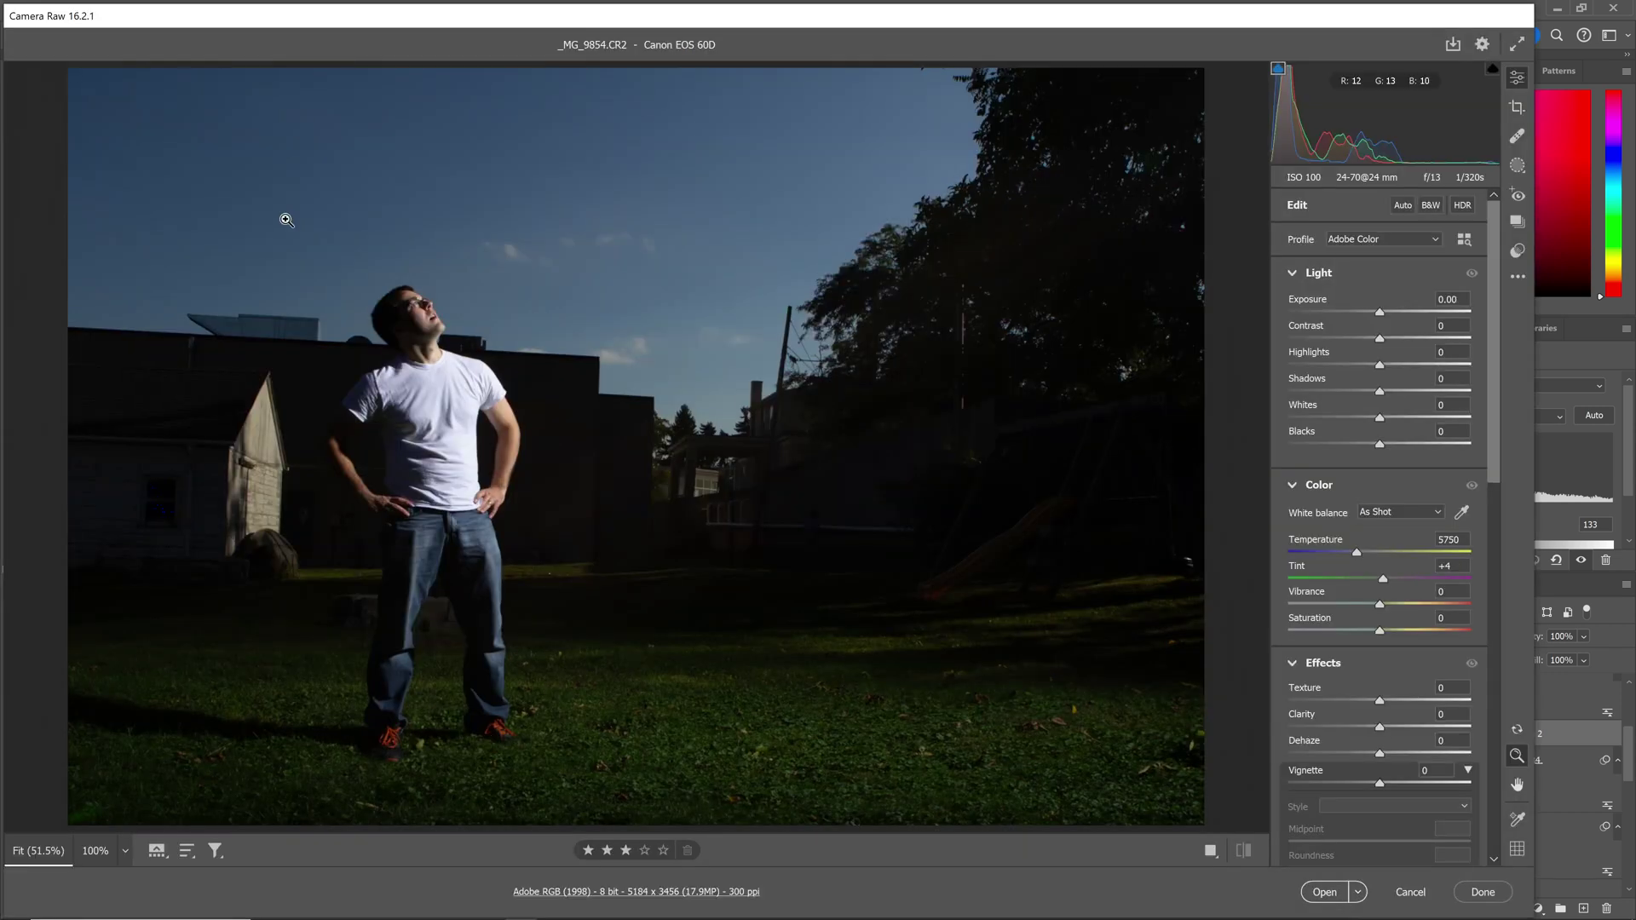
- Add a Camera Raw Subject mask and raise its Exposure to +3.05, Highlights -100
left_click(1517, 170)
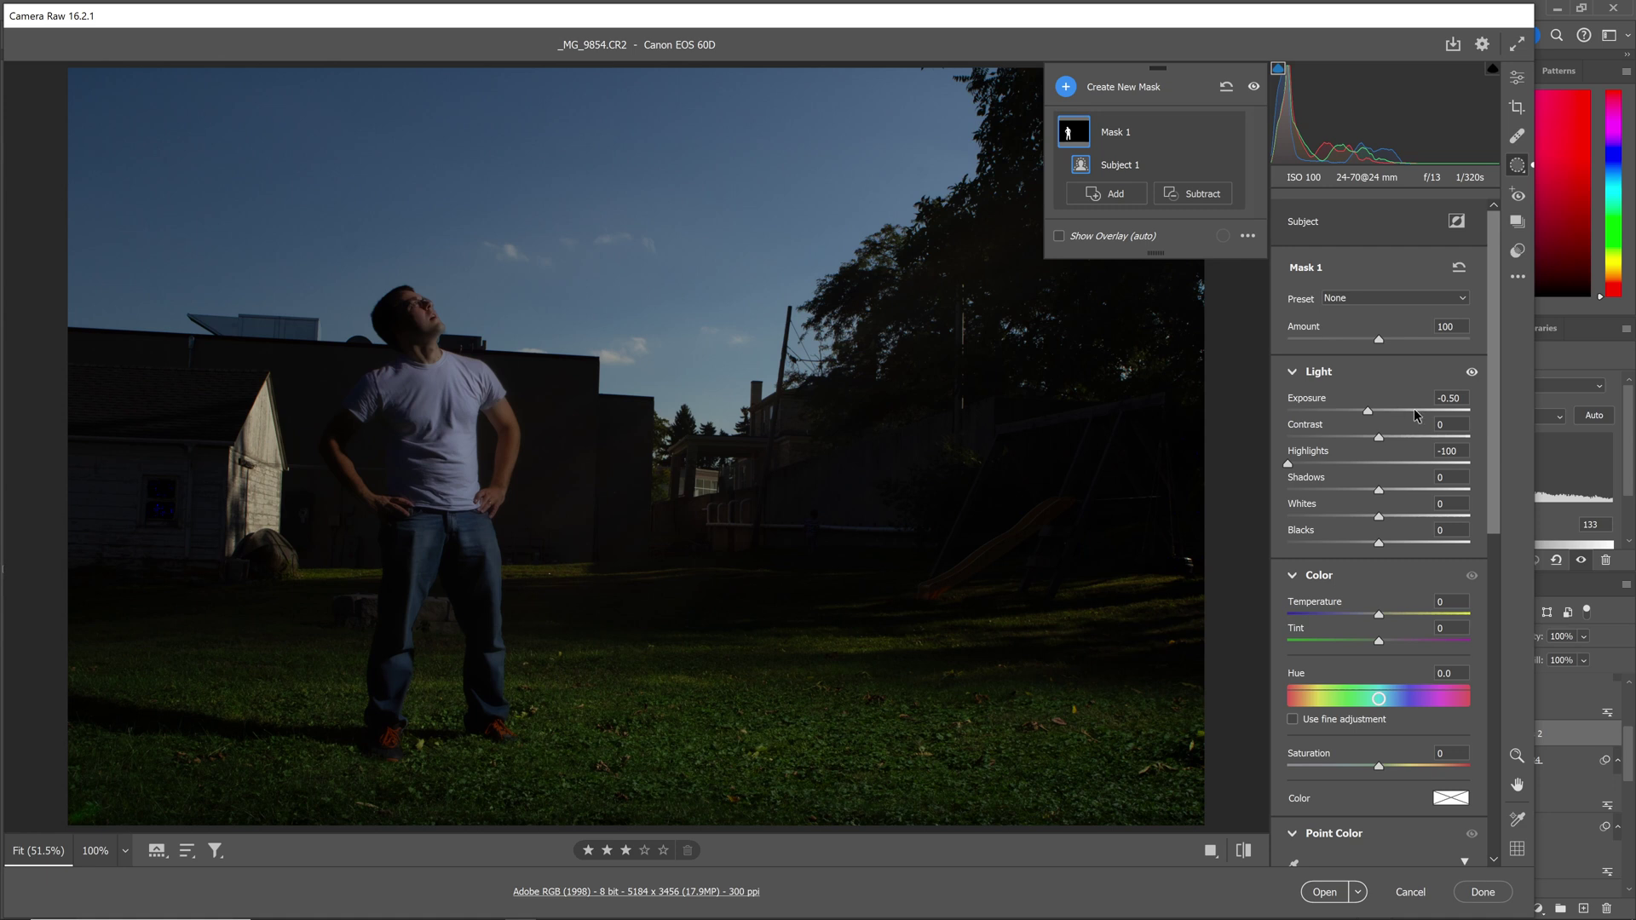
left_click_drag(1415, 411, 1459, 416)
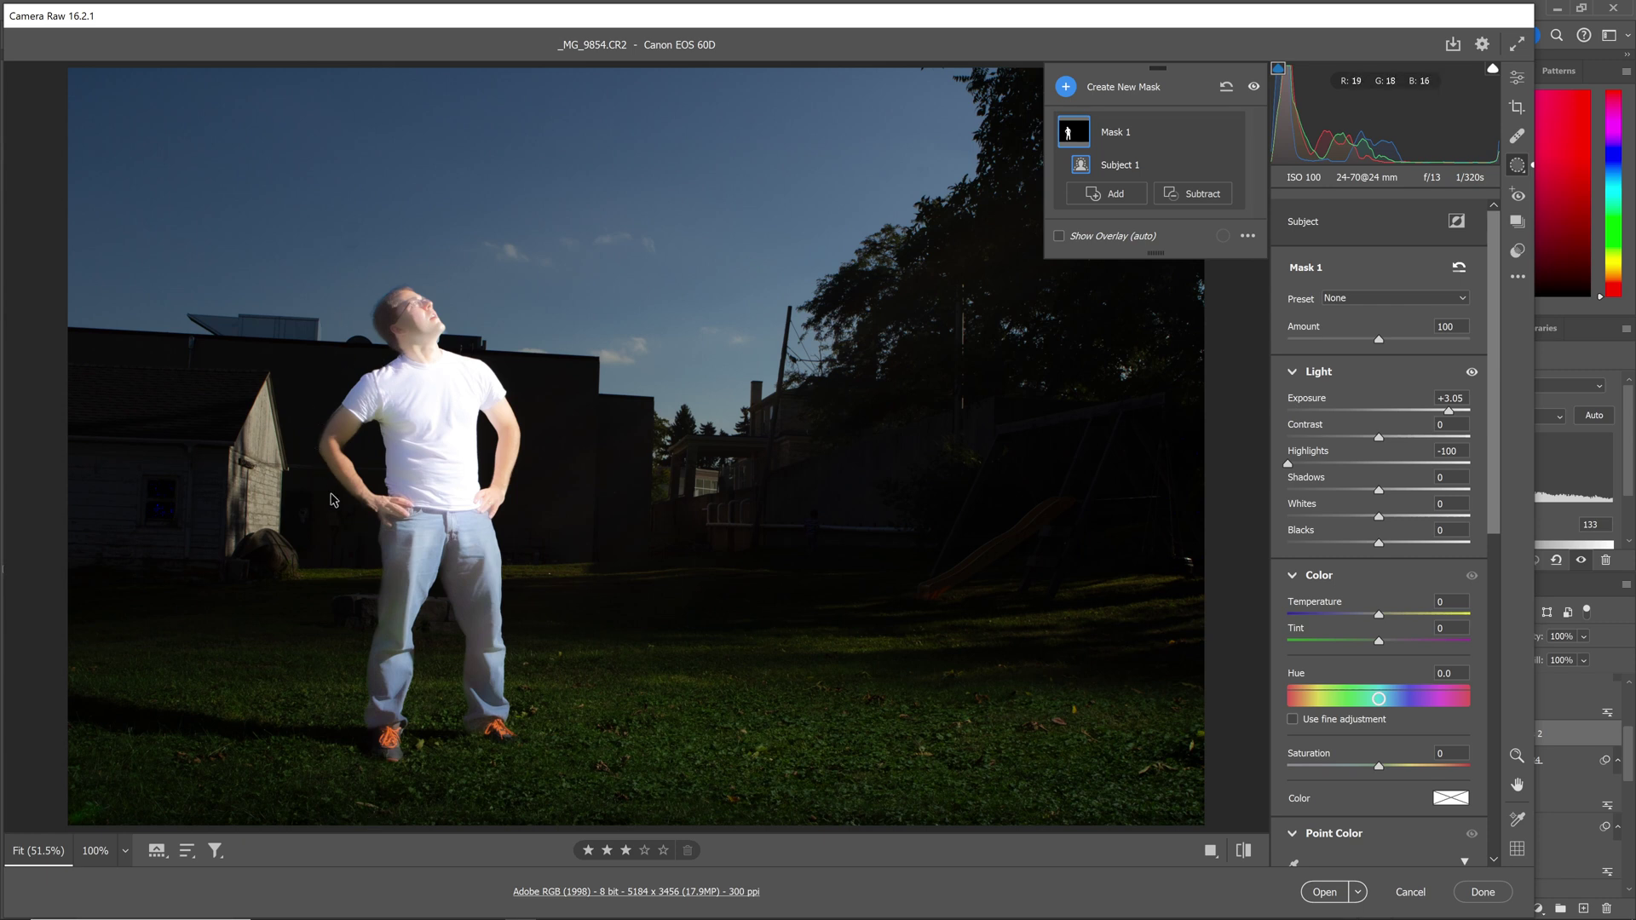
- Open the recent photo 2023 CSC Badgers 439.jpg in Affinity Photo
mouse_move(516, 901)
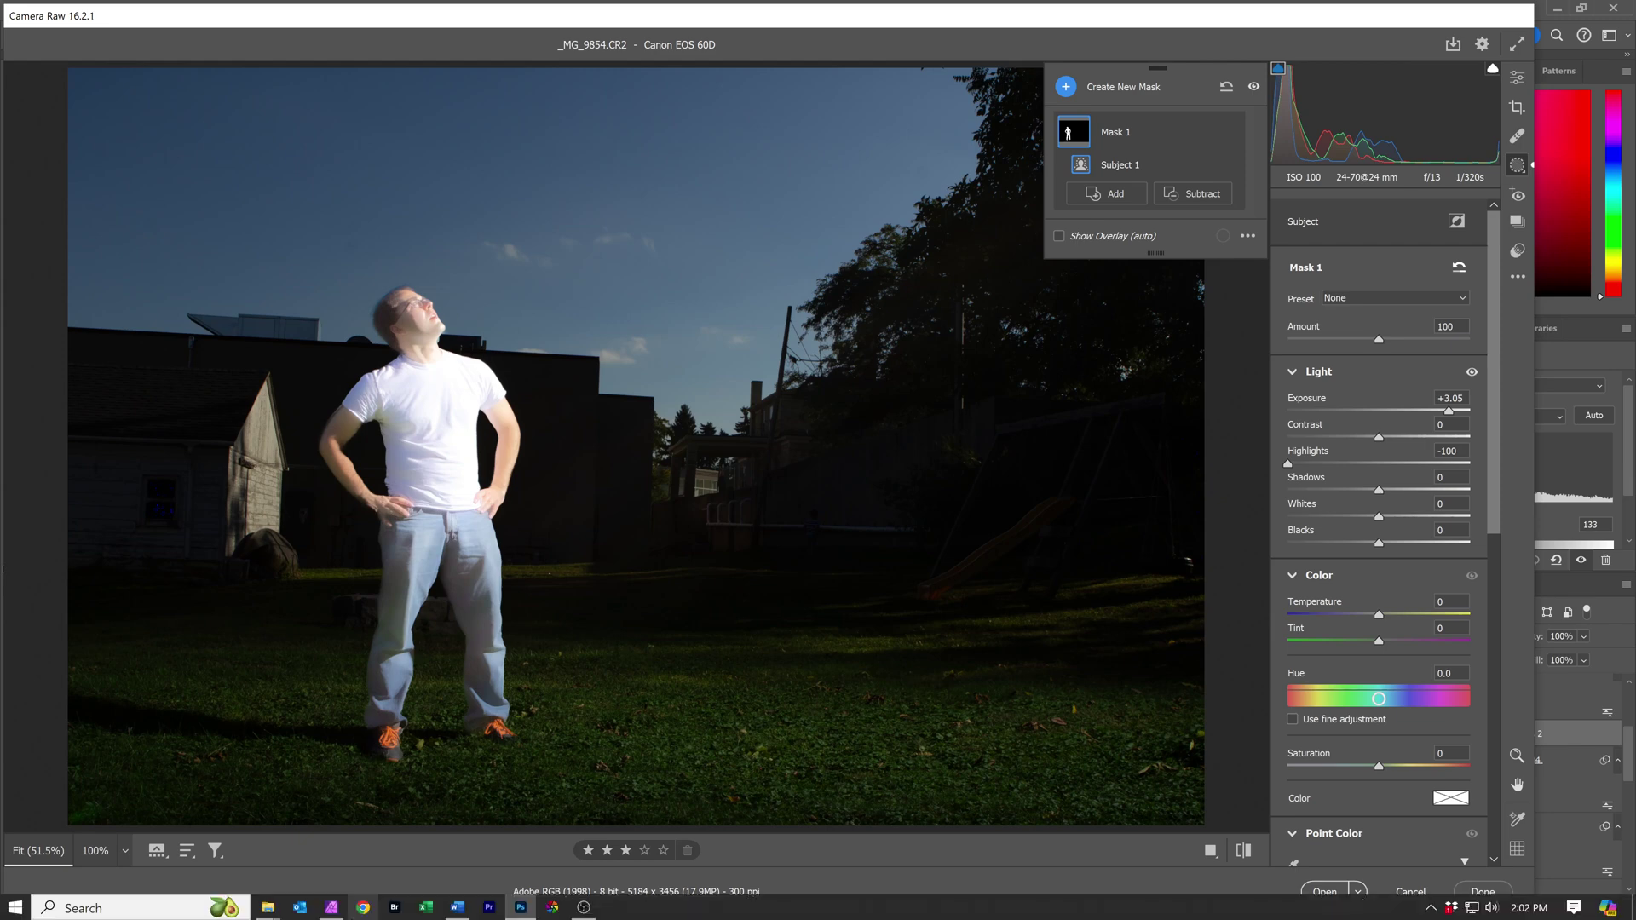
left_click(332, 907)
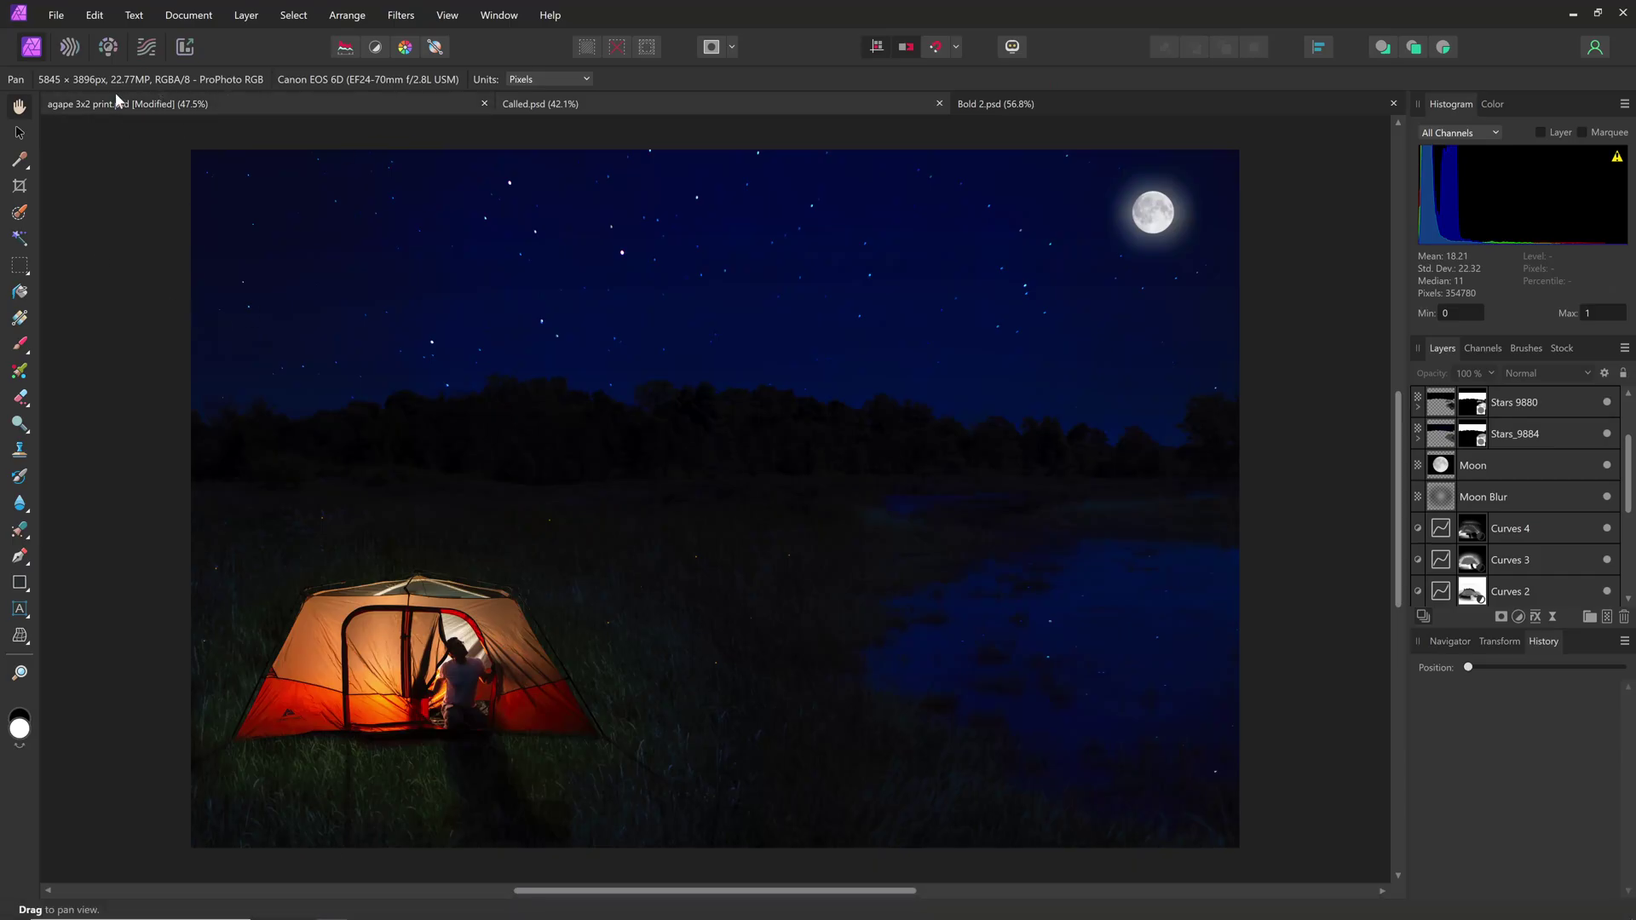
left_click(52, 17)
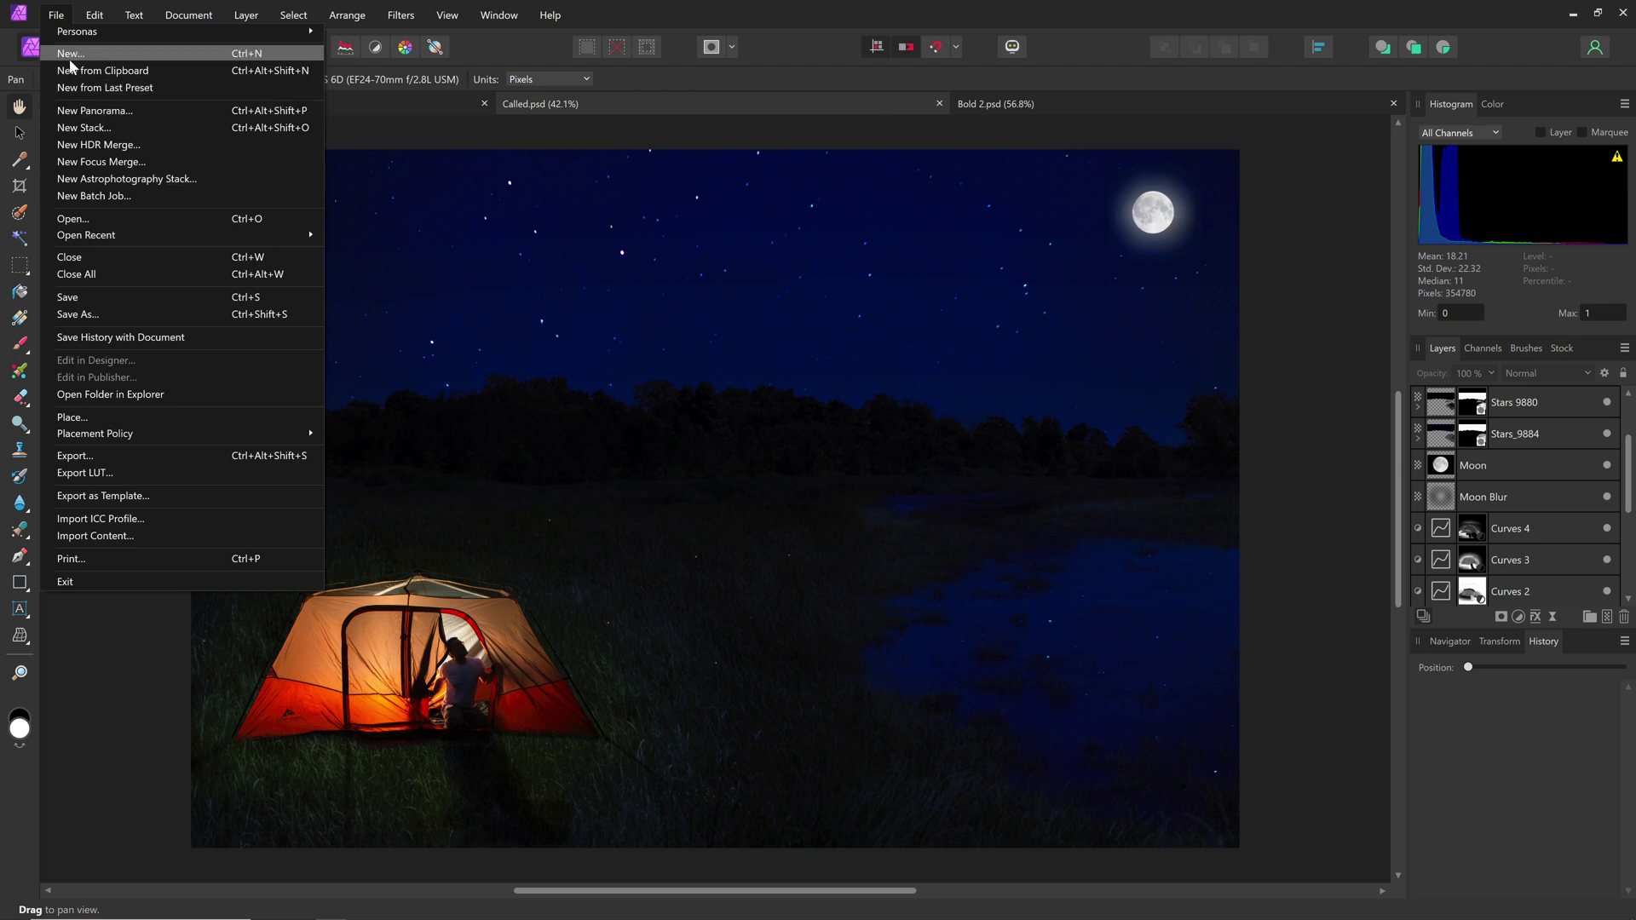
mouse_move(157, 230)
left_click(375, 394)
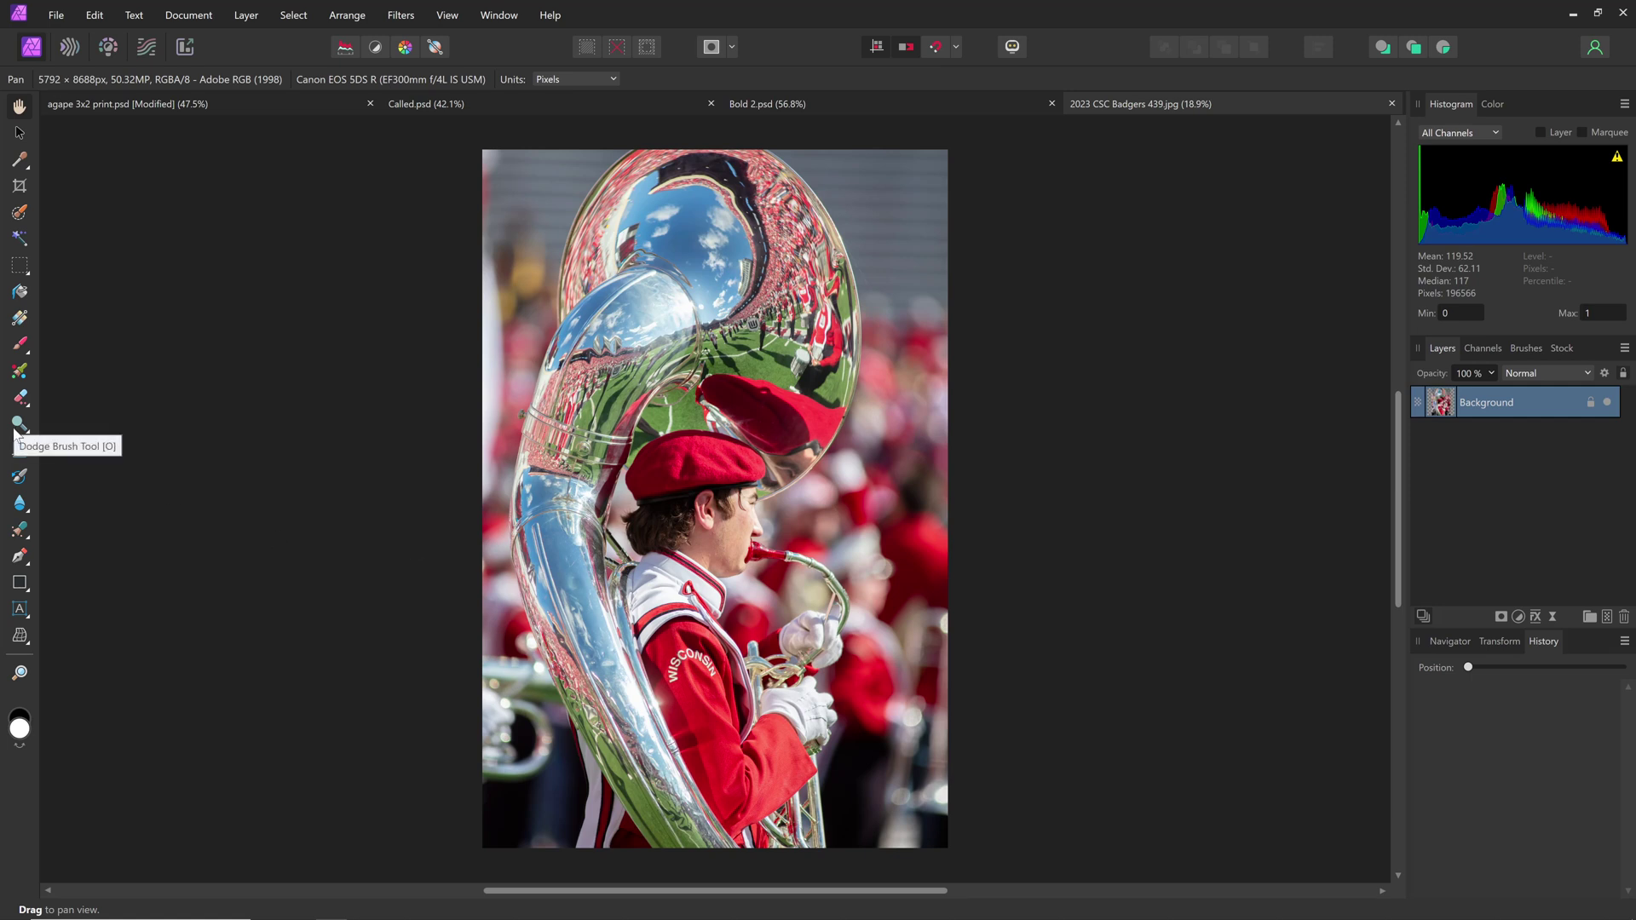
- Paint a Selection Brush selection over the tuba bell, rim, and the player's beret and face
left_click(20, 214)
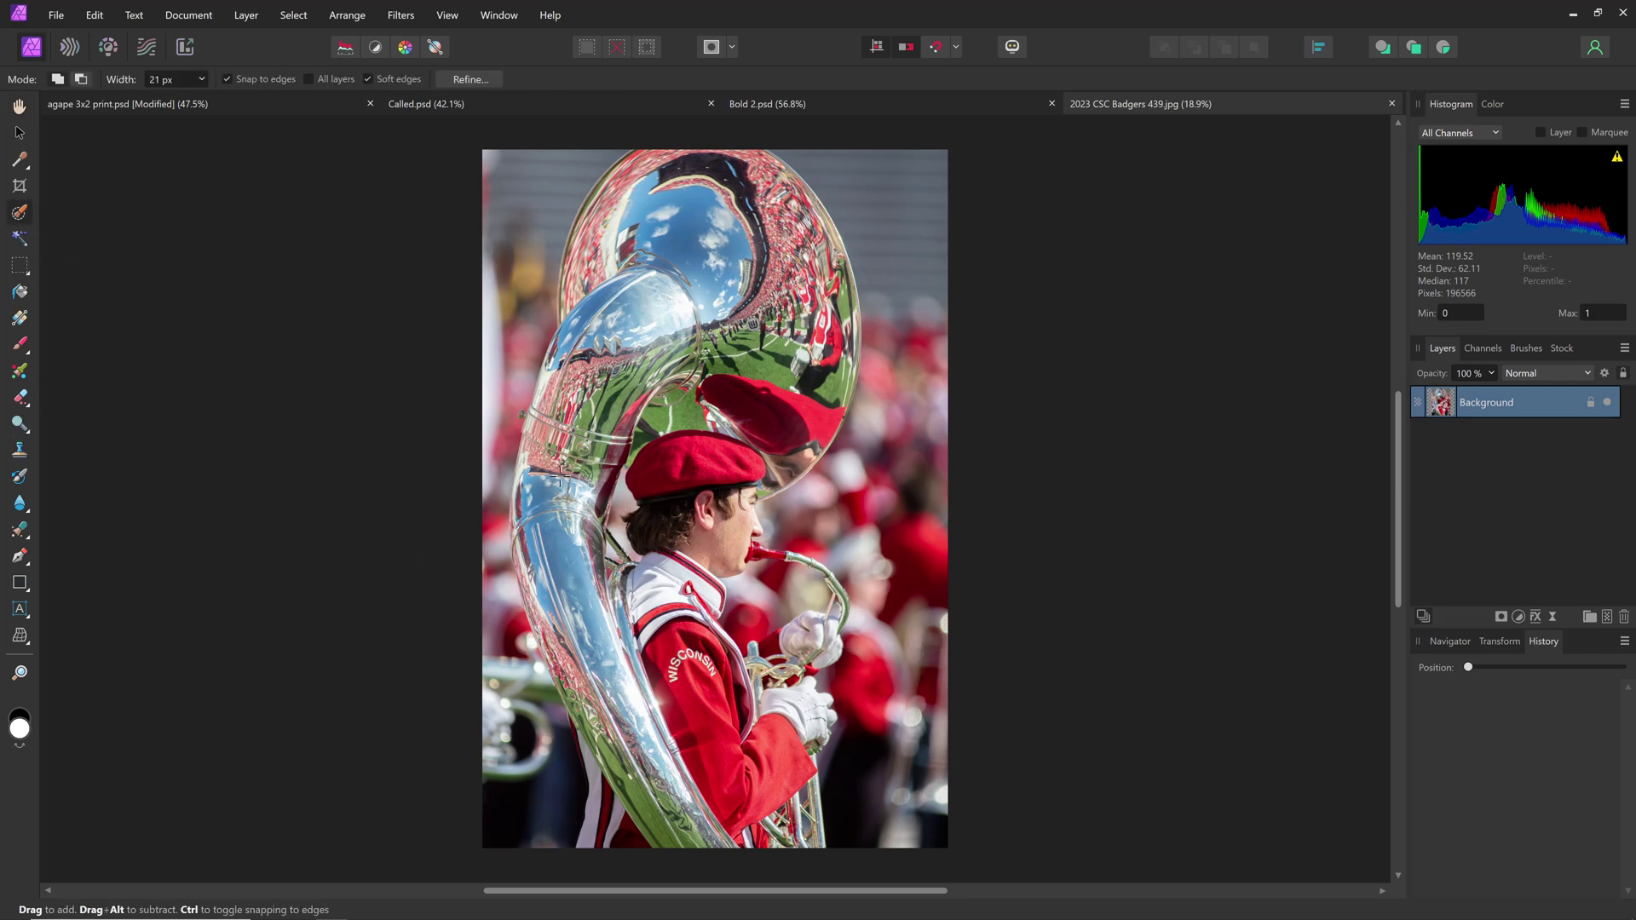
mouse_move(603, 343)
left_mouse_down()
mouse_move(567, 444)
mouse_move(618, 294)
mouse_move(600, 266)
left_mouse_up()
mouse_move(645, 158)
left_mouse_down()
mouse_move(776, 189)
mouse_move(721, 145)
mouse_move(765, 154)
mouse_move(835, 315)
mouse_move(831, 228)
left_mouse_up()
mouse_move(743, 466)
left_mouse_down()
mouse_move(720, 430)
mouse_move(679, 537)
mouse_move(725, 517)
mouse_move(679, 546)
left_mouse_up()
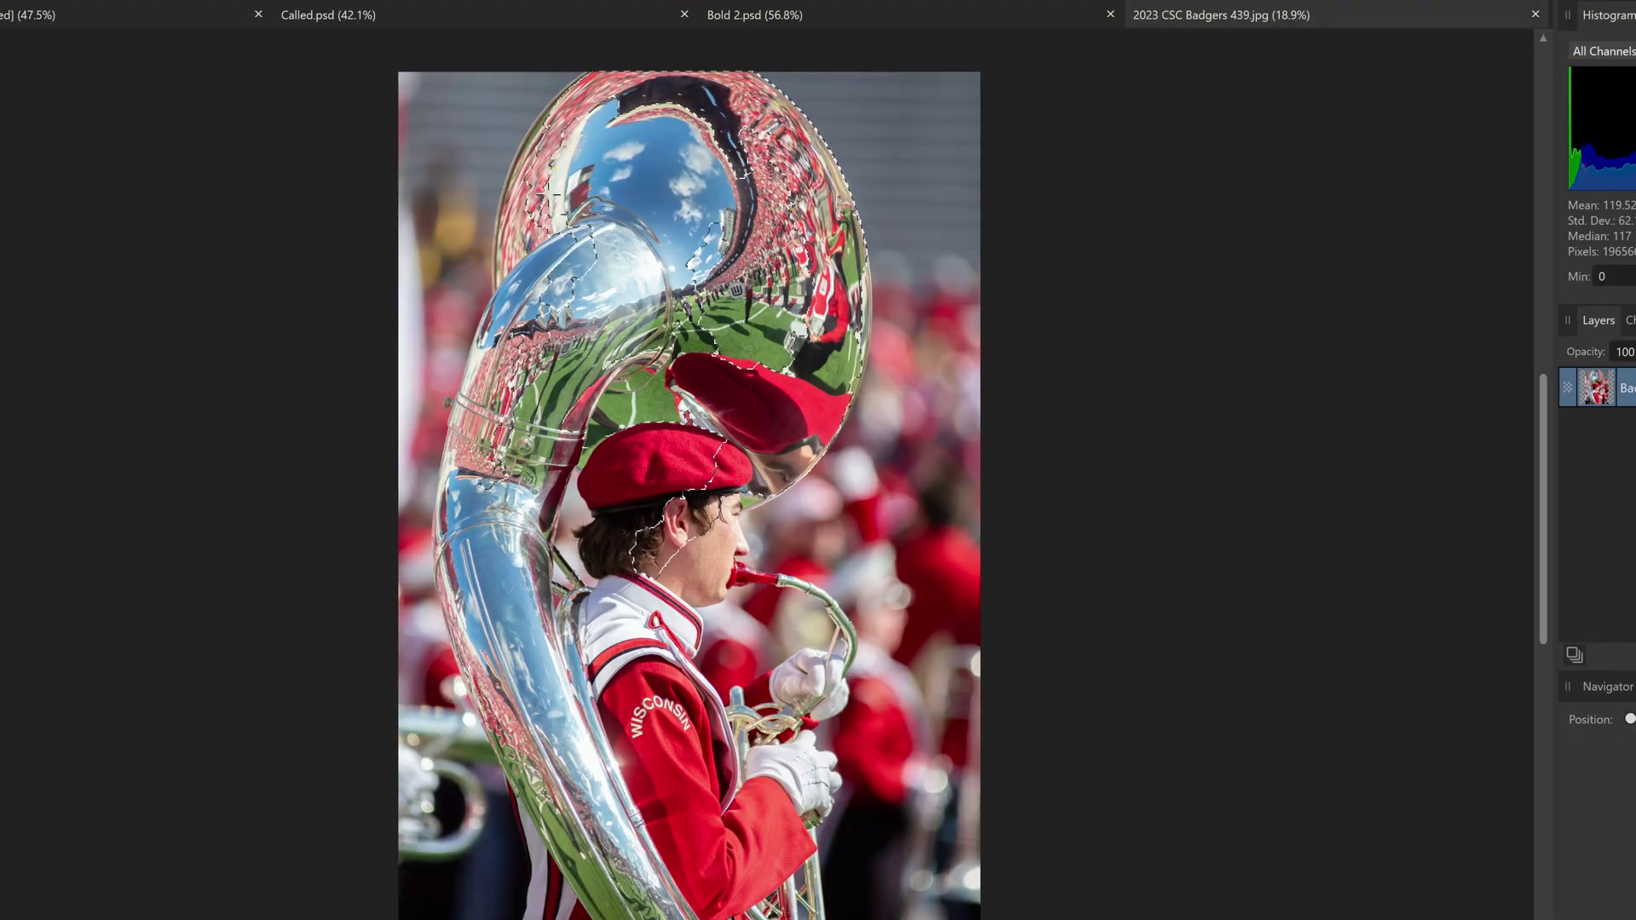
mouse_move(544, 196)
left_mouse_down()
mouse_move(528, 175)
mouse_move(499, 272)
mouse_move(521, 196)
mouse_move(549, 312)
mouse_move(511, 358)
mouse_move(478, 478)
mouse_move(482, 341)
mouse_move(645, 878)
mouse_move(512, 589)
mouse_move(588, 657)
mouse_move(529, 750)
mouse_move(648, 817)
mouse_move(546, 750)
mouse_move(712, 690)
mouse_move(789, 818)
mouse_move(750, 896)
mouse_move(725, 699)
mouse_move(673, 887)
mouse_move(793, 852)
mouse_move(546, 771)
left_mouse_up()
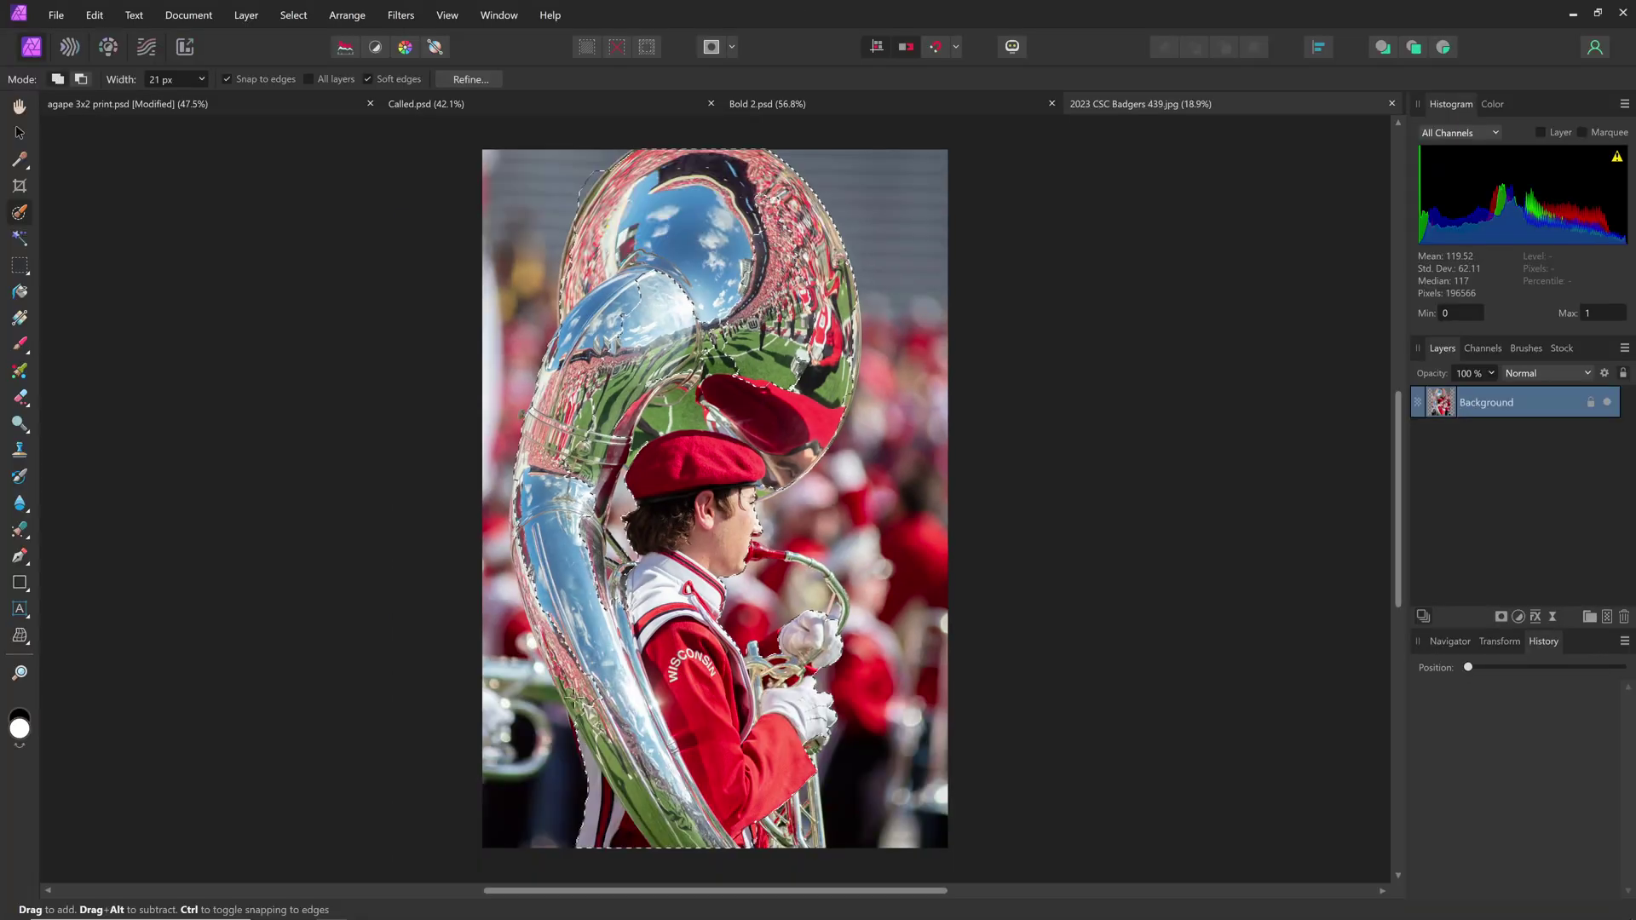
left_click_drag(562, 825, 472, 600)
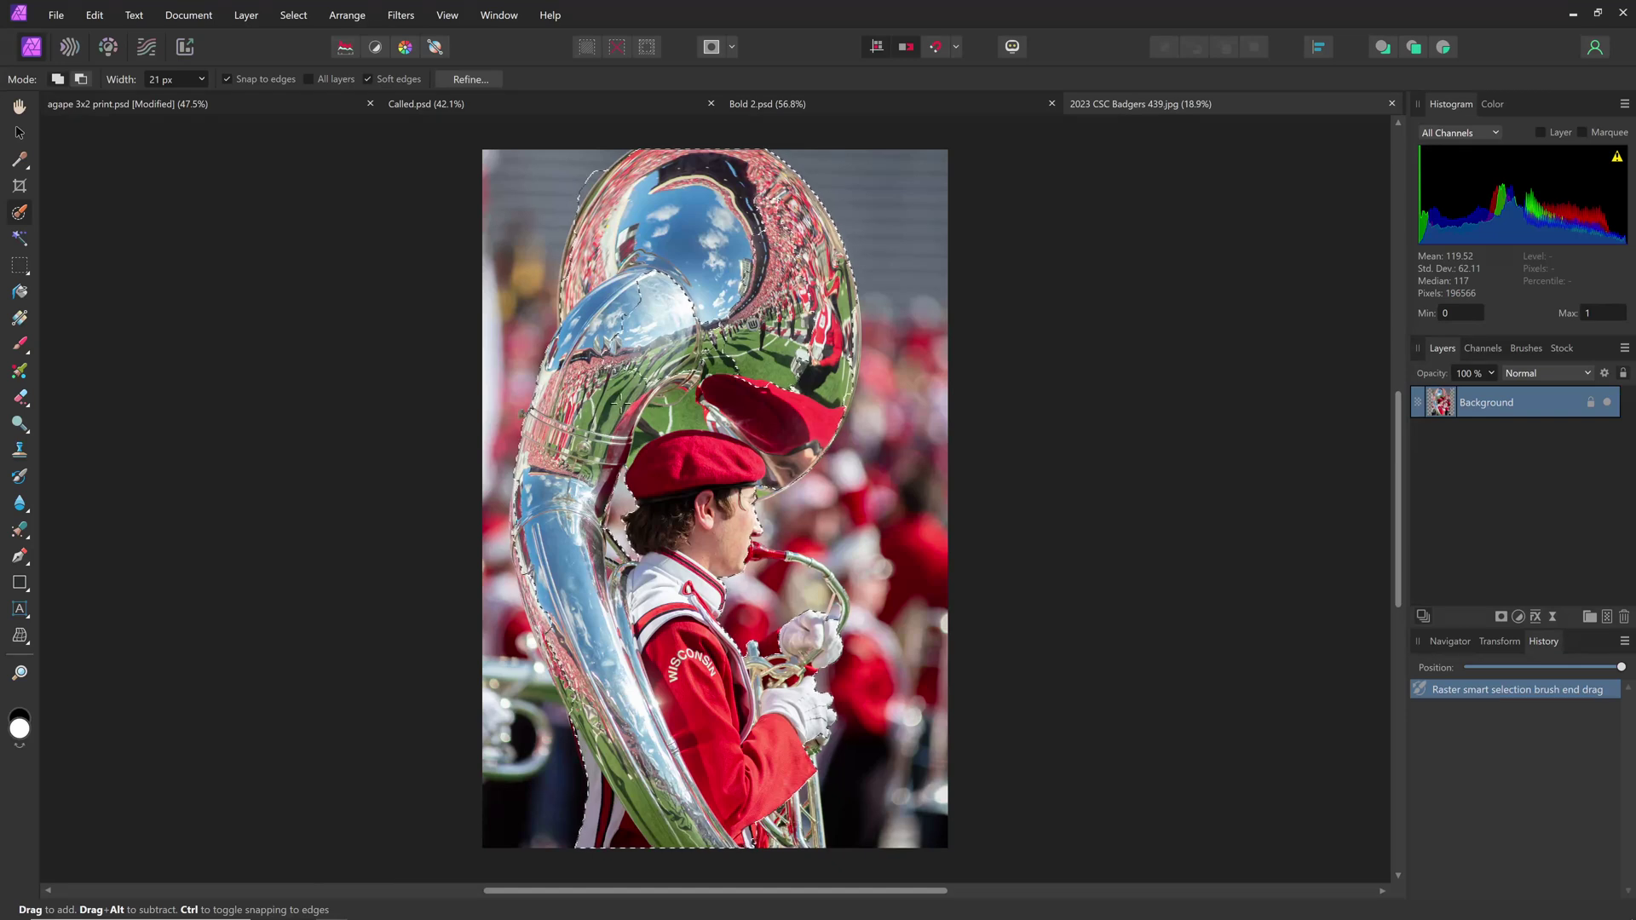
left_click_drag(656, 377, 622, 369)
left_click_drag(673, 281, 635, 376)
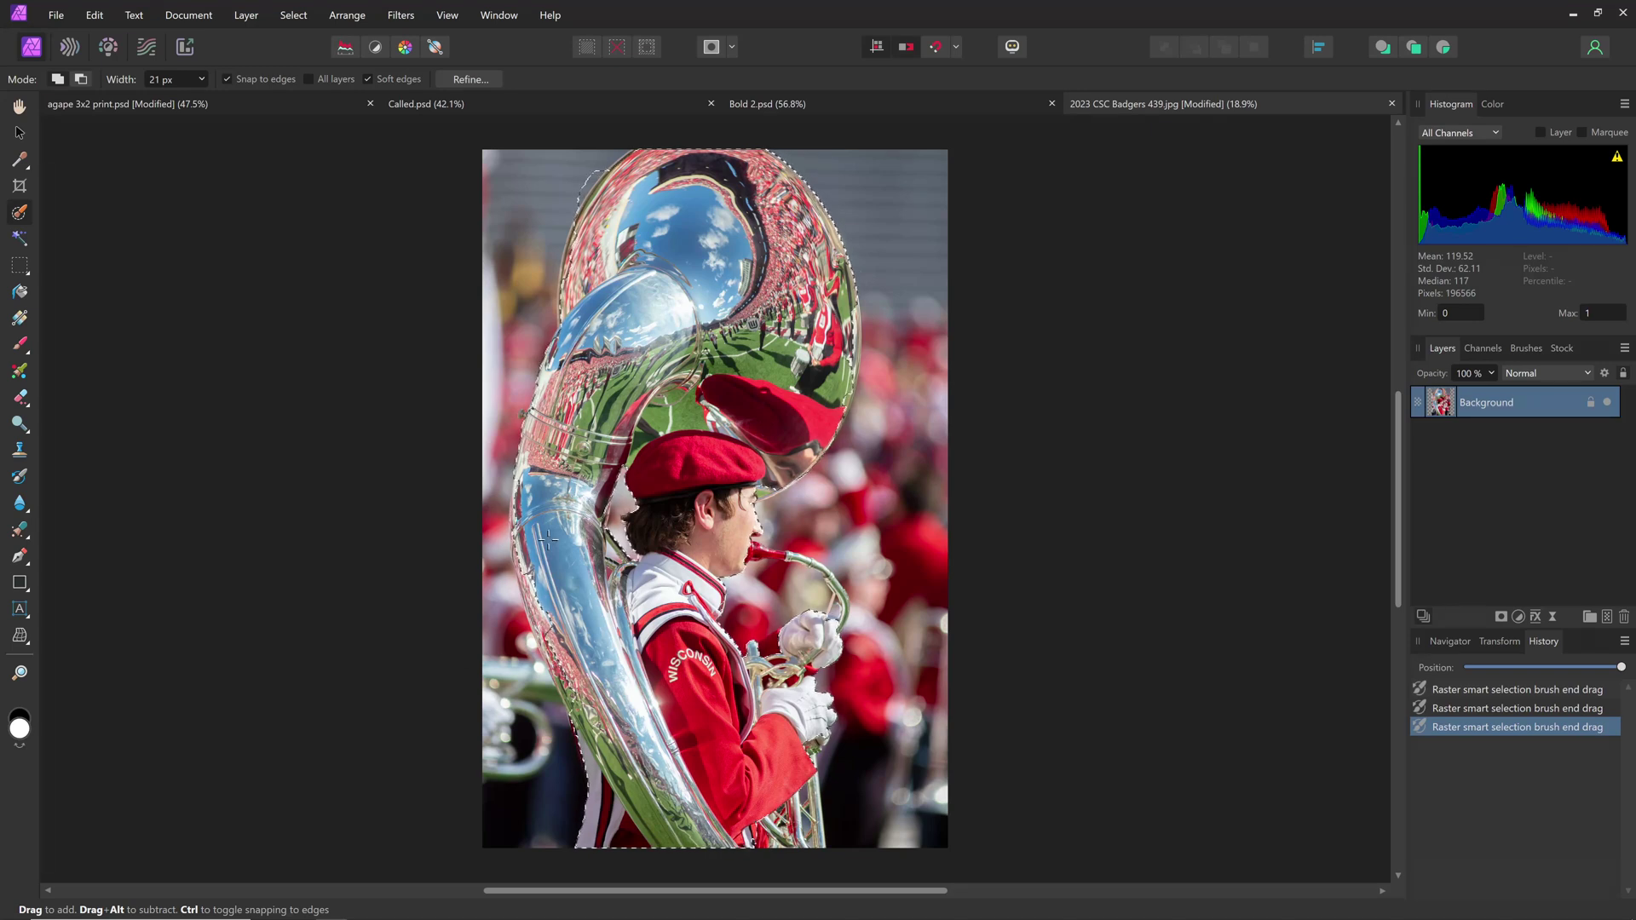
- Mask the layer to its selection and add a new Layer 1 above Blend
left_click(1501, 616)
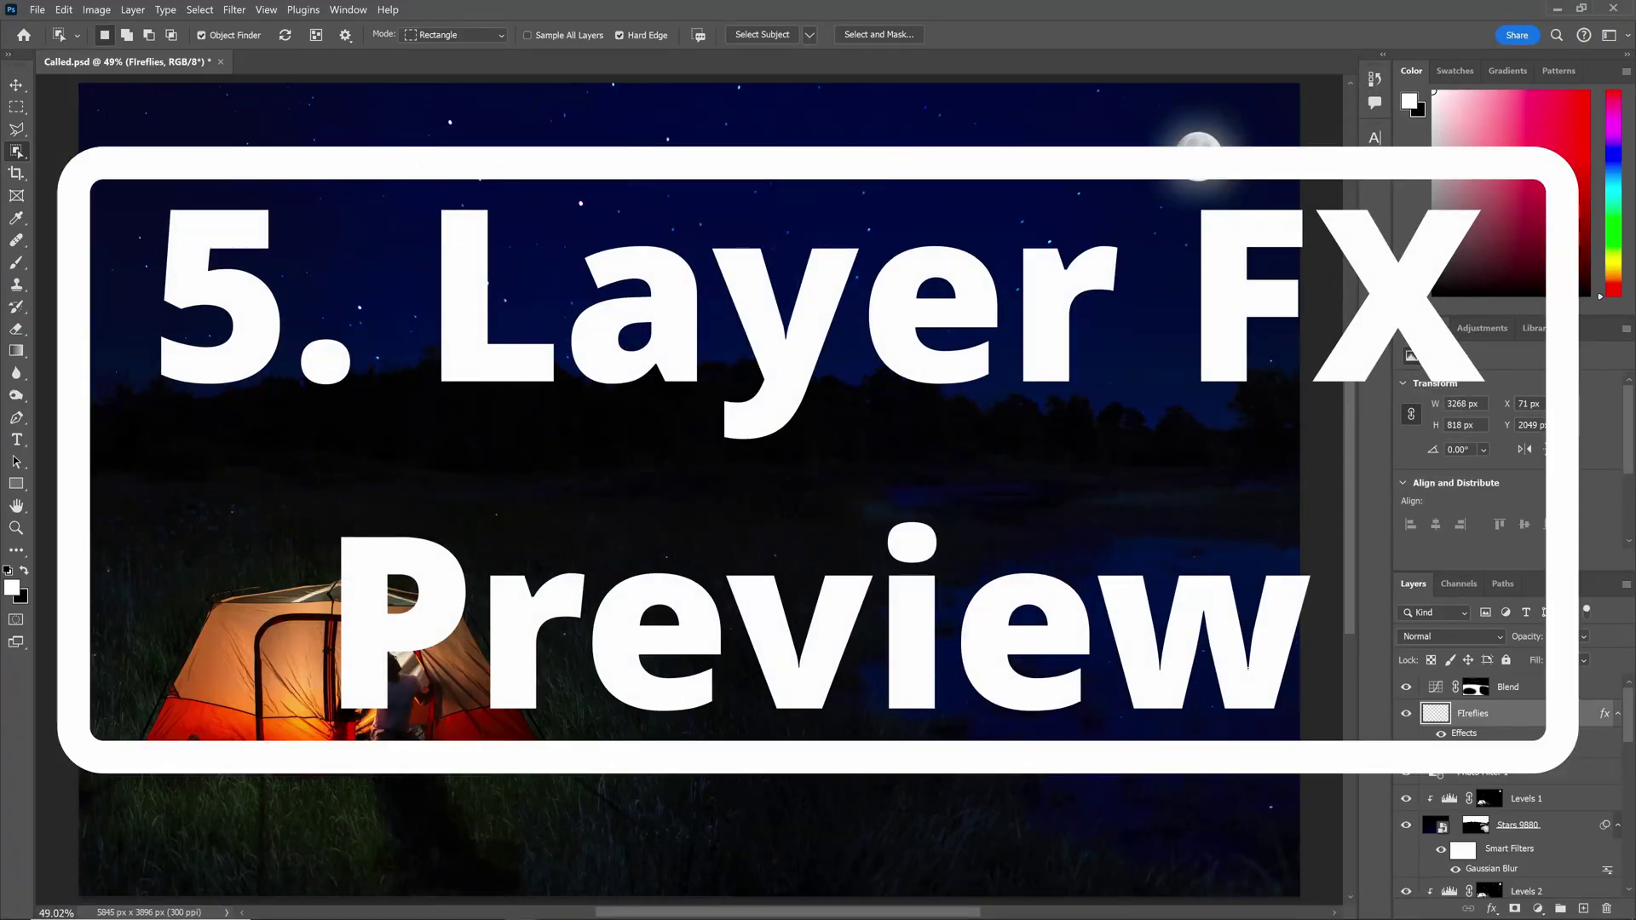
left_click(1493, 909)
left_click(1496, 912)
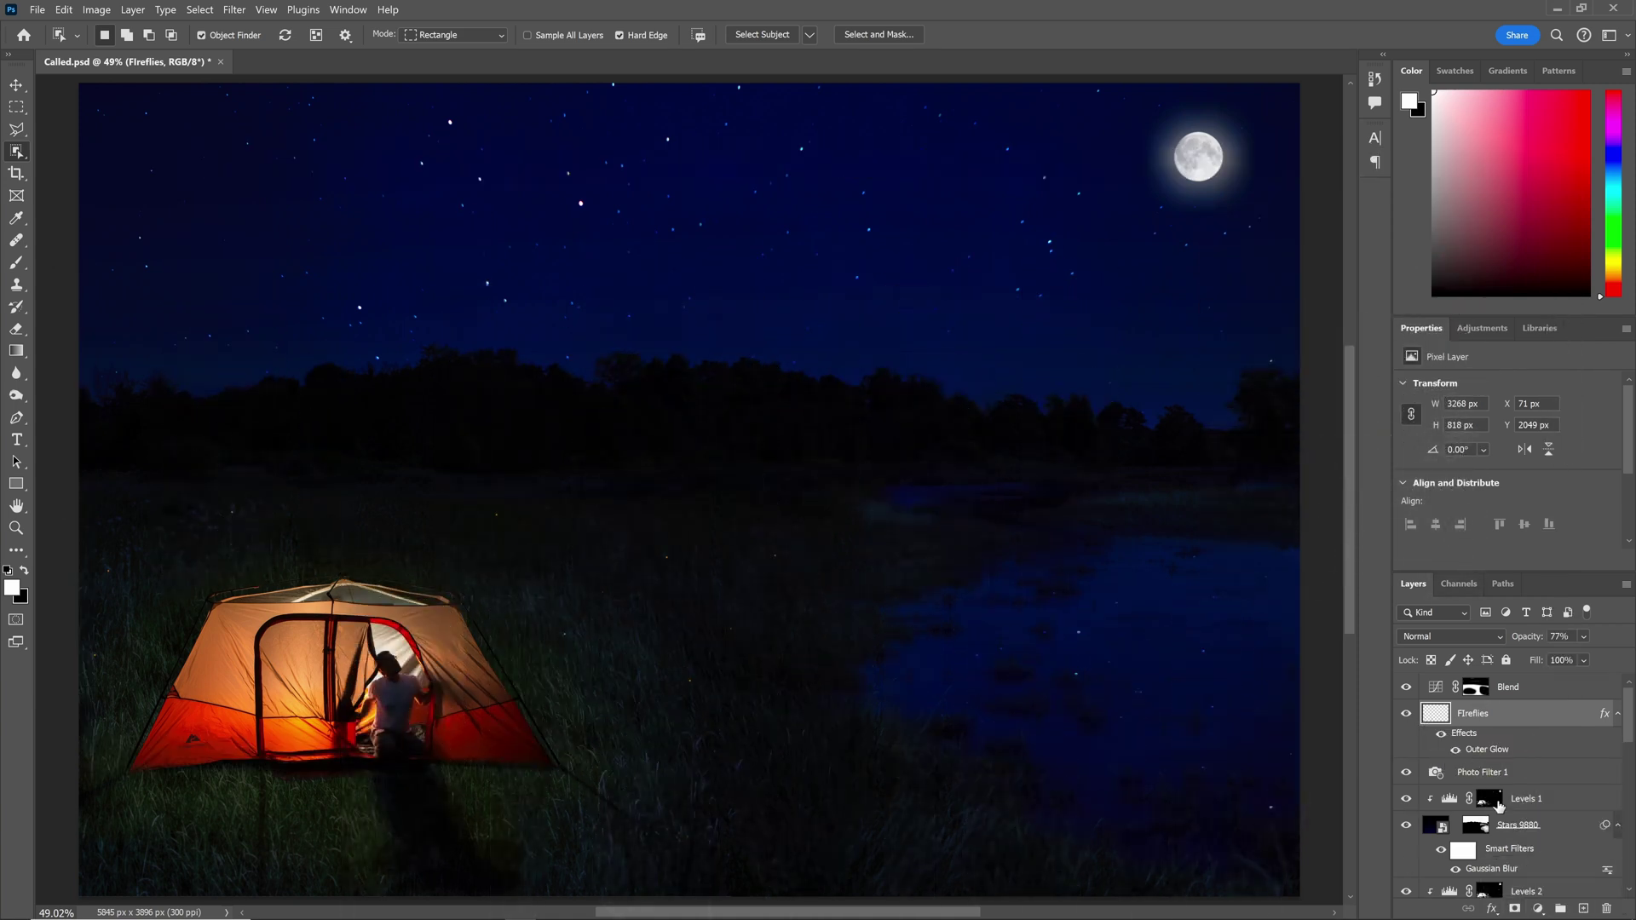
left_click(1584, 910)
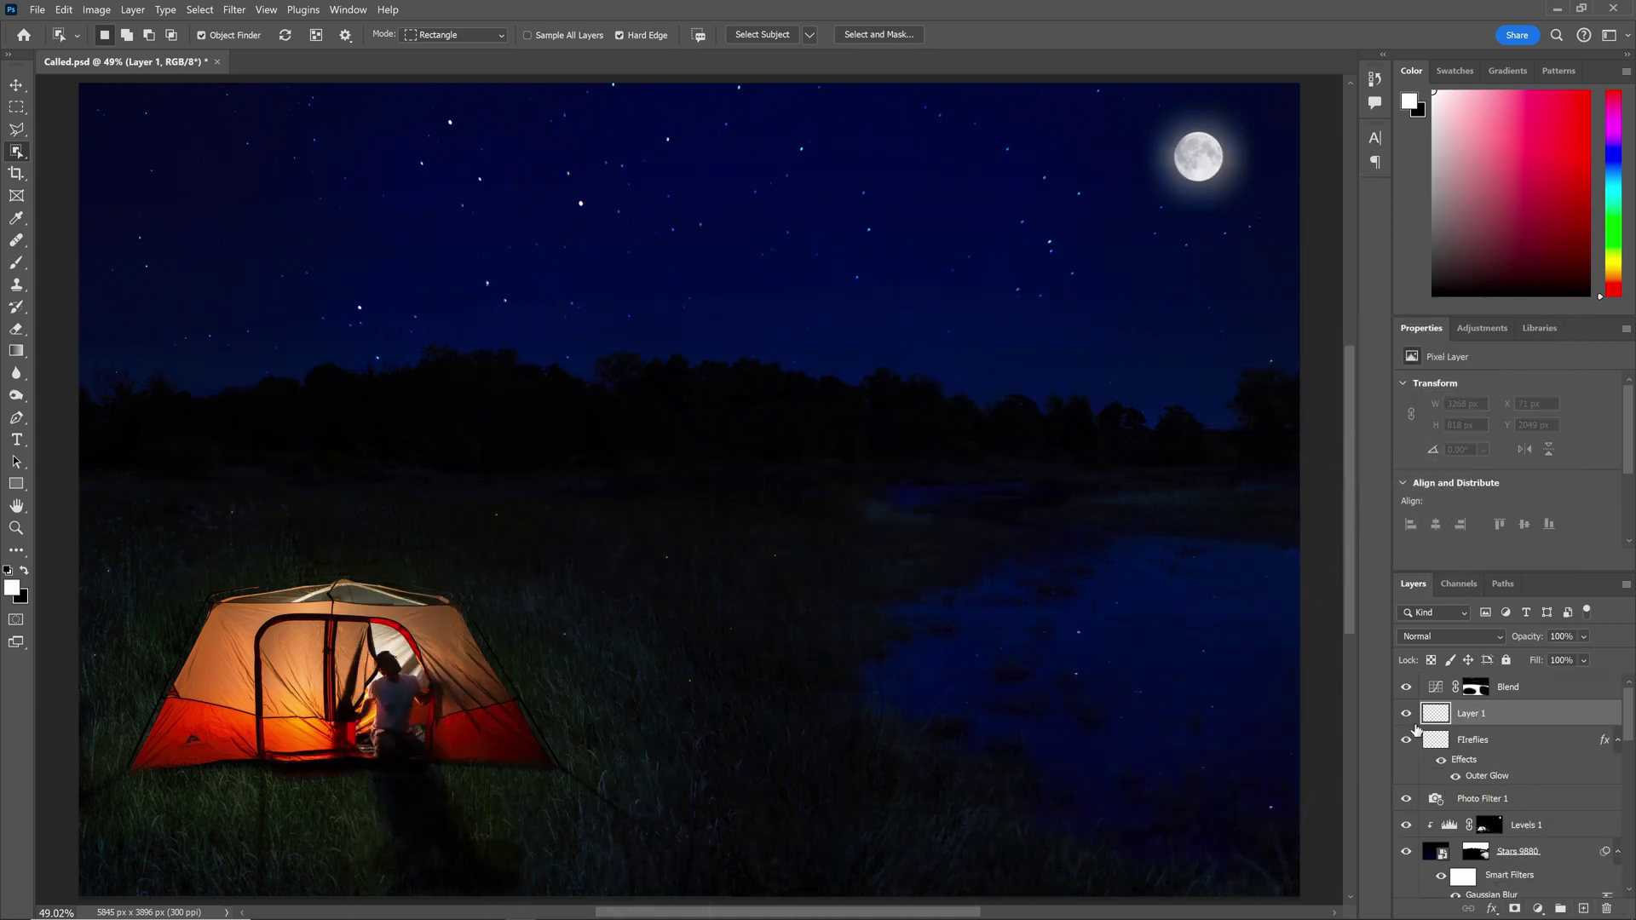
left_click_drag(1429, 720, 1442, 680)
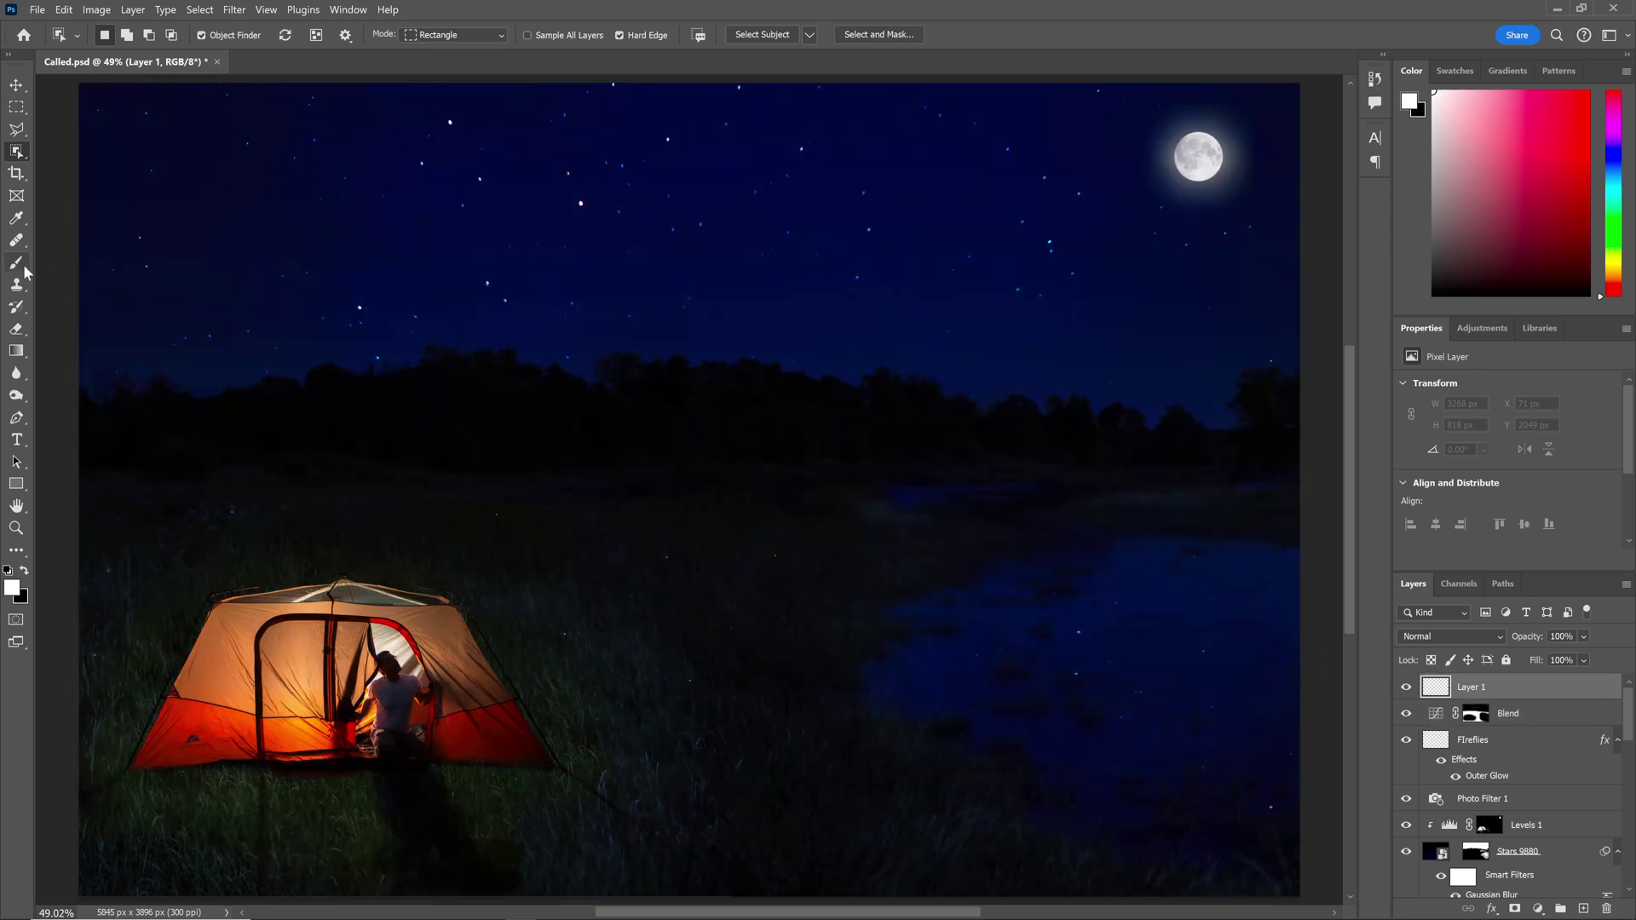
- Paint overlapping translucent grey circles at 38% opacity over the trees and sky
left_click(17, 263)
left_click_drag(536, 357, 502, 512)
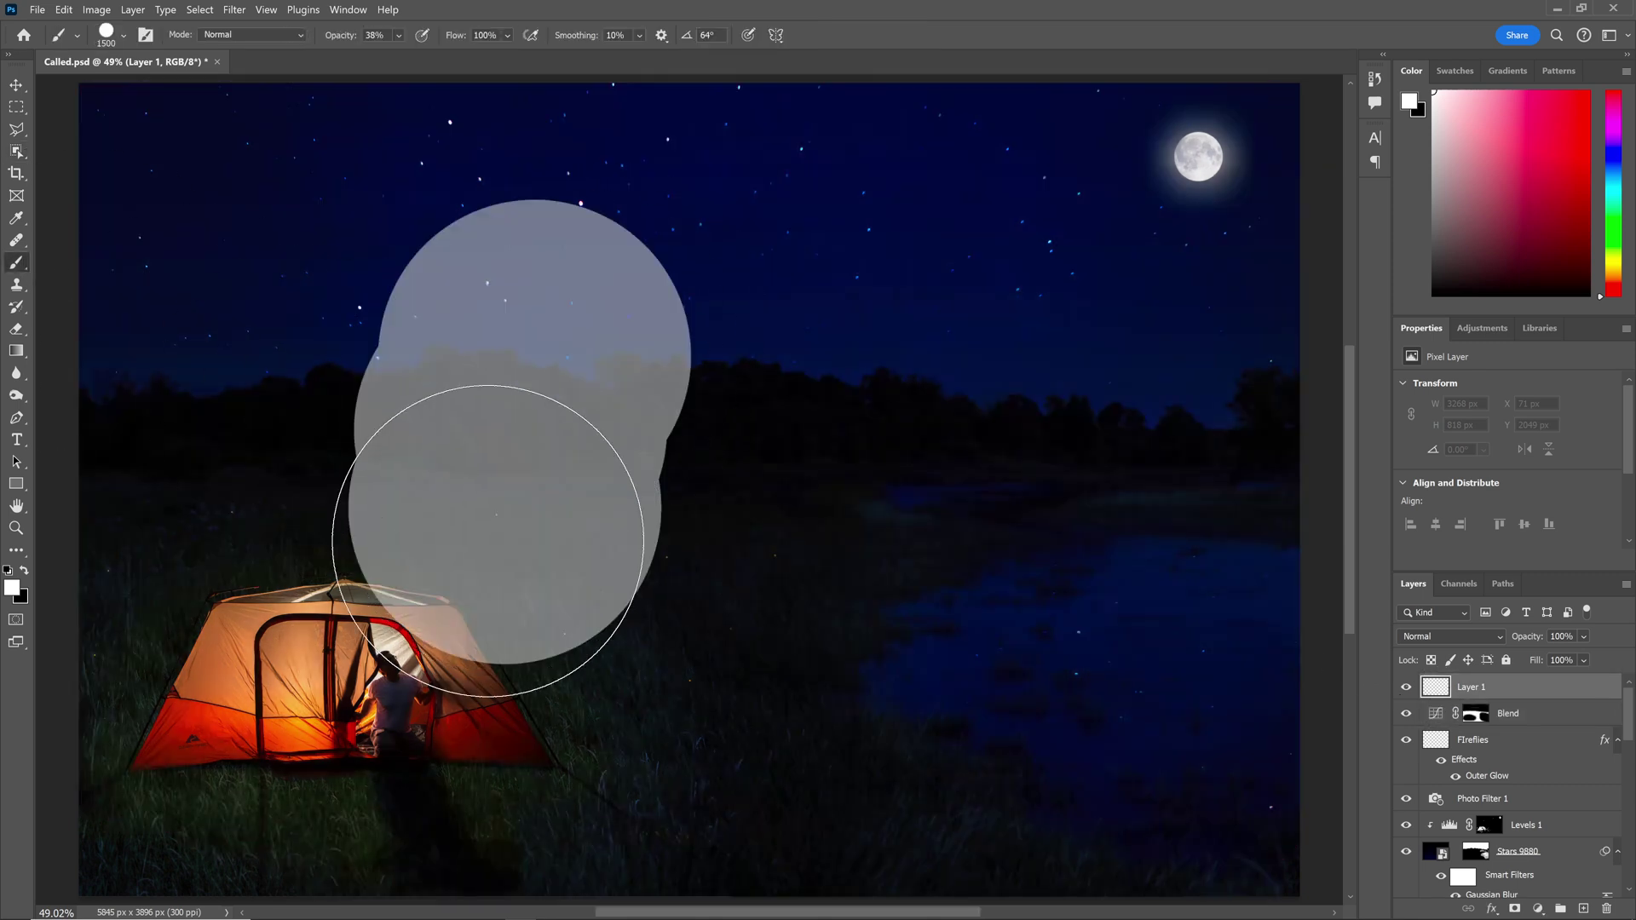
left_click_drag(821, 364, 903, 418)
left_click(657, 375)
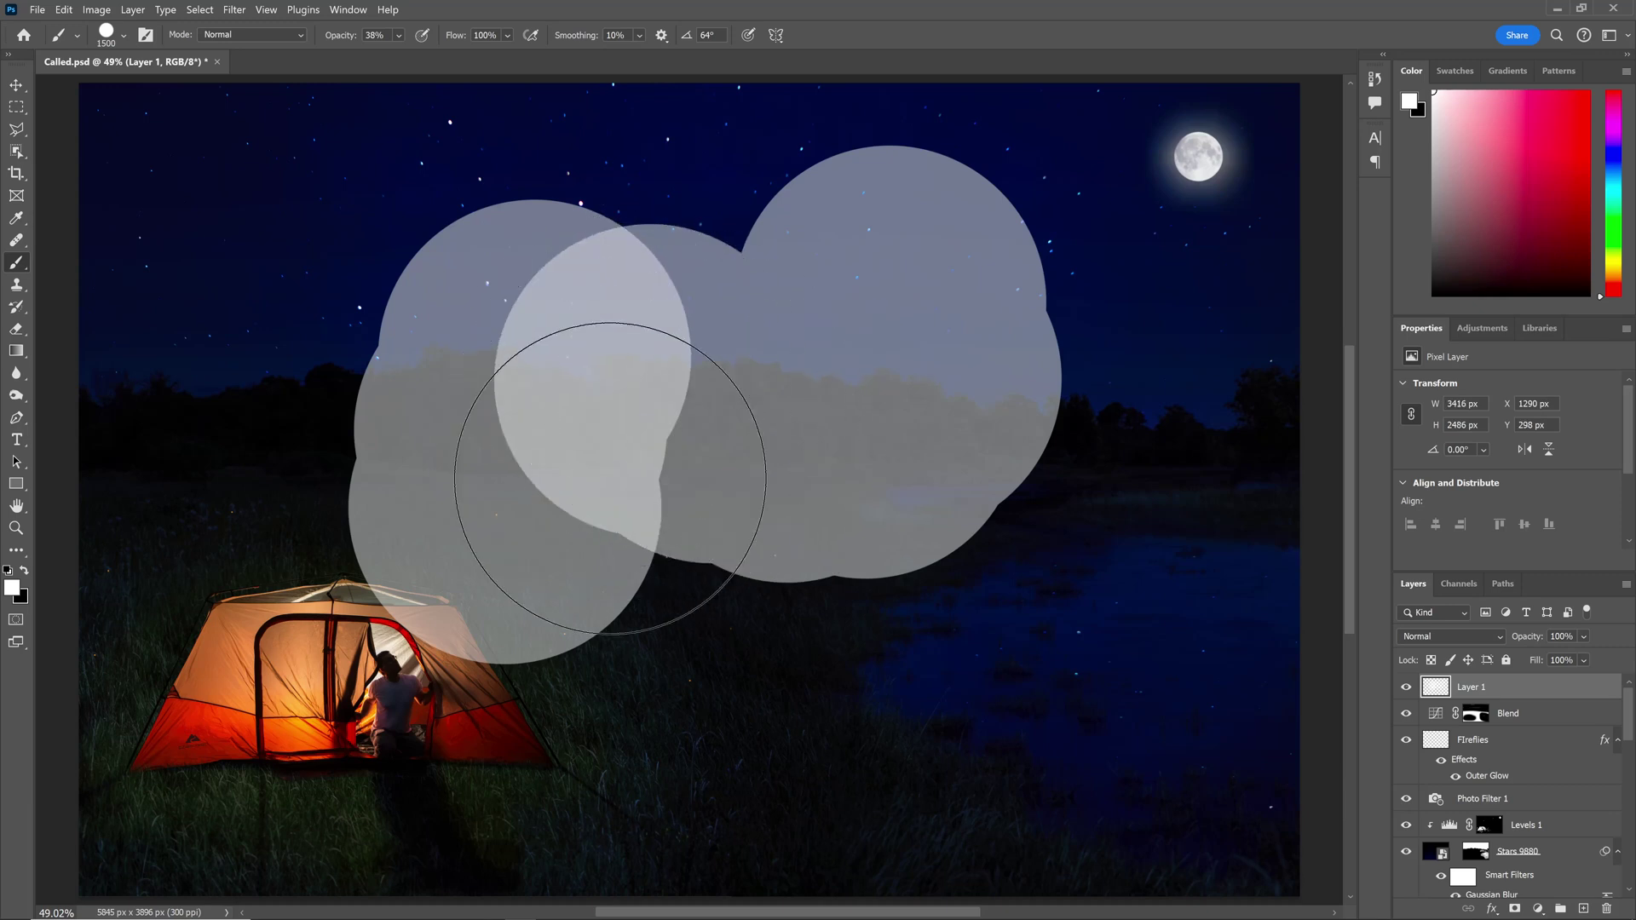
left_click(609, 479)
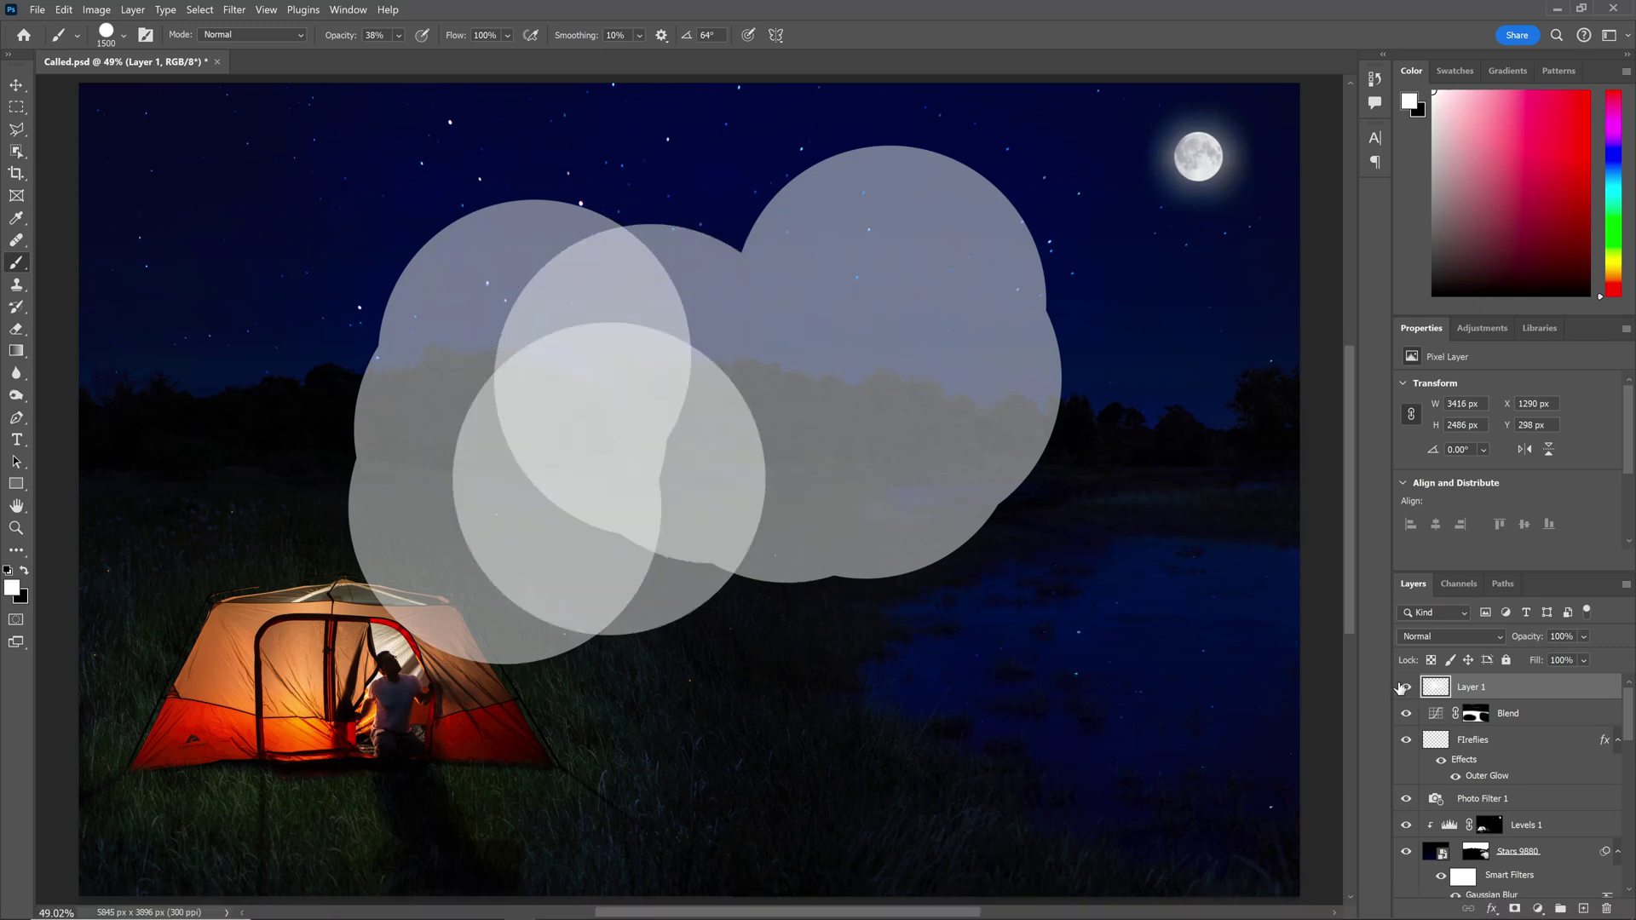
left_click(1407, 687)
left_click(1407, 687)
- Apply Bevel & Emboss to Layer 1 and lower its Depth to 761%
left_click(1492, 909)
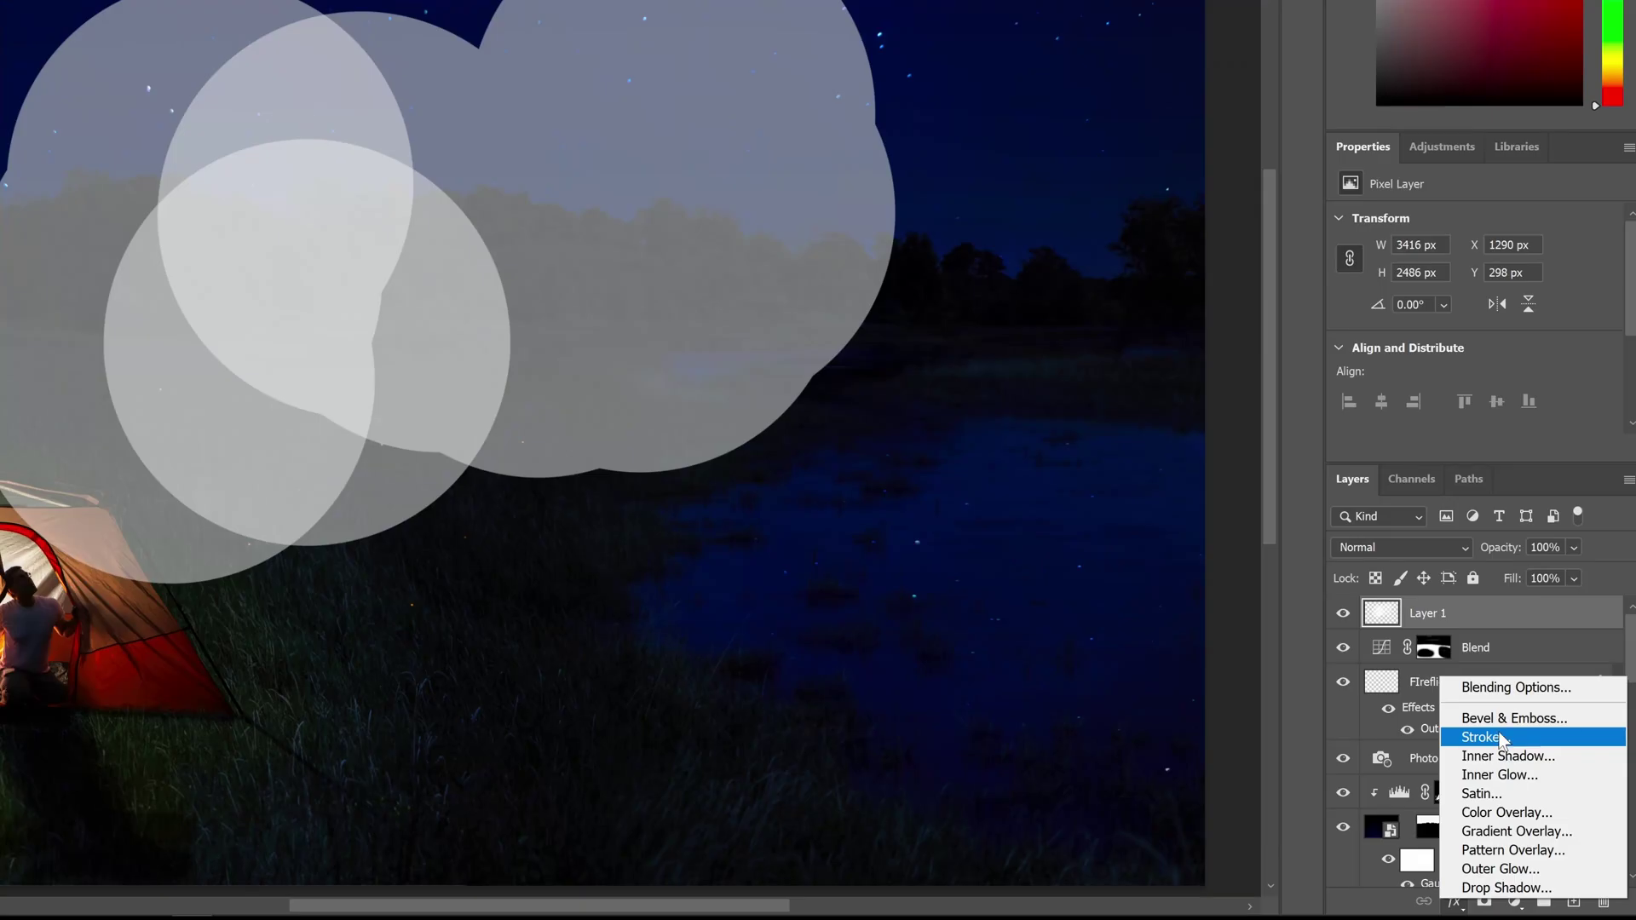
left_click(1530, 768)
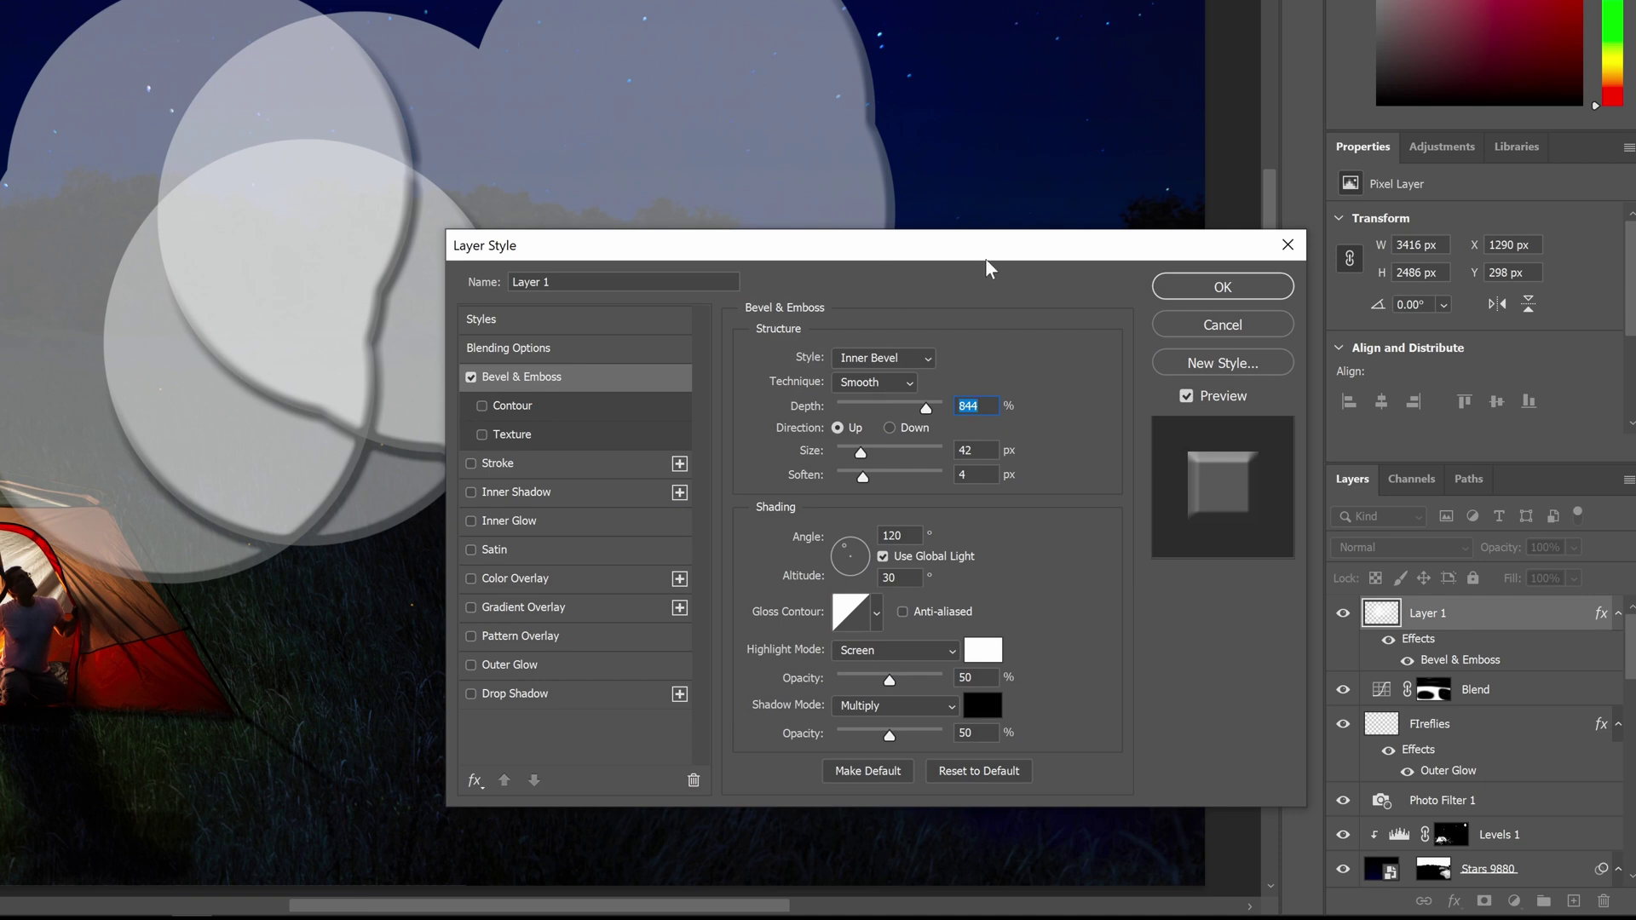
left_click_drag(985, 259, 1298, 284)
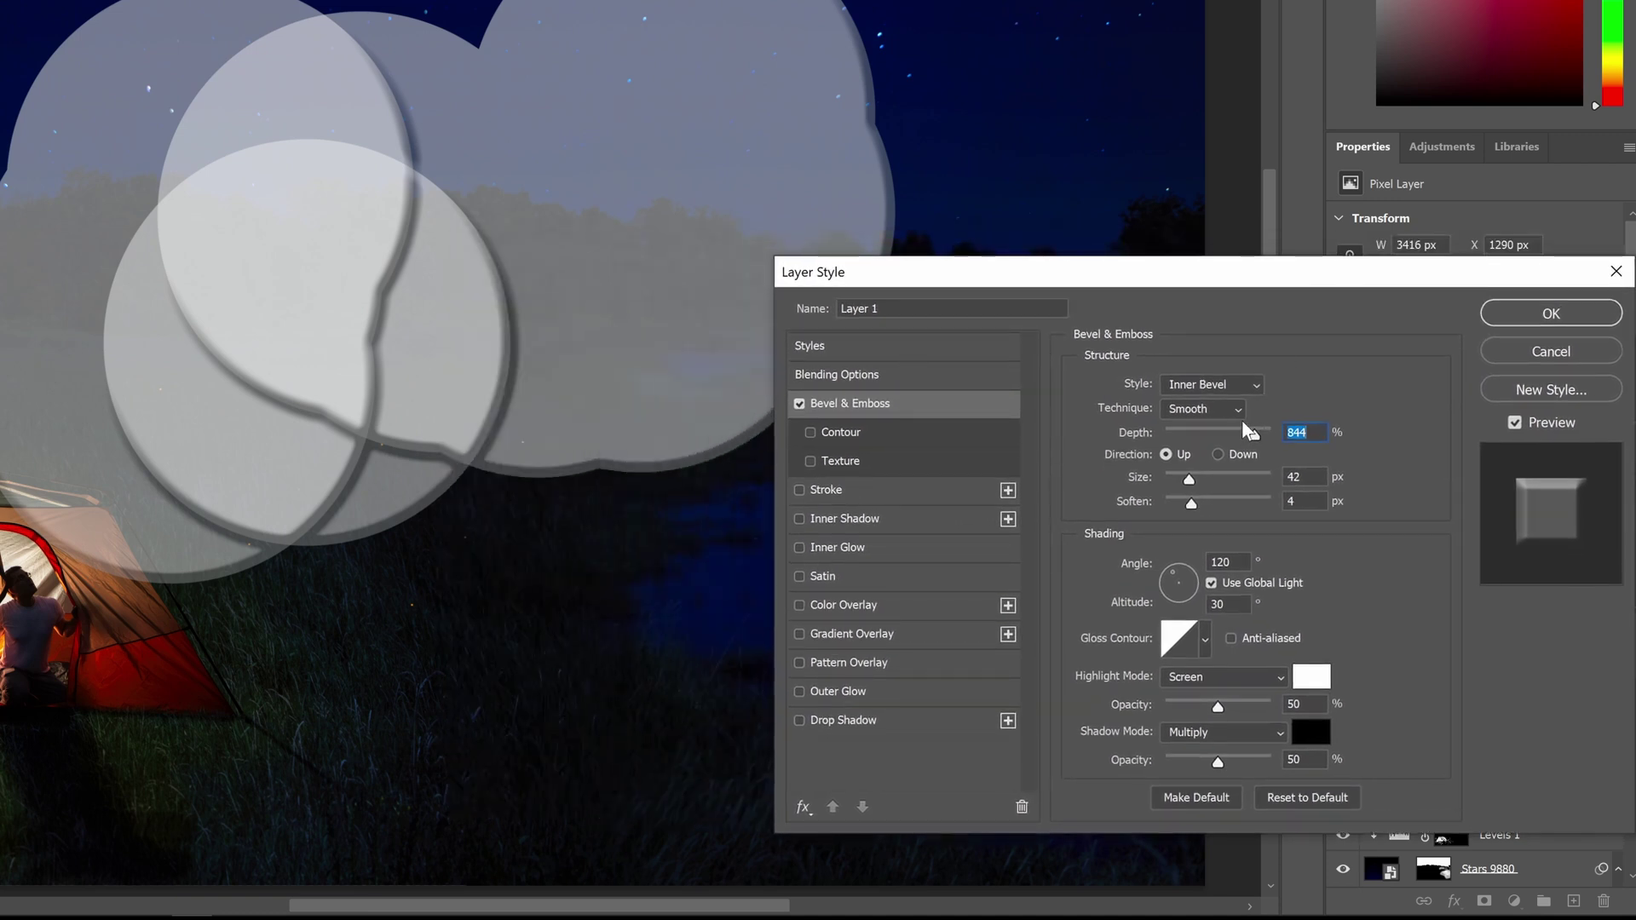
mouse_move(1219, 431)
left_mouse_down()
mouse_move(1164, 422)
mouse_move(1247, 435)
left_mouse_up()
- Toggle Preview and the Bevel & Emboss checkbox to compare, leaving the bevel off
left_click(1519, 423)
left_click(1519, 422)
left_click(1519, 423)
left_click(1519, 423)
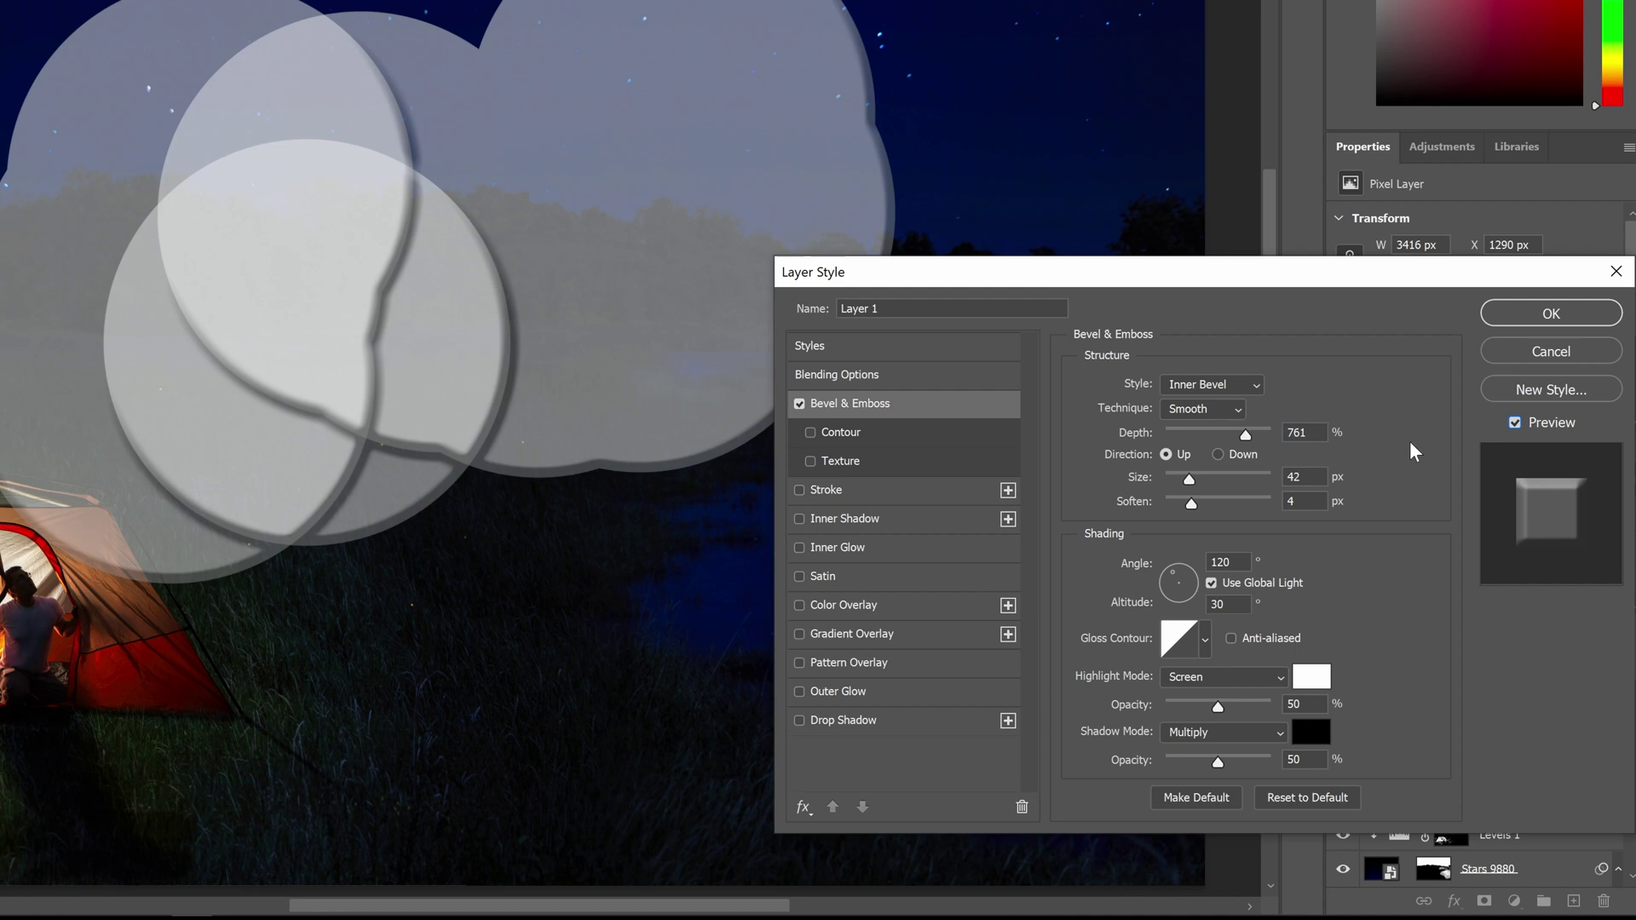
left_click(795, 399)
left_click(795, 400)
- Re-enable Bevel & Emboss and add a 120 px Stroke, Inner Shadow and Inner Glow
left_click(797, 402)
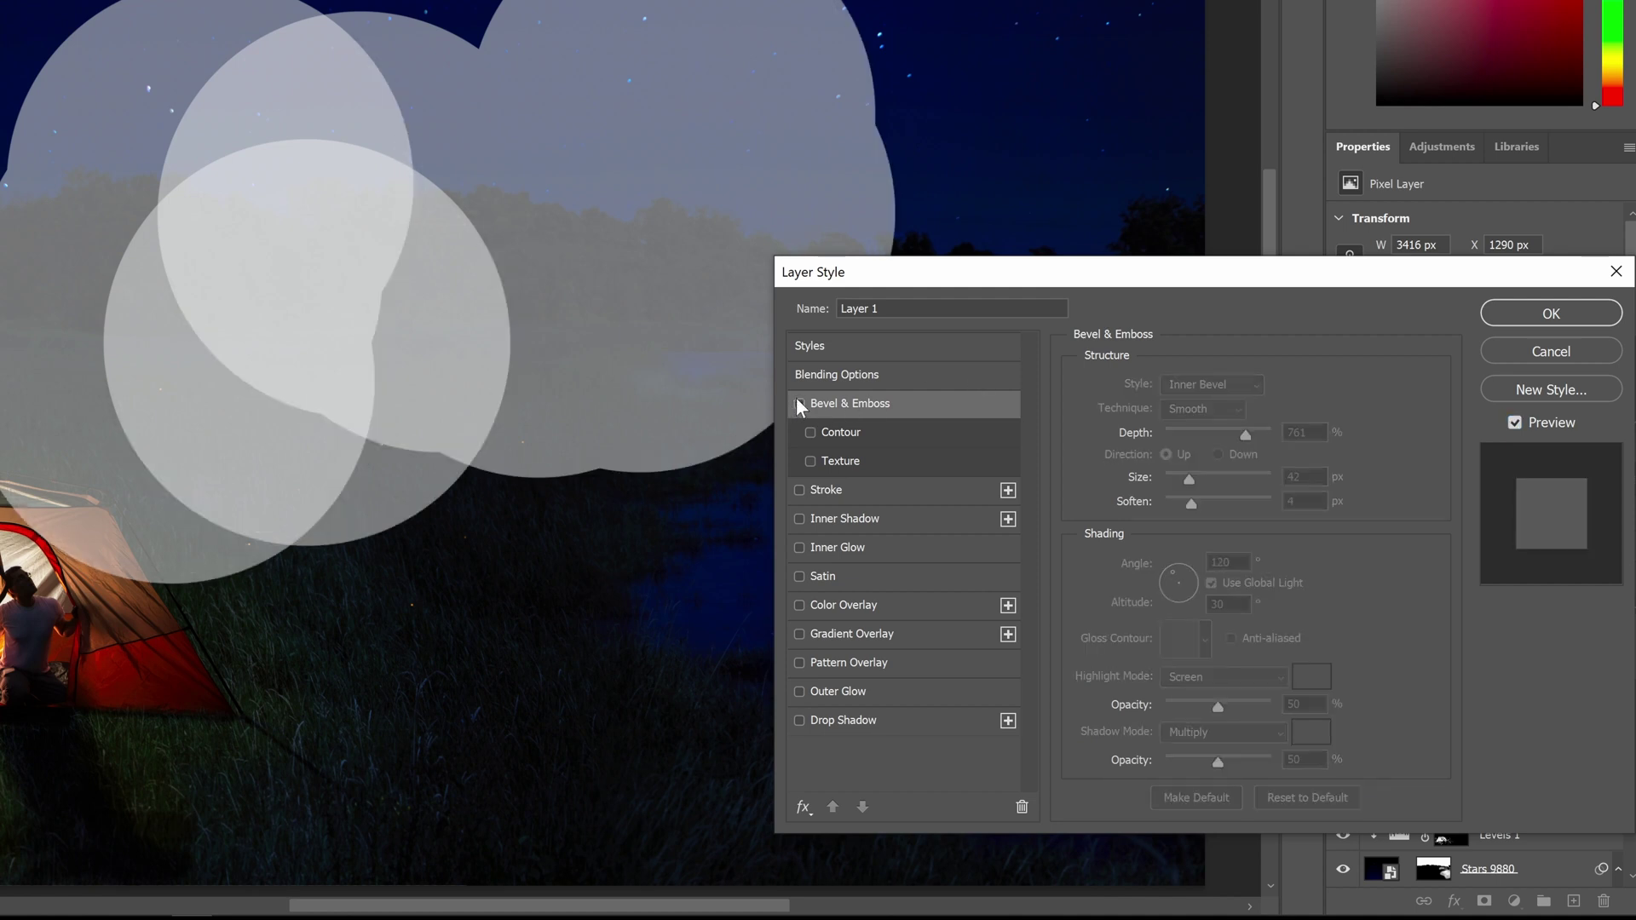
left_click(797, 402)
left_click(1514, 423)
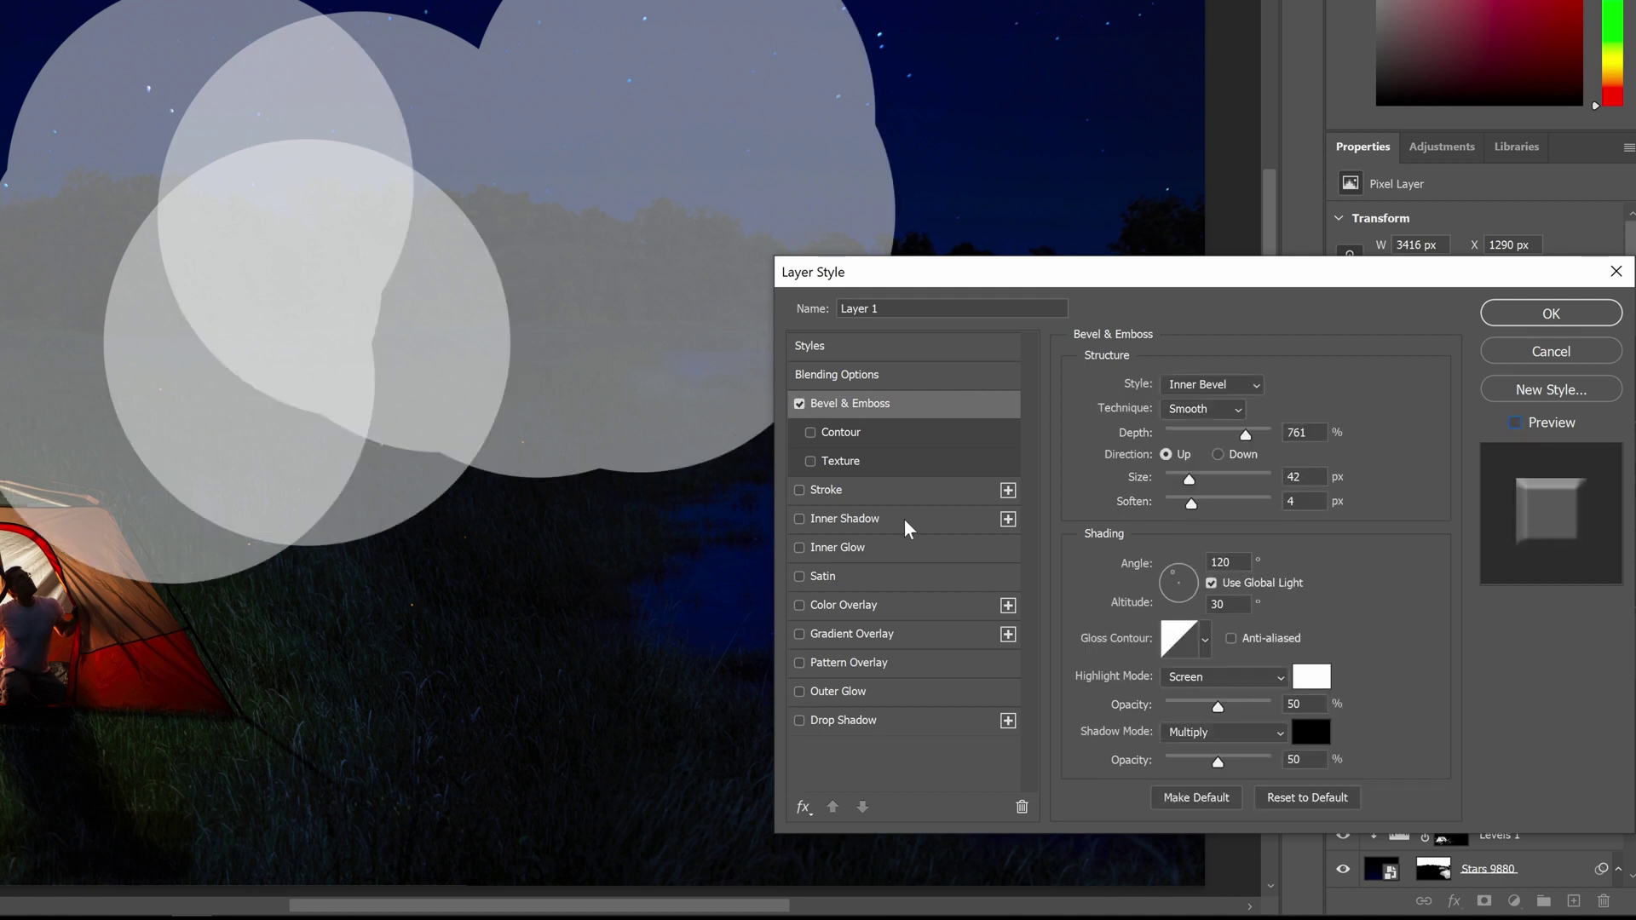
left_click(820, 492)
left_click(800, 520)
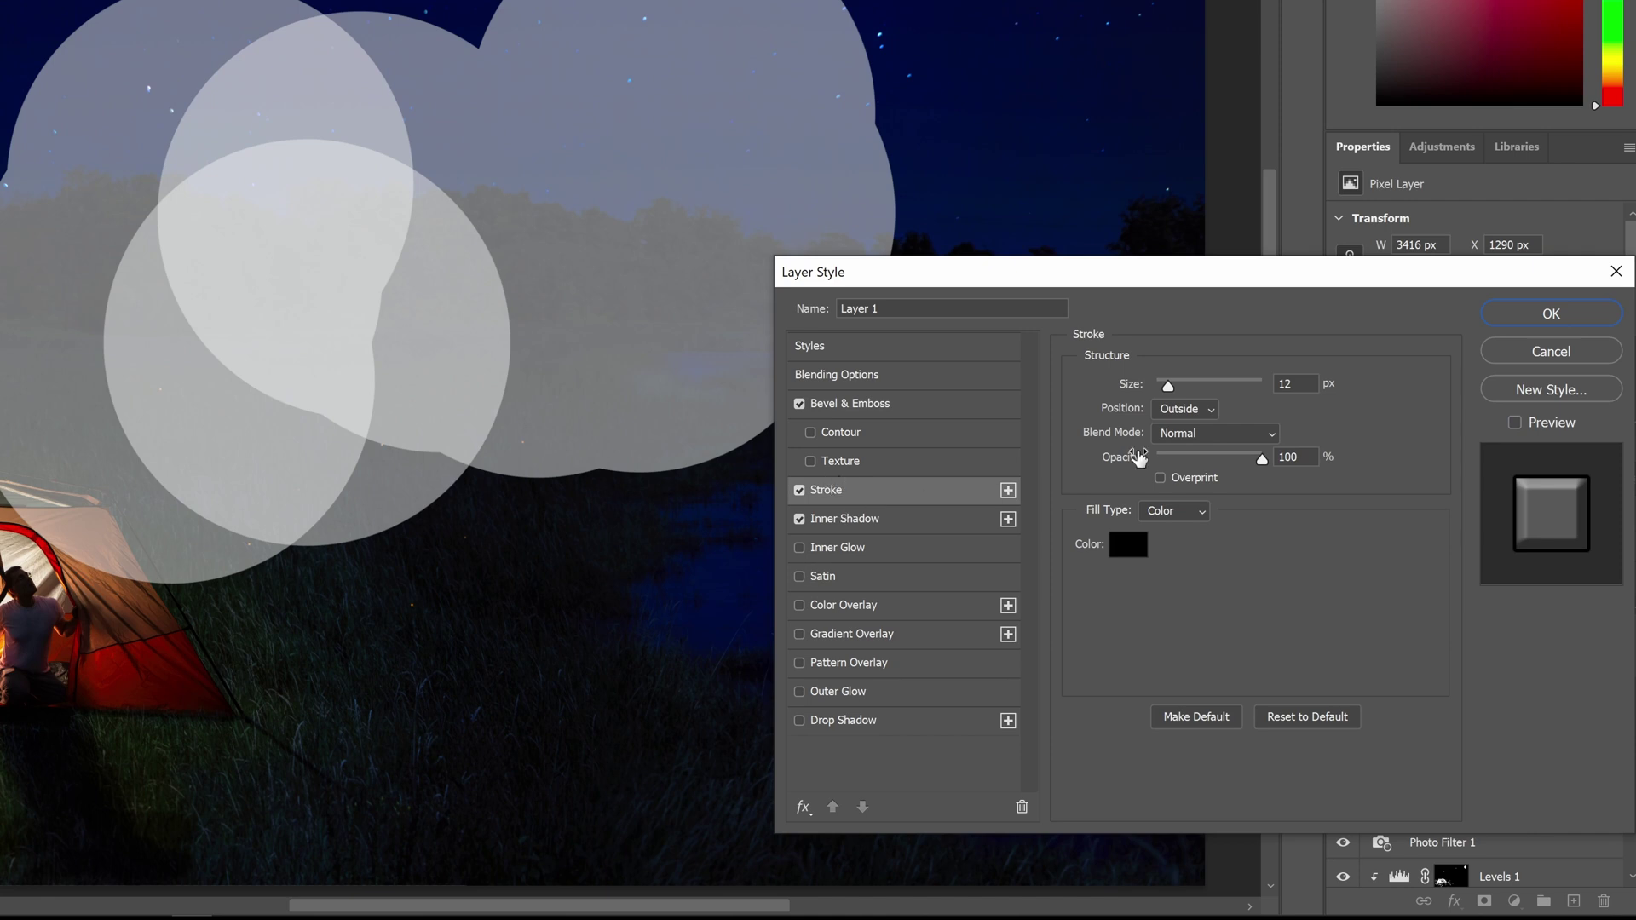
left_click(1209, 381)
left_click(841, 550)
left_click(837, 519)
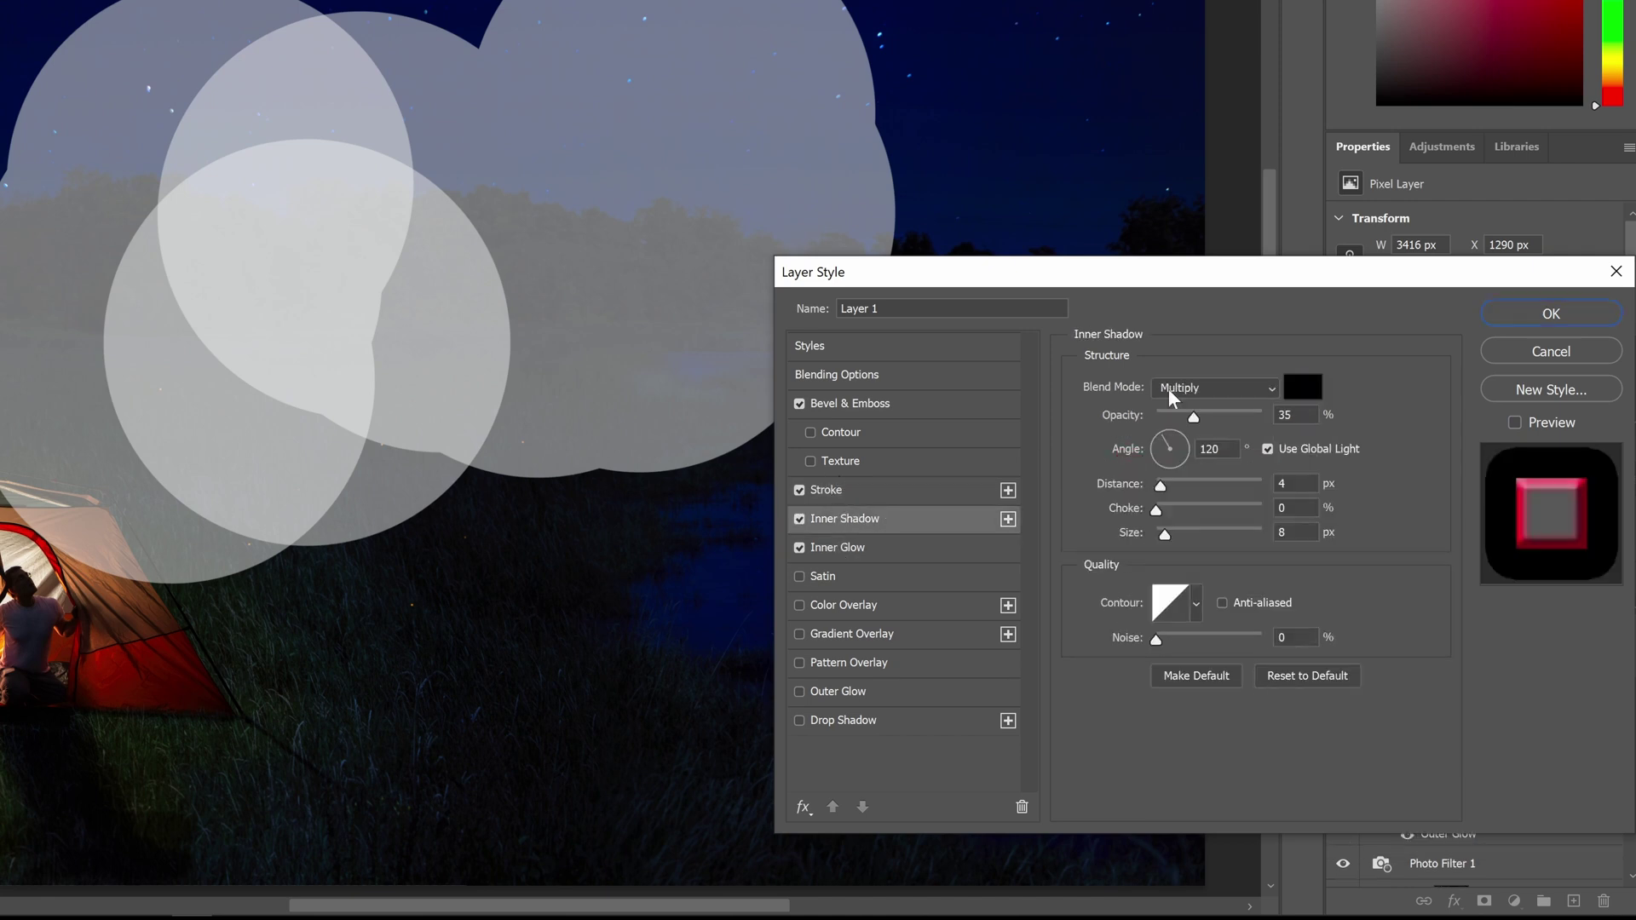
- Set Inner Shadow to Normal, 76% opacity, 40 px distance, 18% choke, 62 px size
left_click(1237, 411)
left_click(1241, 394)
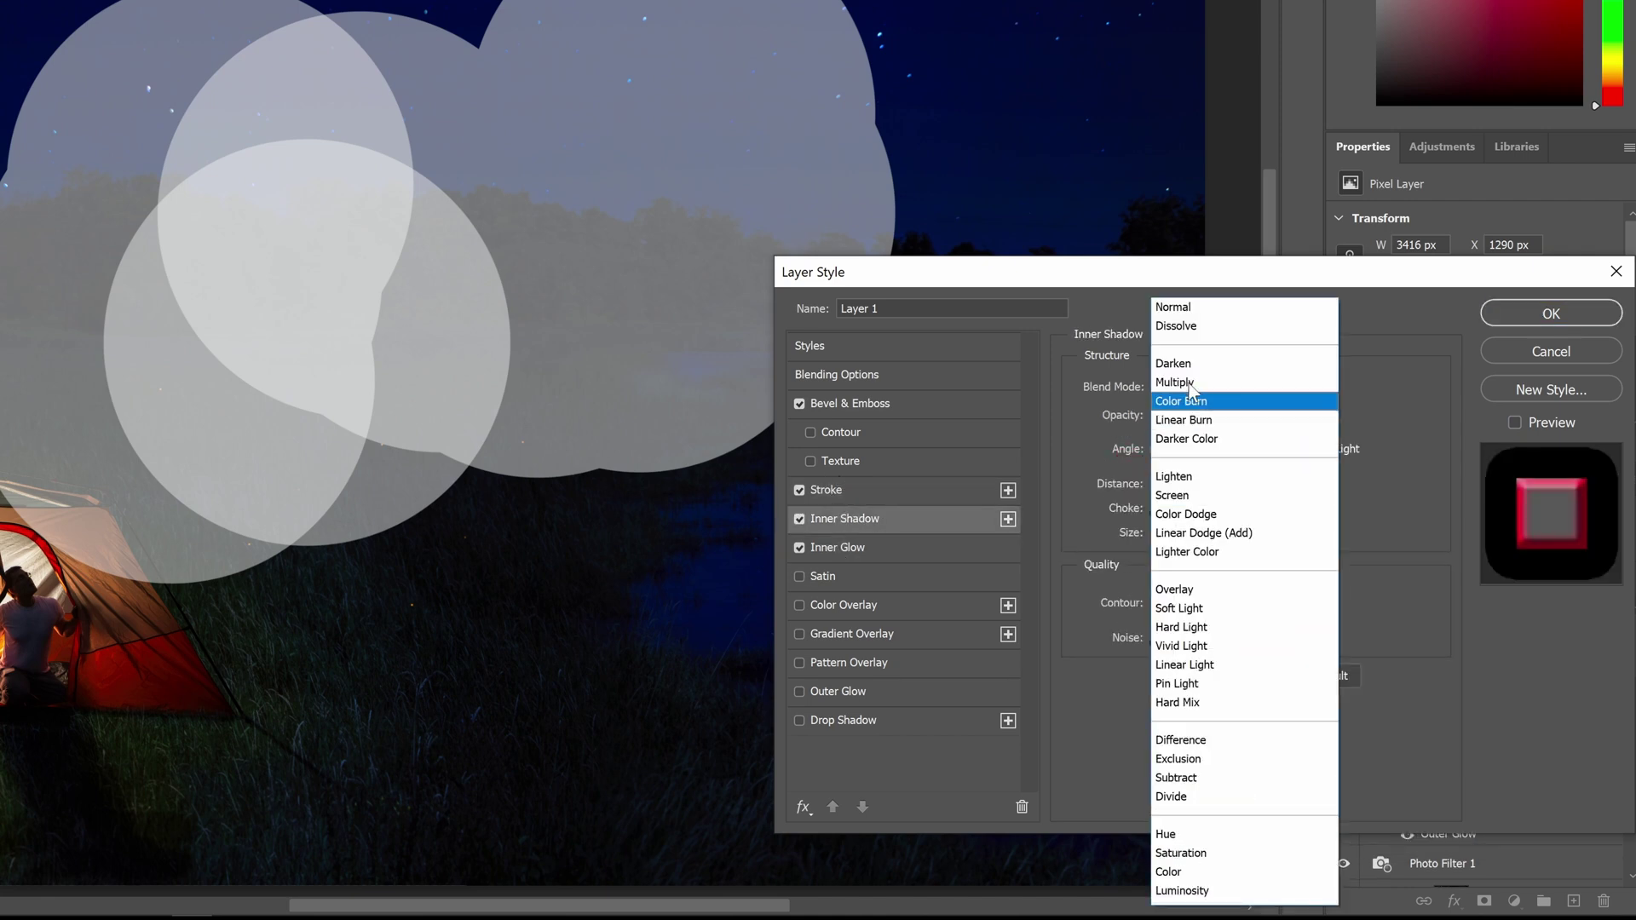
left_click(1176, 307)
left_click(1200, 482)
left_click(1174, 506)
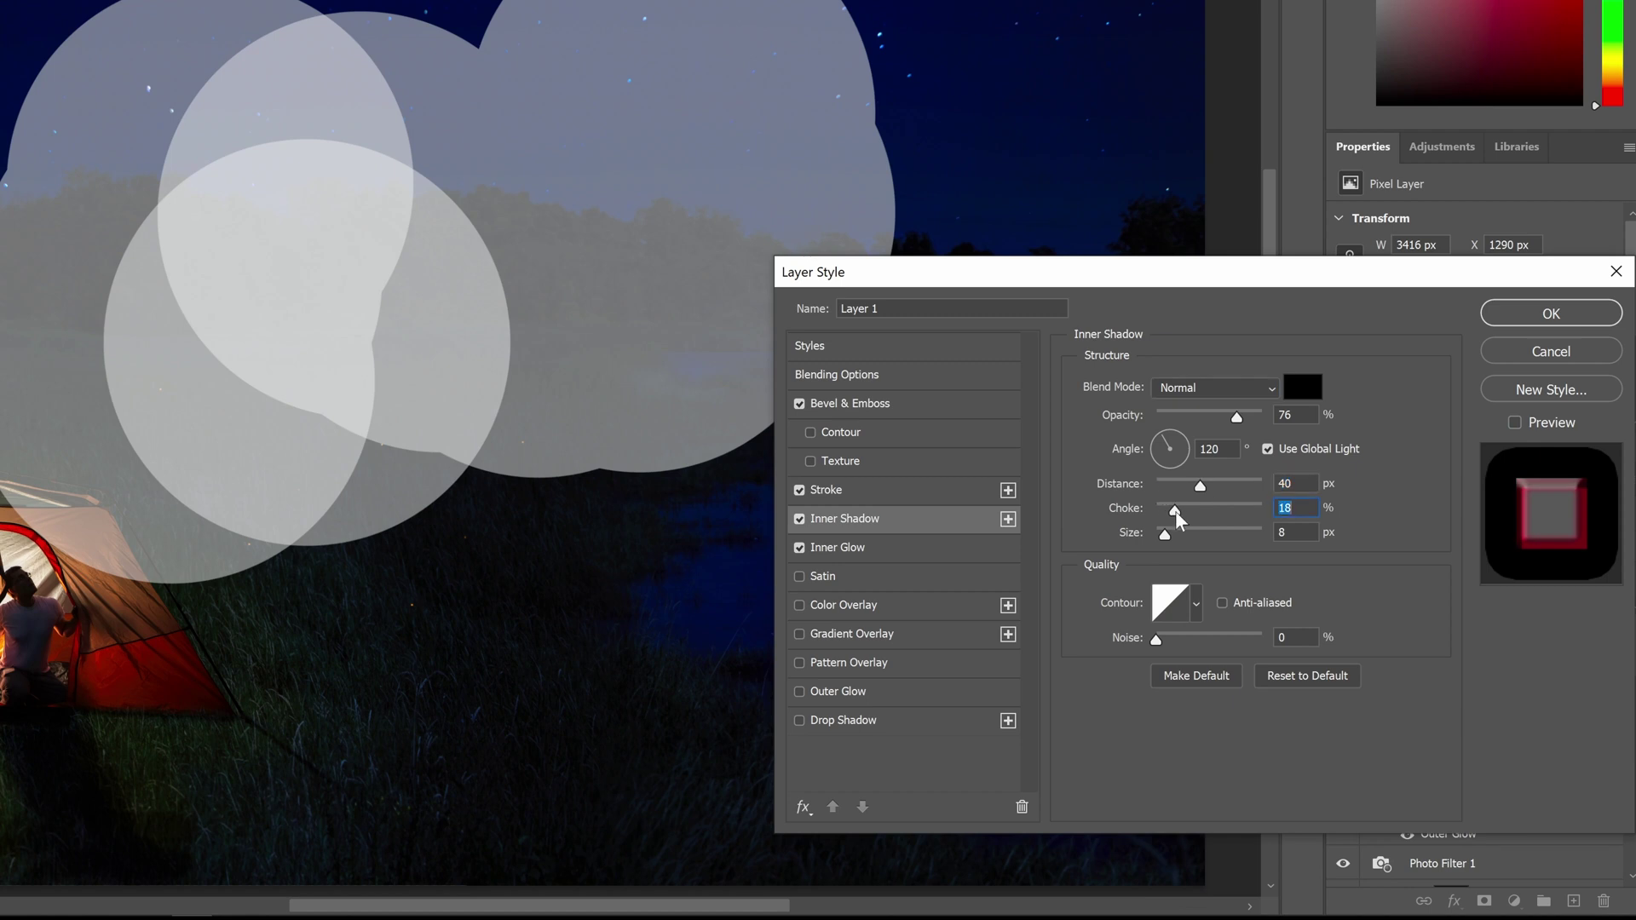
left_click(1188, 532)
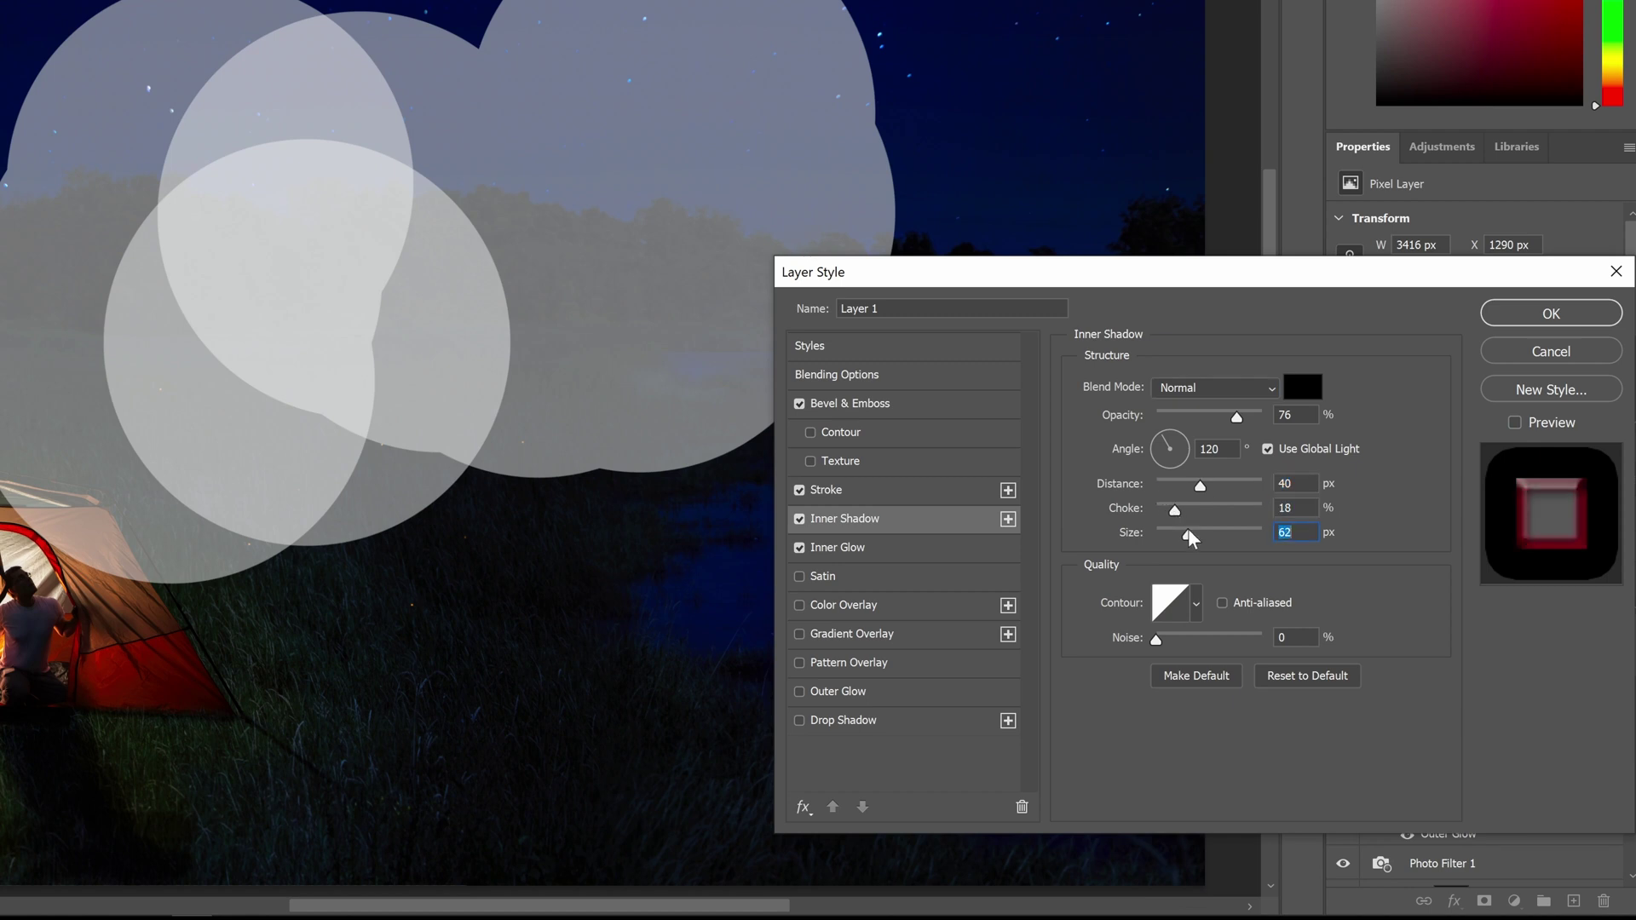
- Toggle Preview to compare the styled deep-red circles, then remove the Stroke
left_click(1534, 423)
left_click(1534, 423)
left_click(1534, 423)
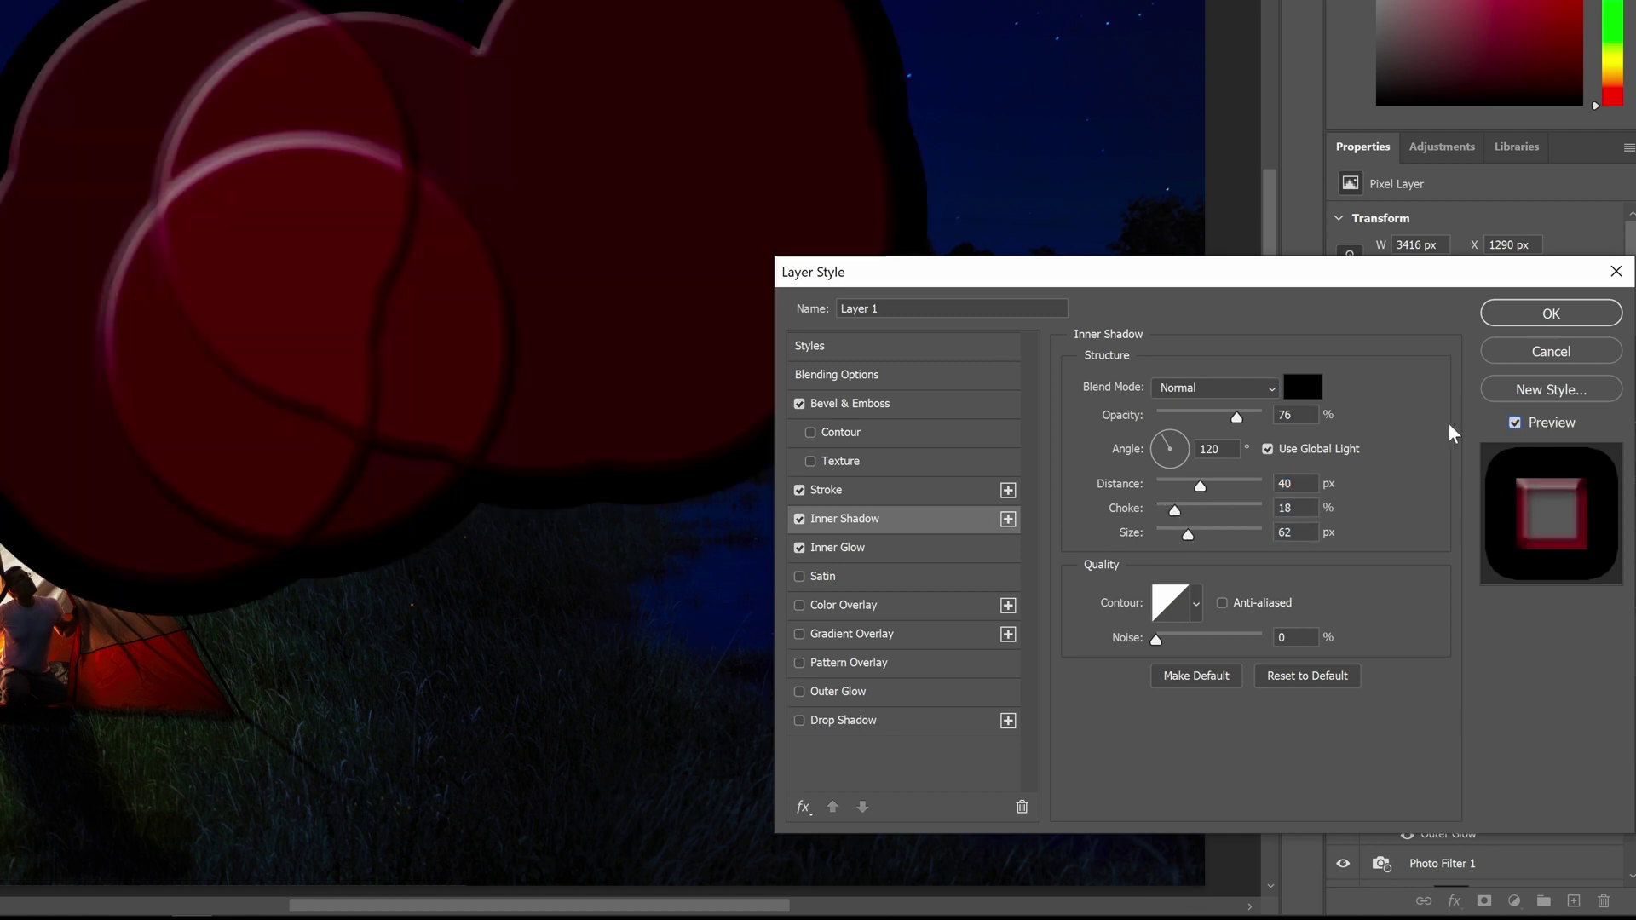
left_click(1514, 424)
left_click(1514, 423)
left_click(799, 491)
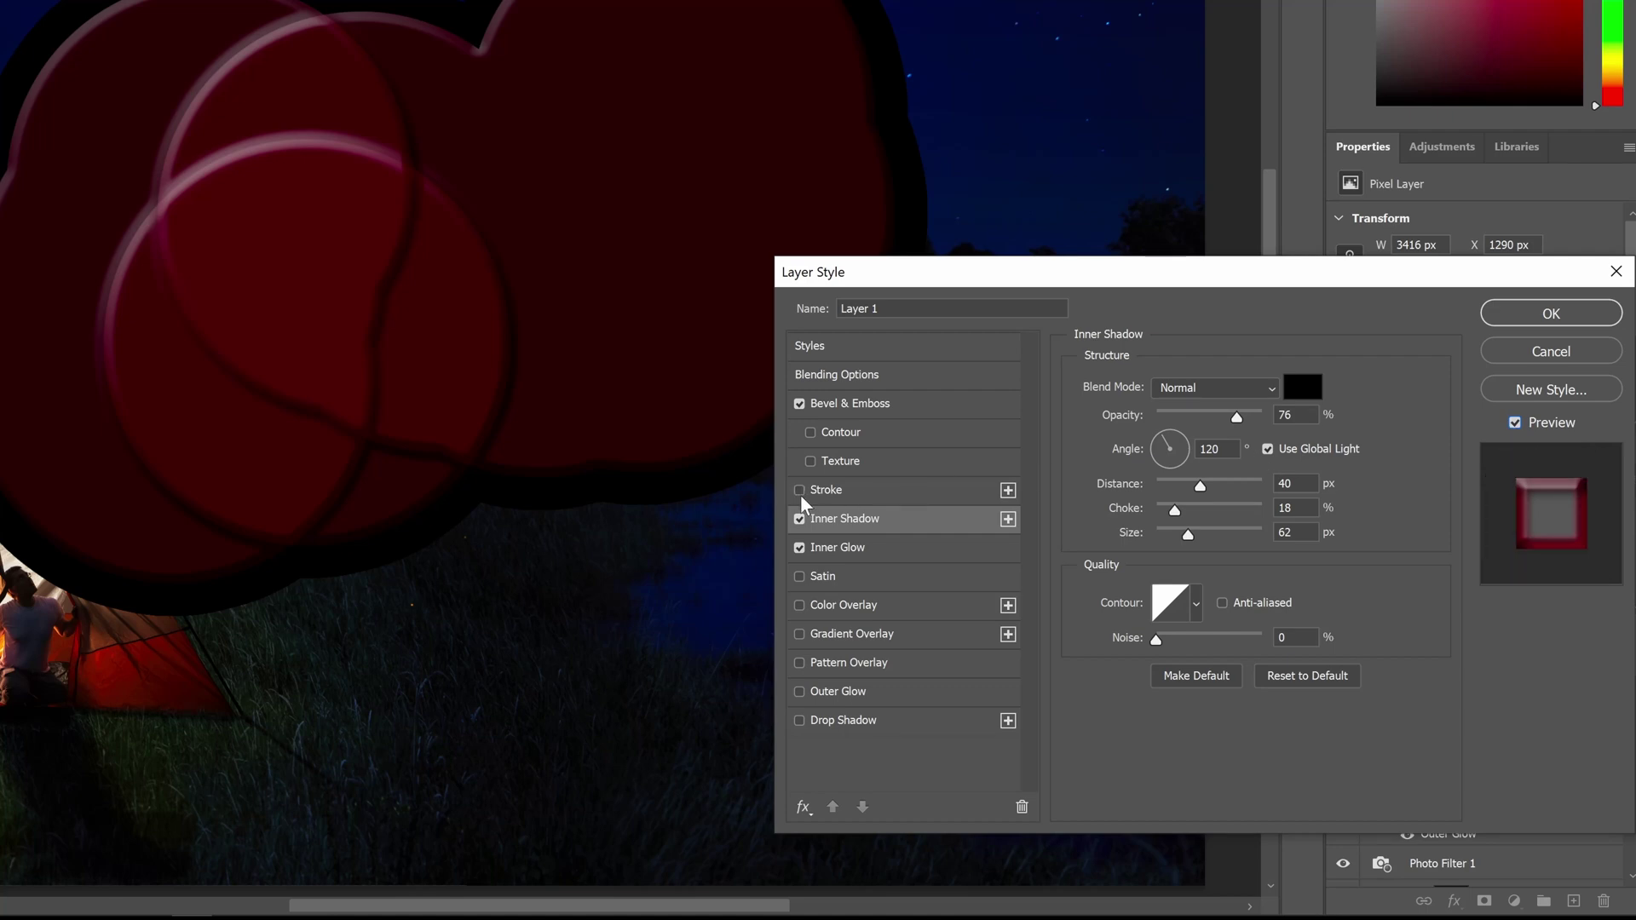
- Turn off Inner Shadow and Inner Glow, and add a new pixel layer
left_click(801, 519)
left_click(800, 548)
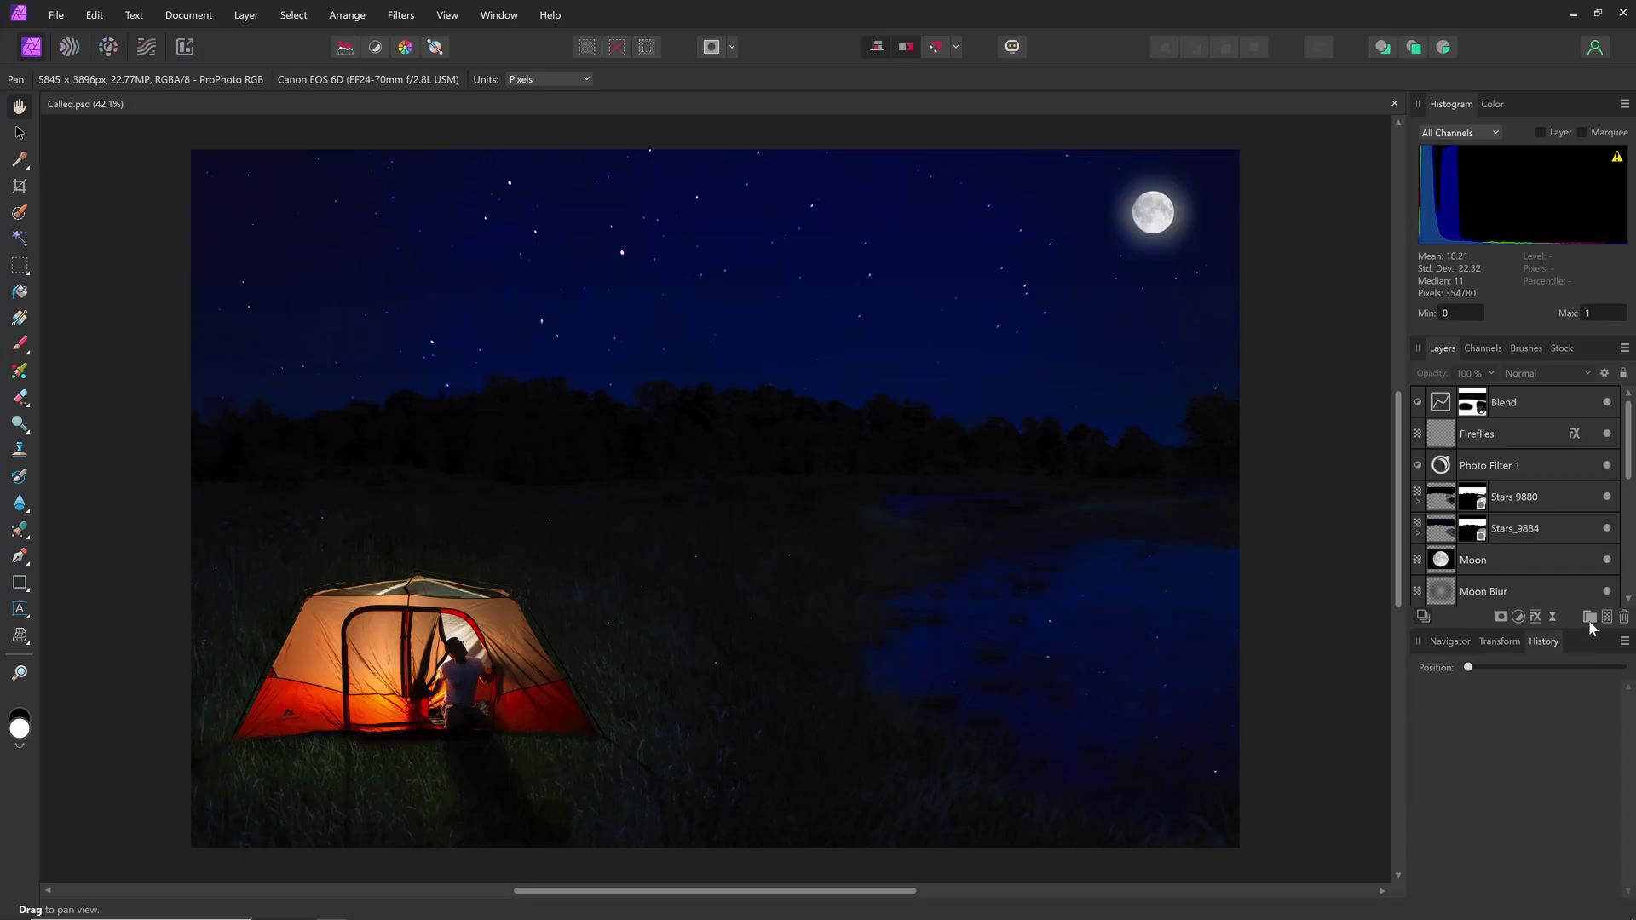
left_click(1609, 617)
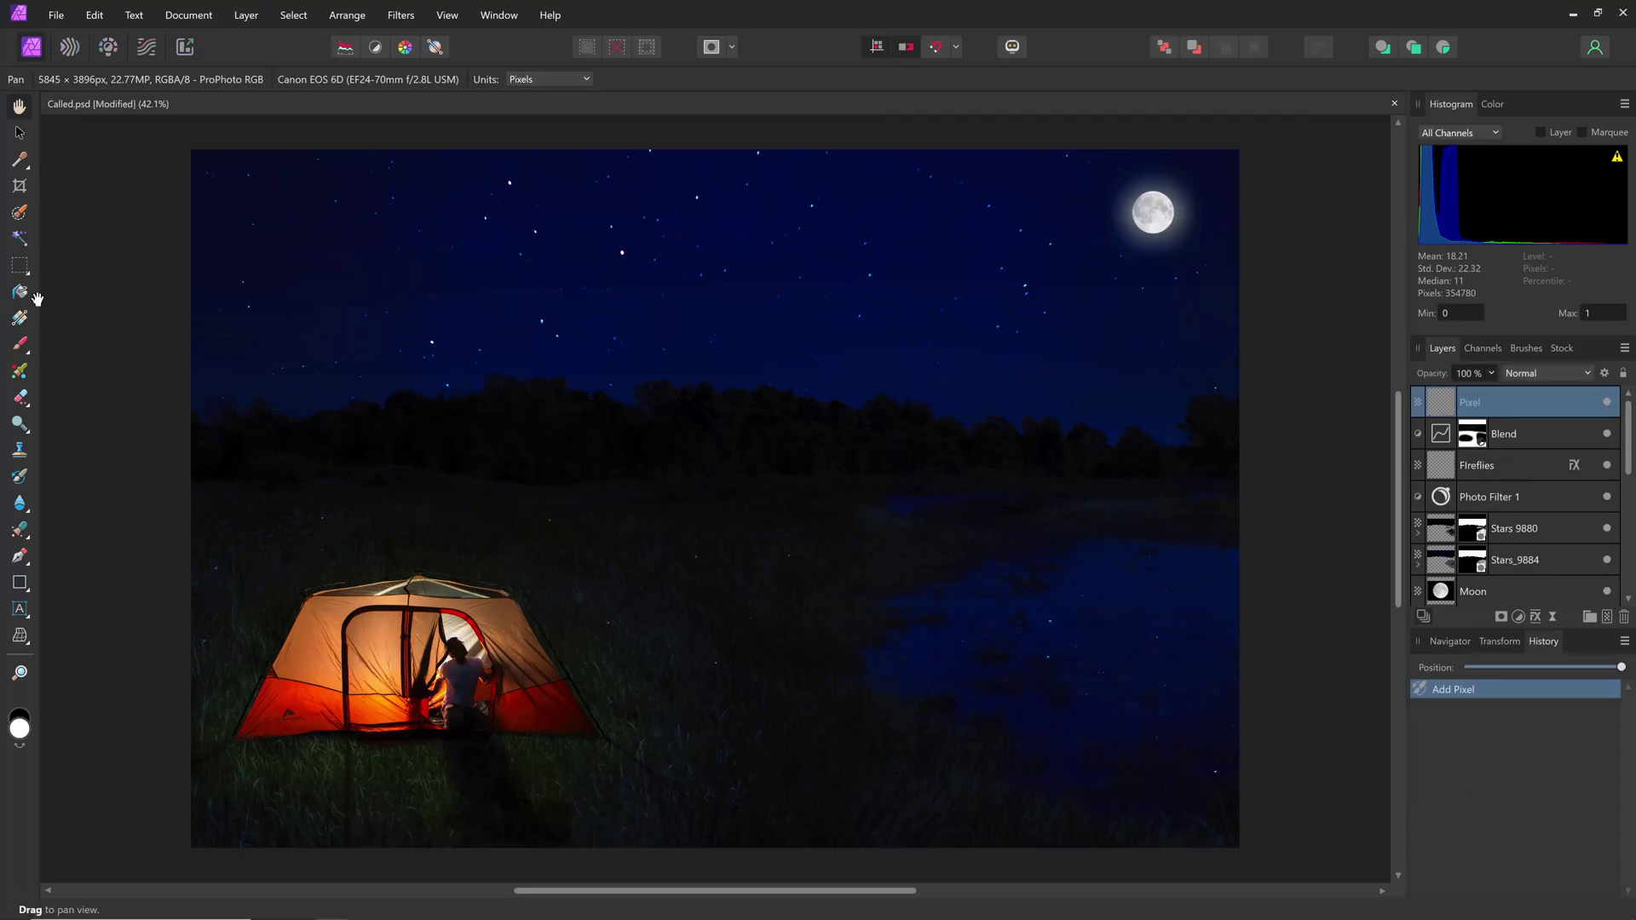
- With the Paint Brush, switch the colour to white and test-paint dabs on the sky, undoing them
left_click(19, 345)
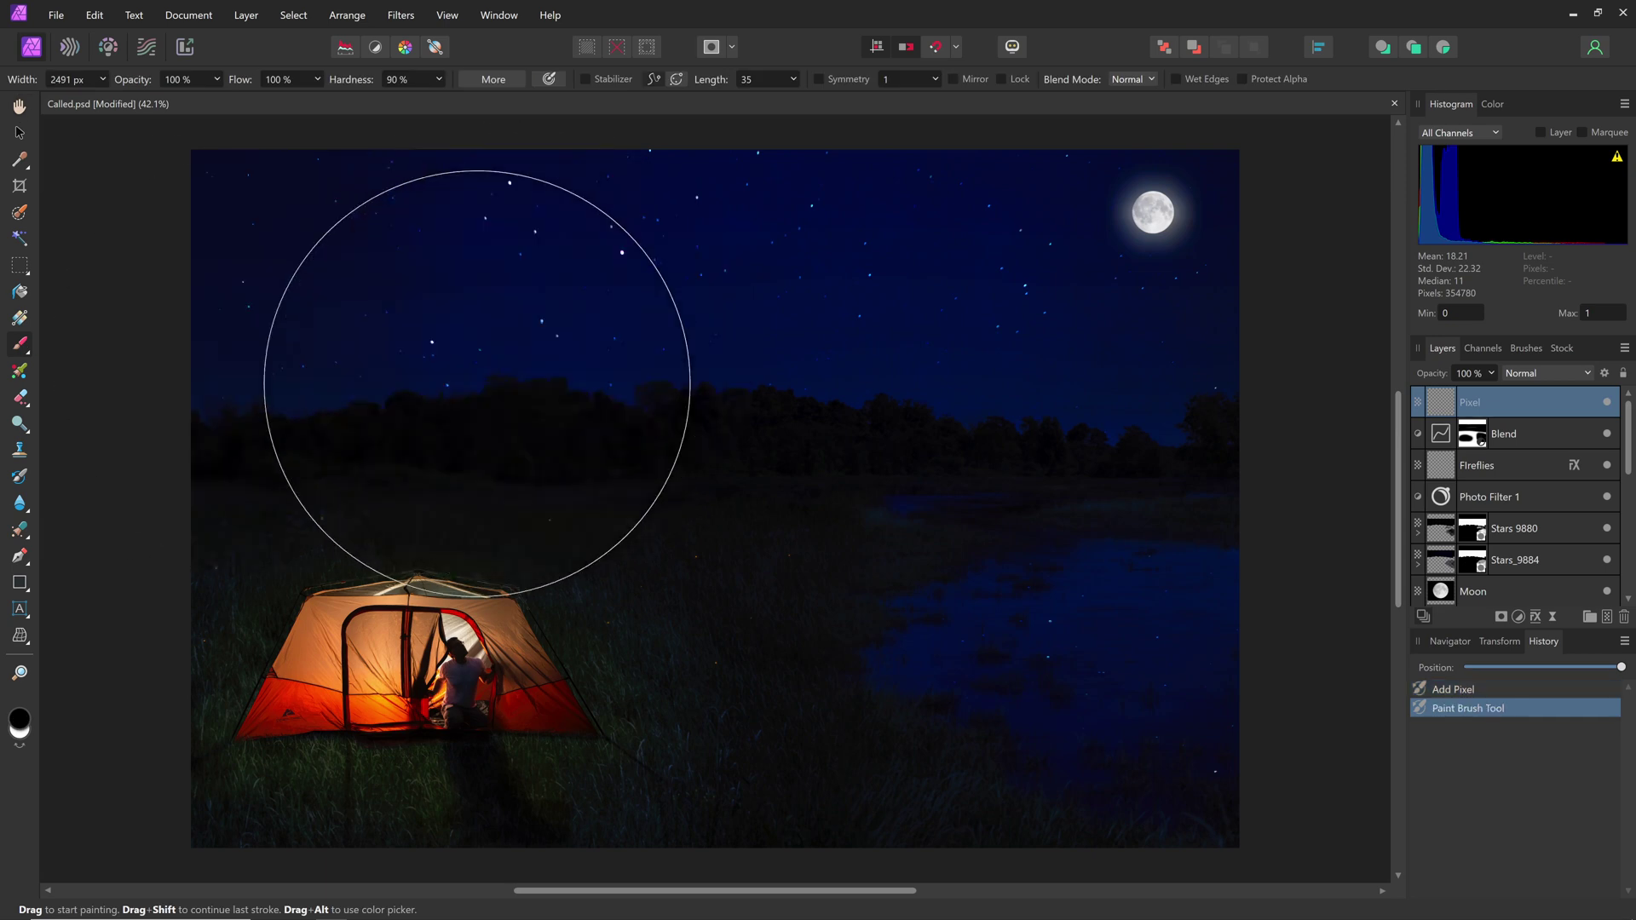
left_click(478, 358)
key("ctrl+z")
left_click(534, 376)
key("x")
left_click(529, 384)
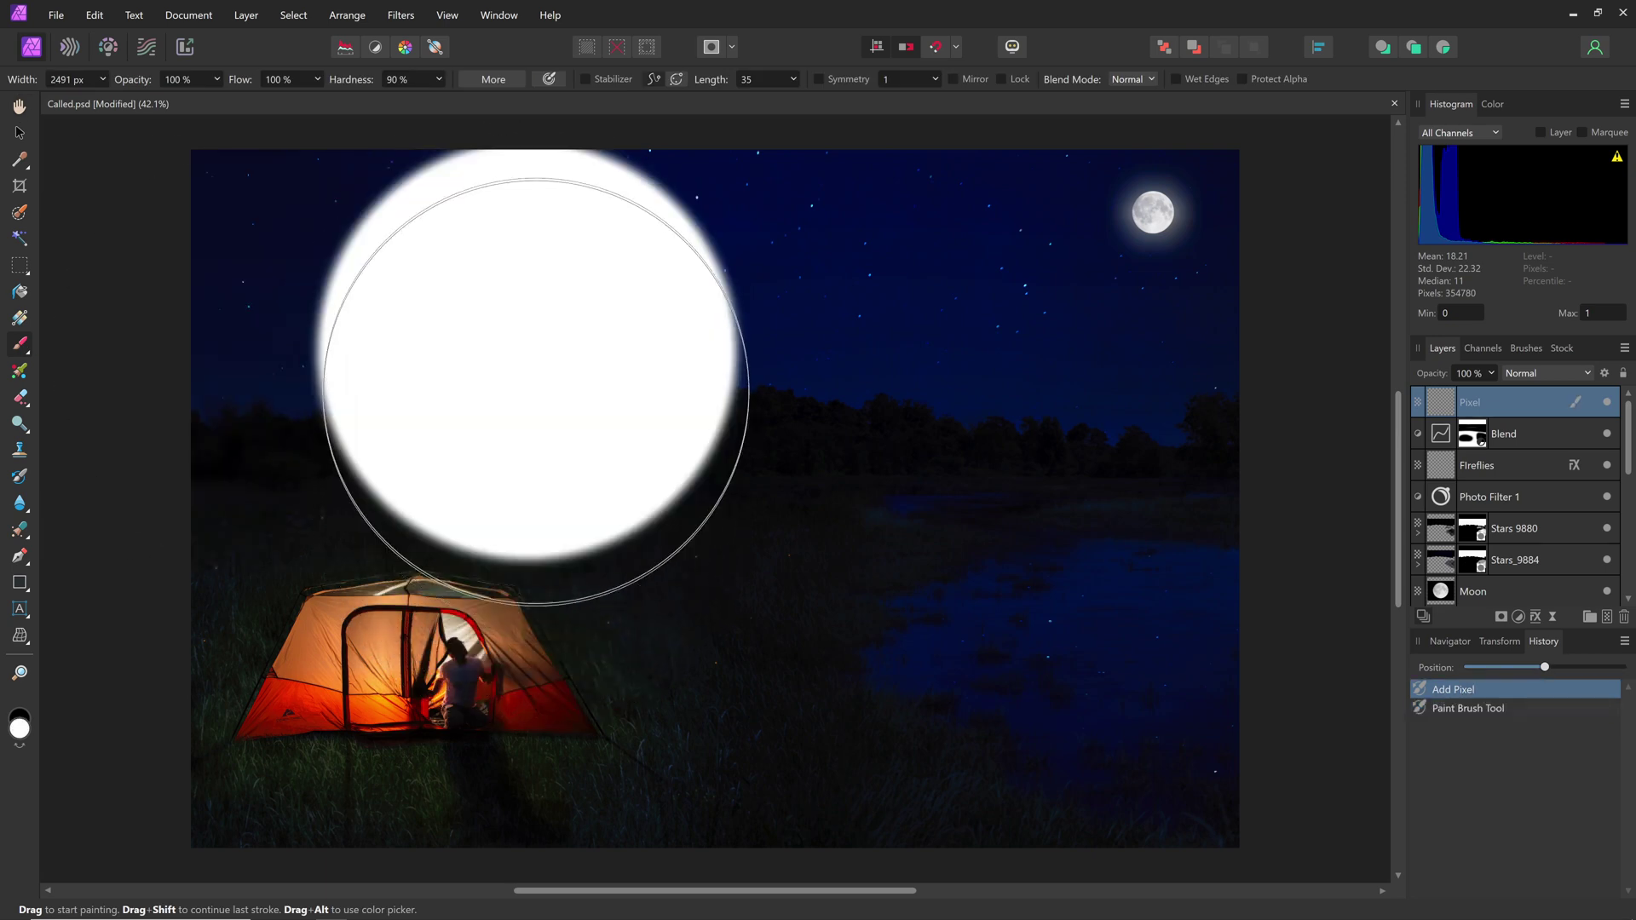
key("ctrl+z")
key("ctrl+z")
left_click_drag(540, 410, 545, 430)
mouse_move(817, 419)
left_mouse_down()
mouse_move(965, 478)
mouse_move(947, 597)
mouse_move(725, 494)
mouse_move(281, 209)
left_mouse_up()
key("ctrl+z")
key("ctrl+z")
- Set brush opacity to 41% and paint large translucent white circles across the scene
left_click(196, 79)
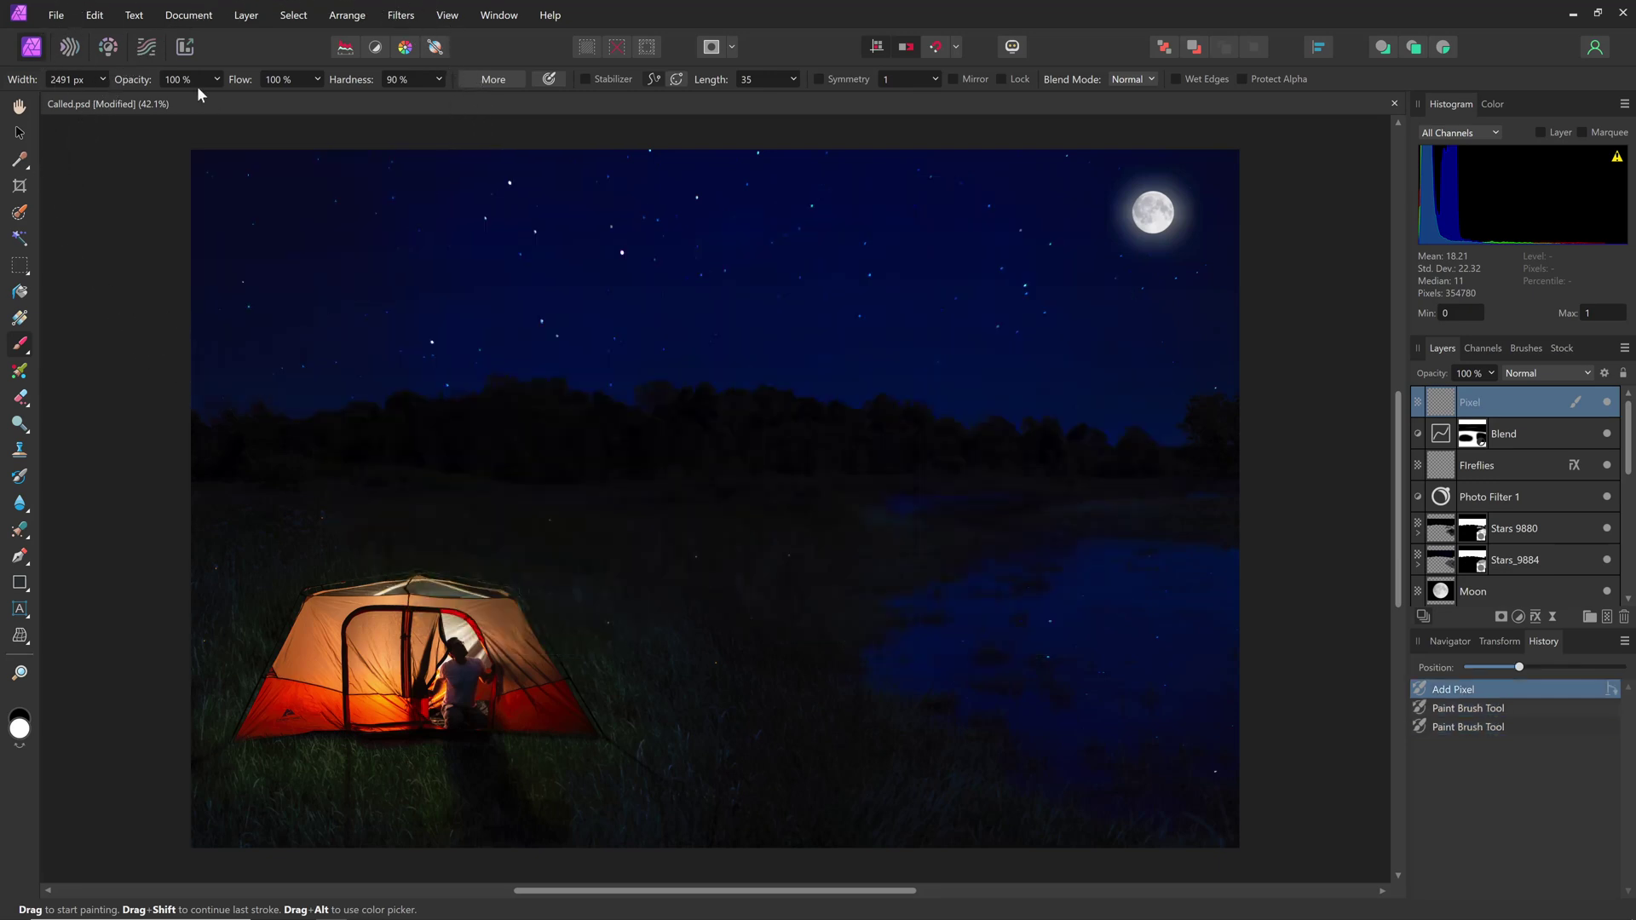
type("41")
key("Return")
left_click_drag(341, 273, 783, 549)
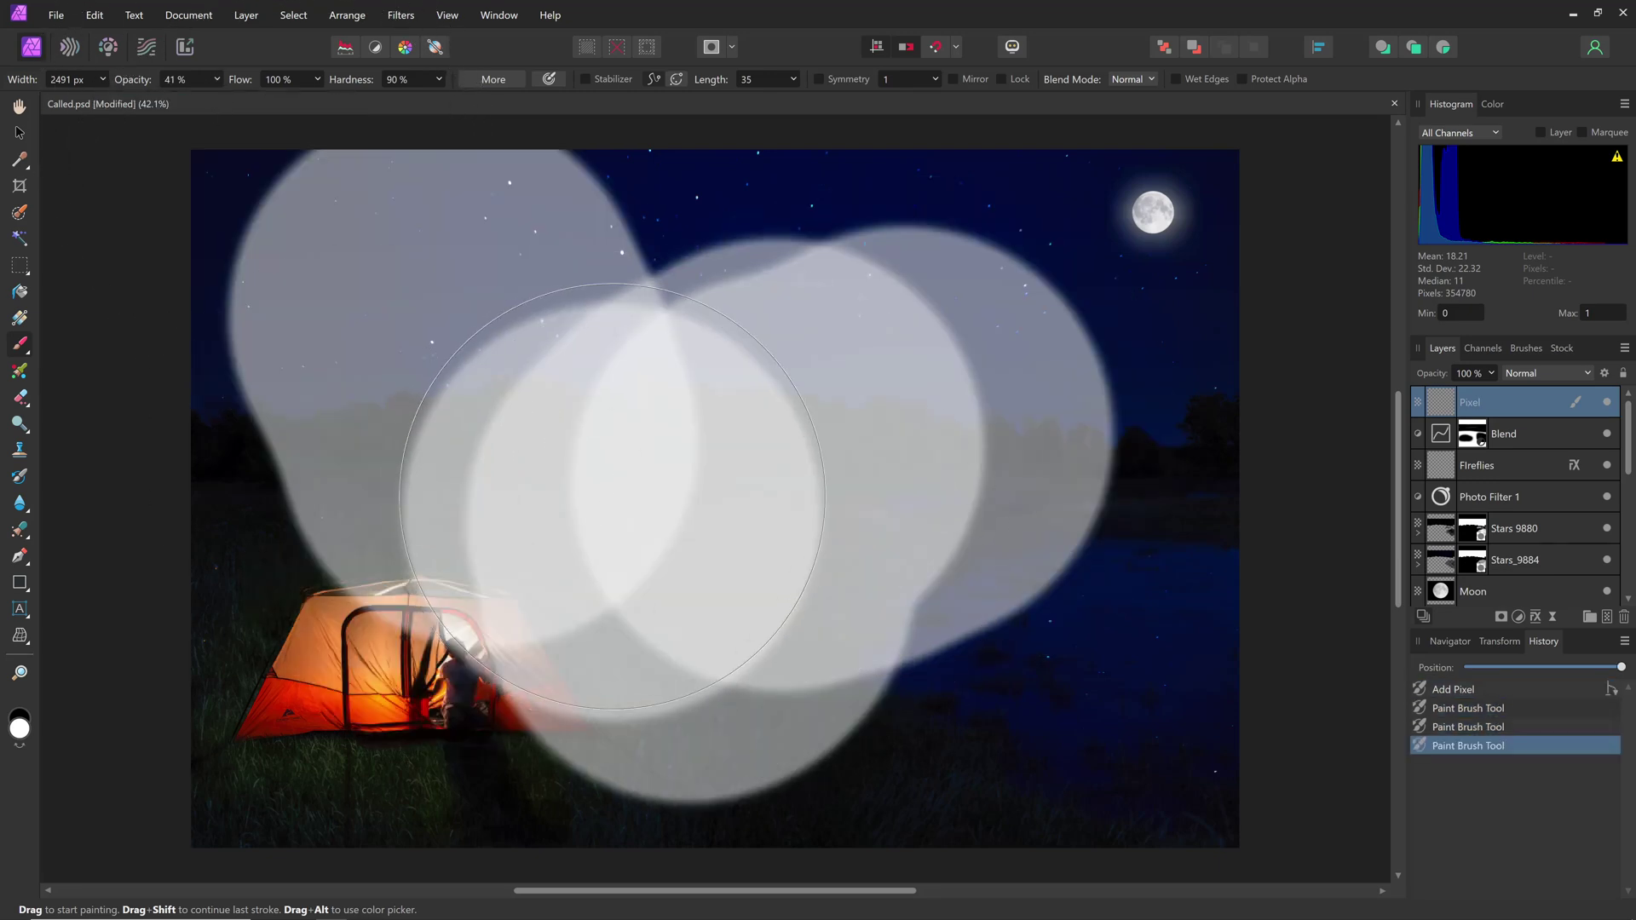
mouse_move(682, 483)
left_mouse_down()
mouse_move(954, 450)
mouse_move(750, 462)
mouse_move(572, 426)
mouse_move(760, 588)
mouse_move(1191, 587)
left_mouse_up()
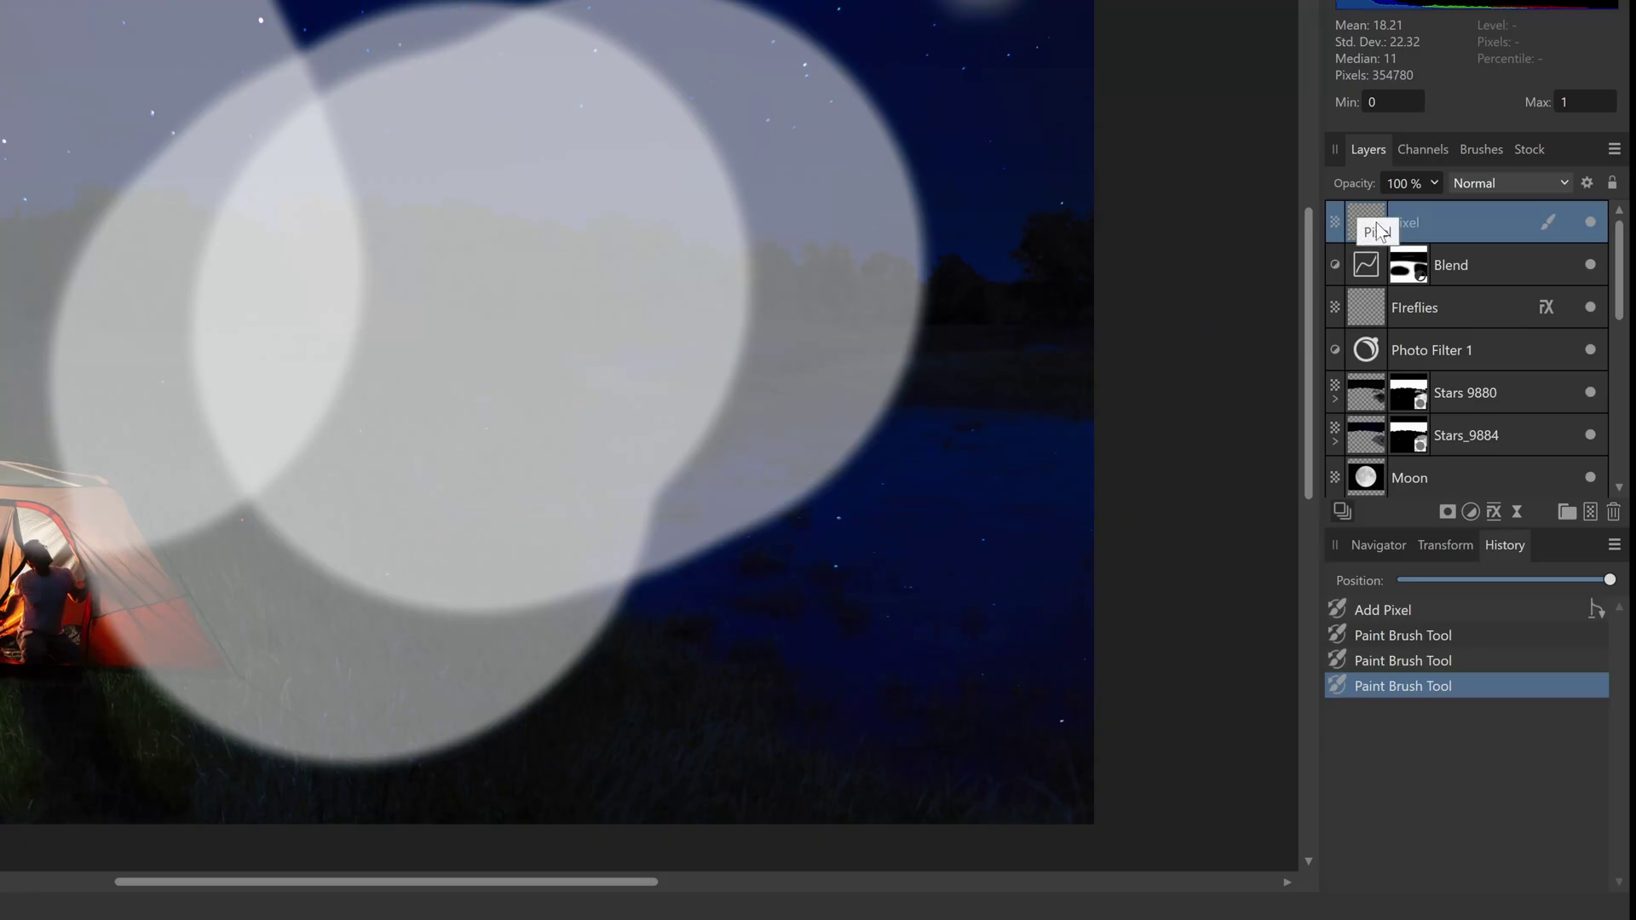
- Open Layer Effects for the Pixel layer and enable an 11.2 px black Outline
left_click(1497, 516)
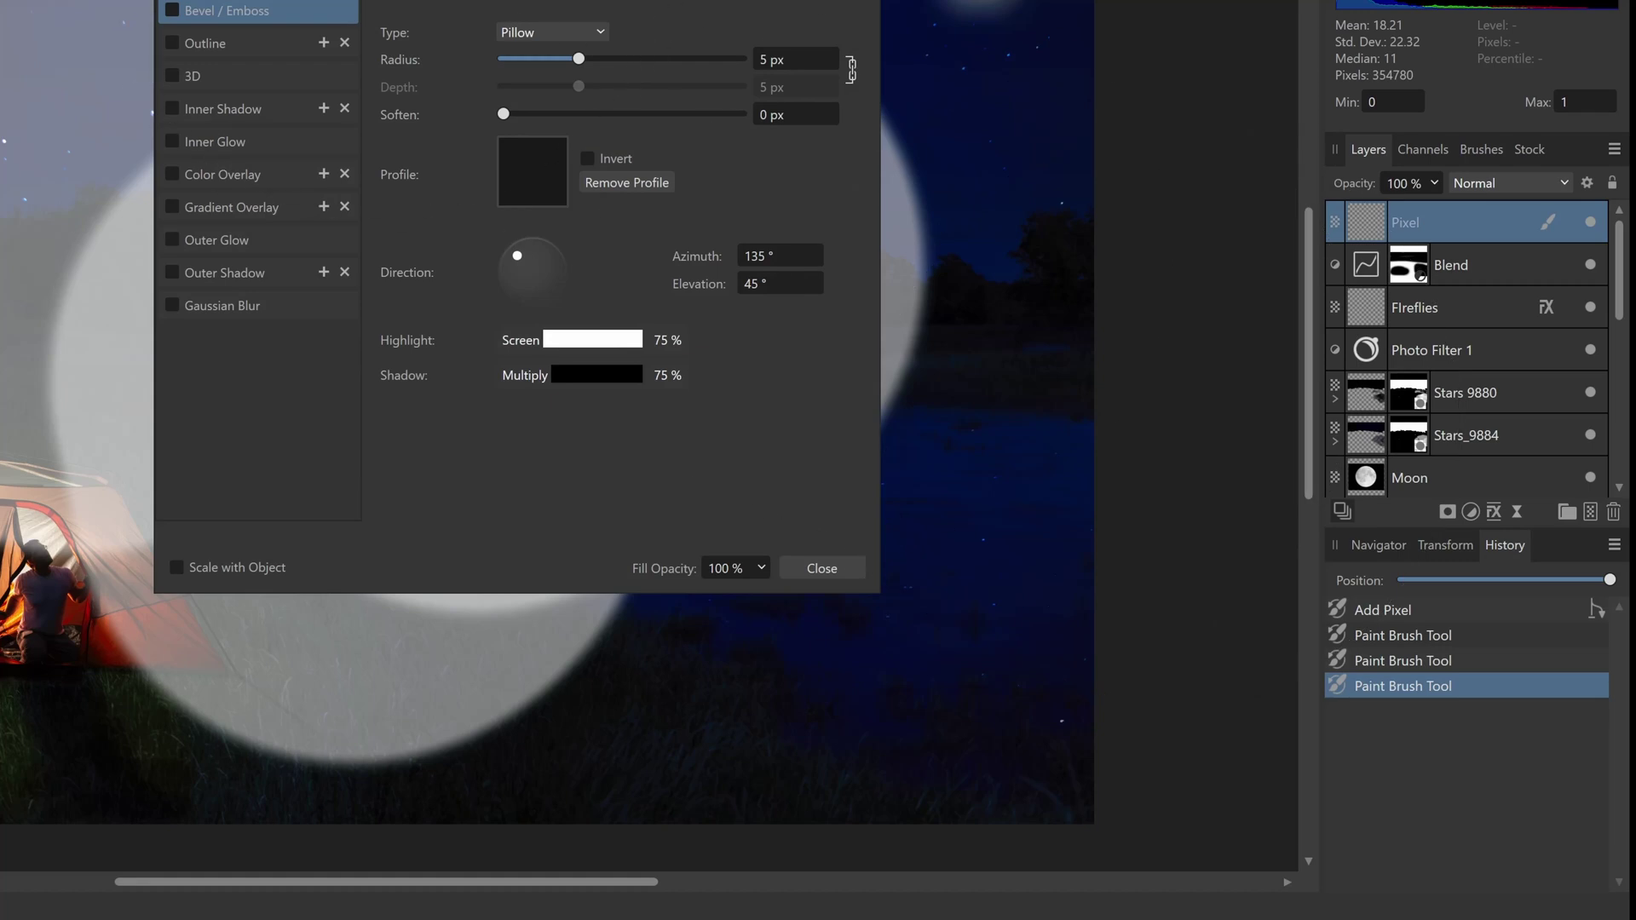
left_click_drag(417, 0, 902, 36)
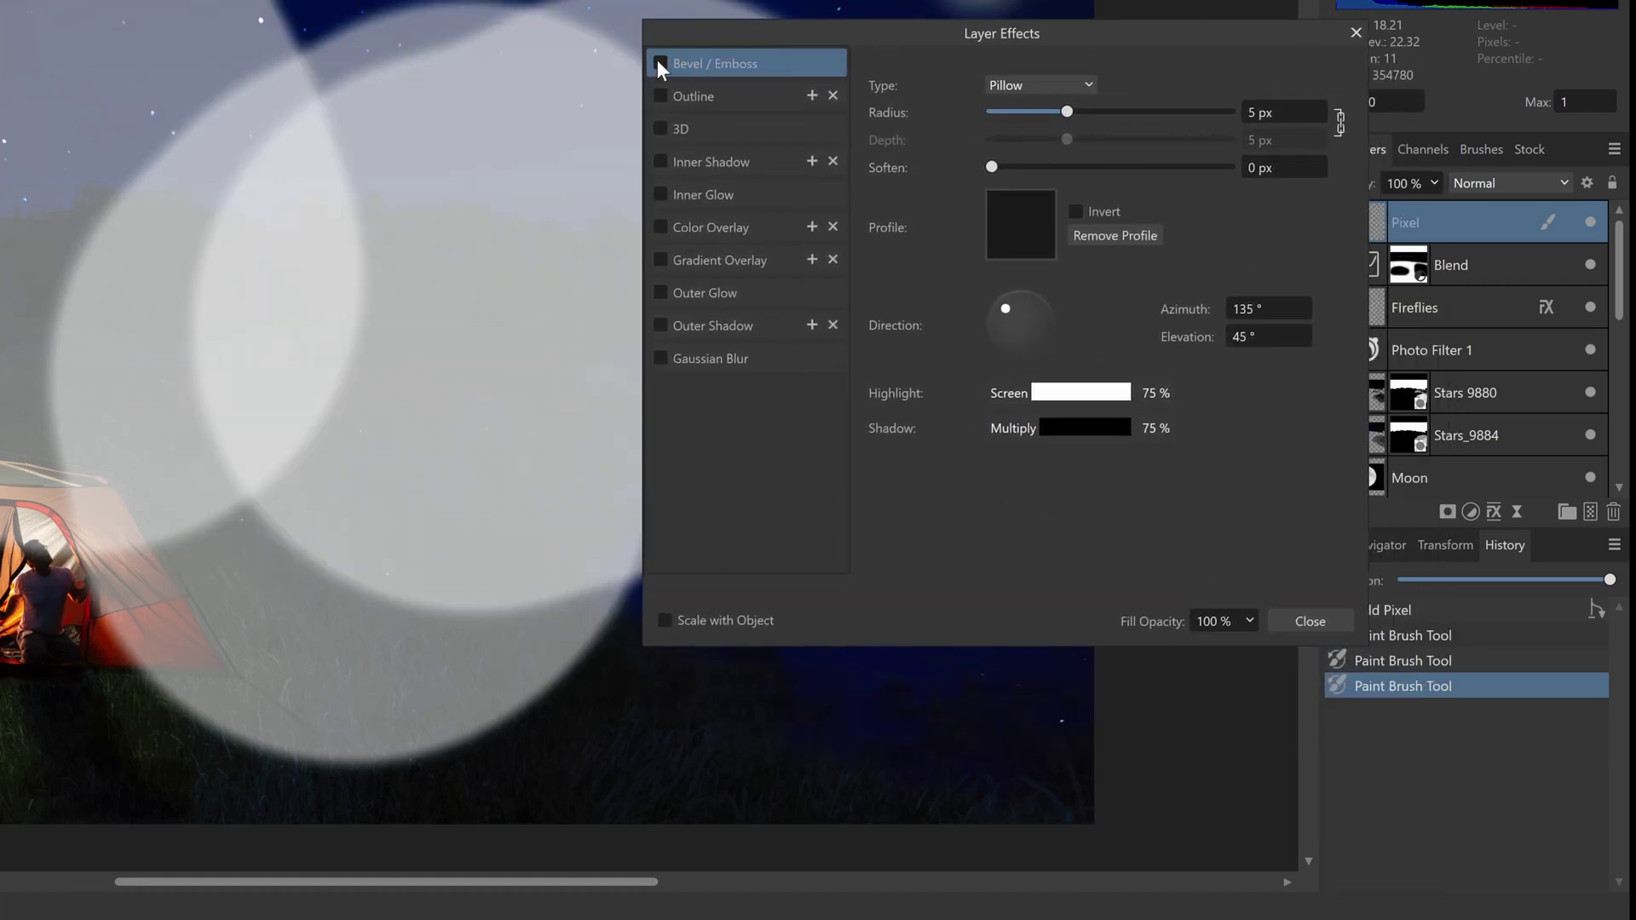
left_click(674, 91)
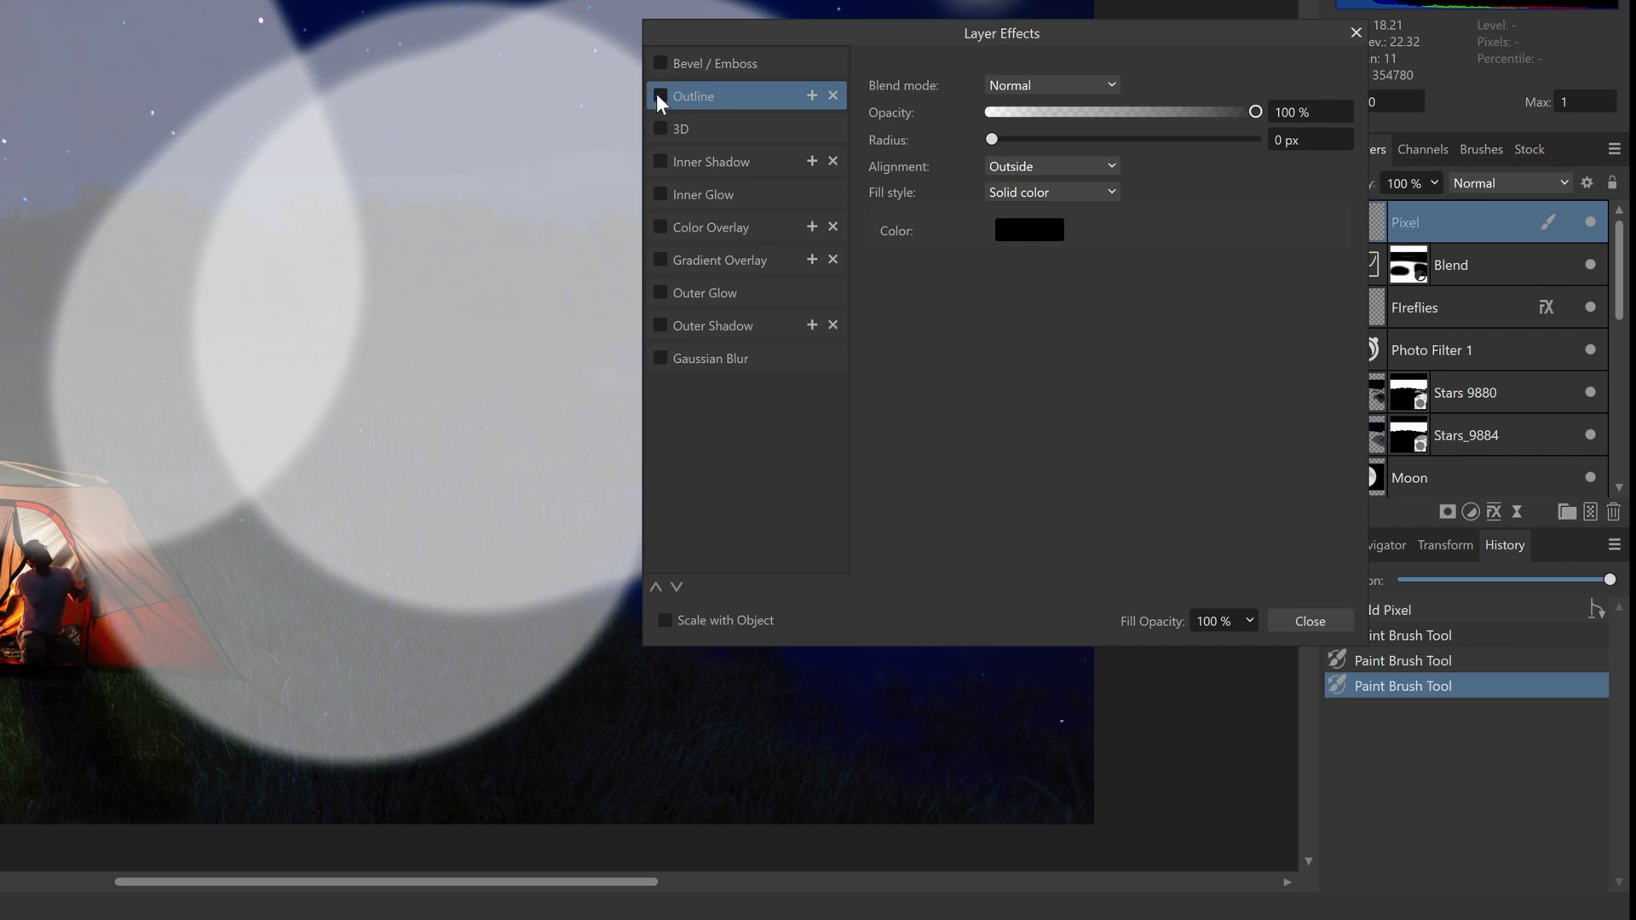
left_click(660, 96)
left_click_drag(991, 139, 1108, 139)
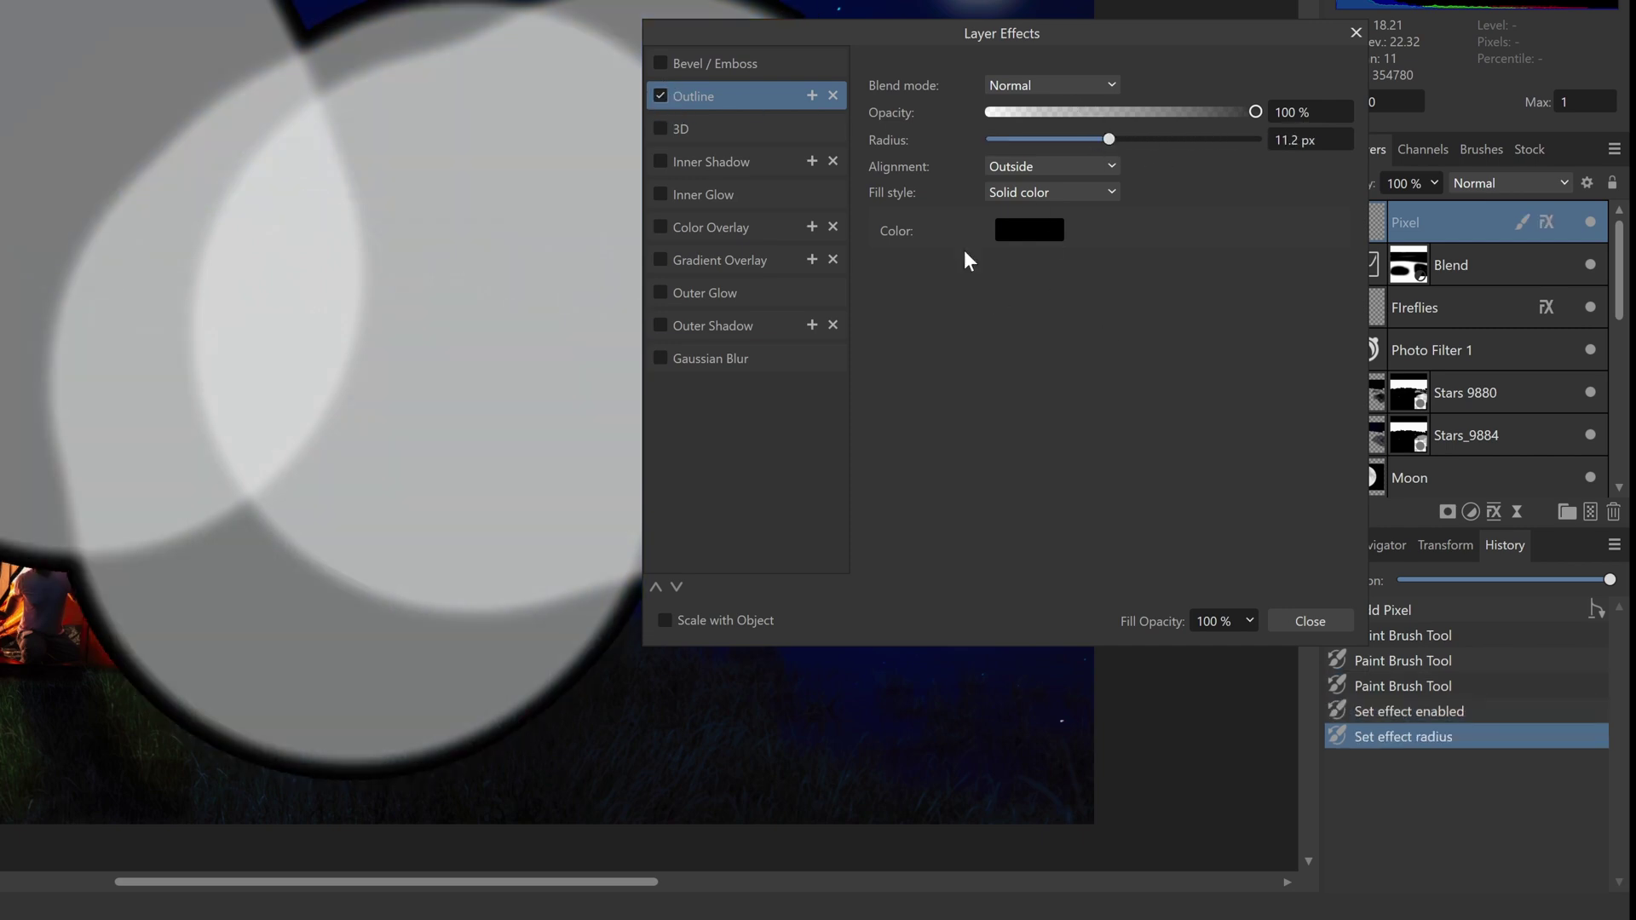
- Enable Inner Shadow with Offset 42.1 px and Intensity 82%
left_click(668, 159)
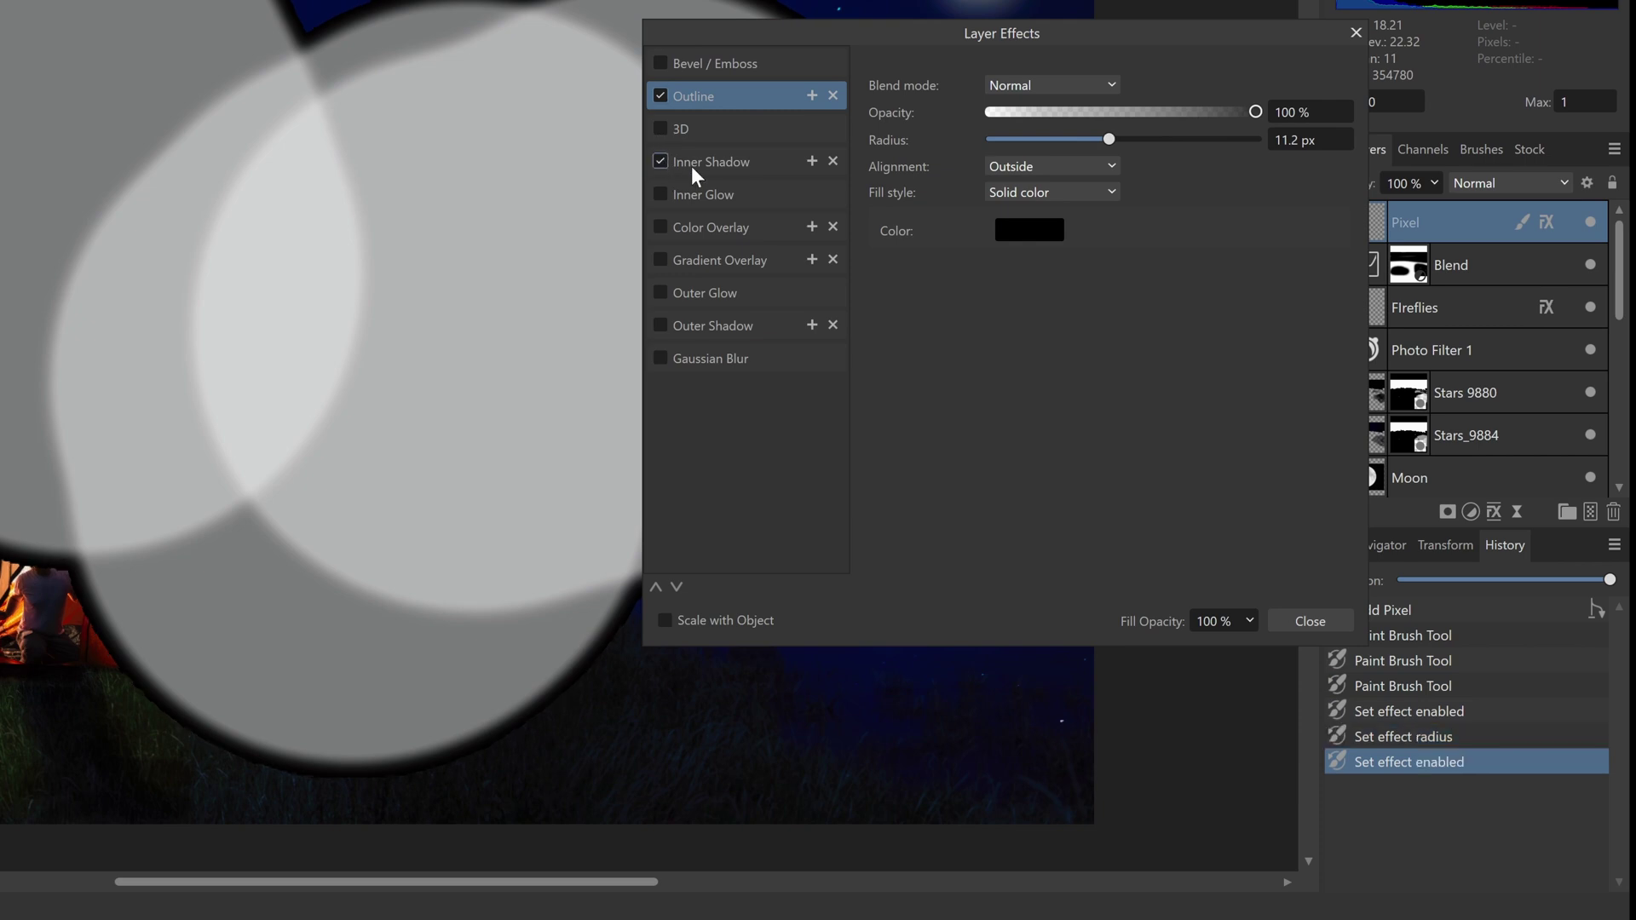
left_click(692, 166)
left_click_drag(991, 167, 1202, 167)
left_click_drag(992, 194, 1209, 194)
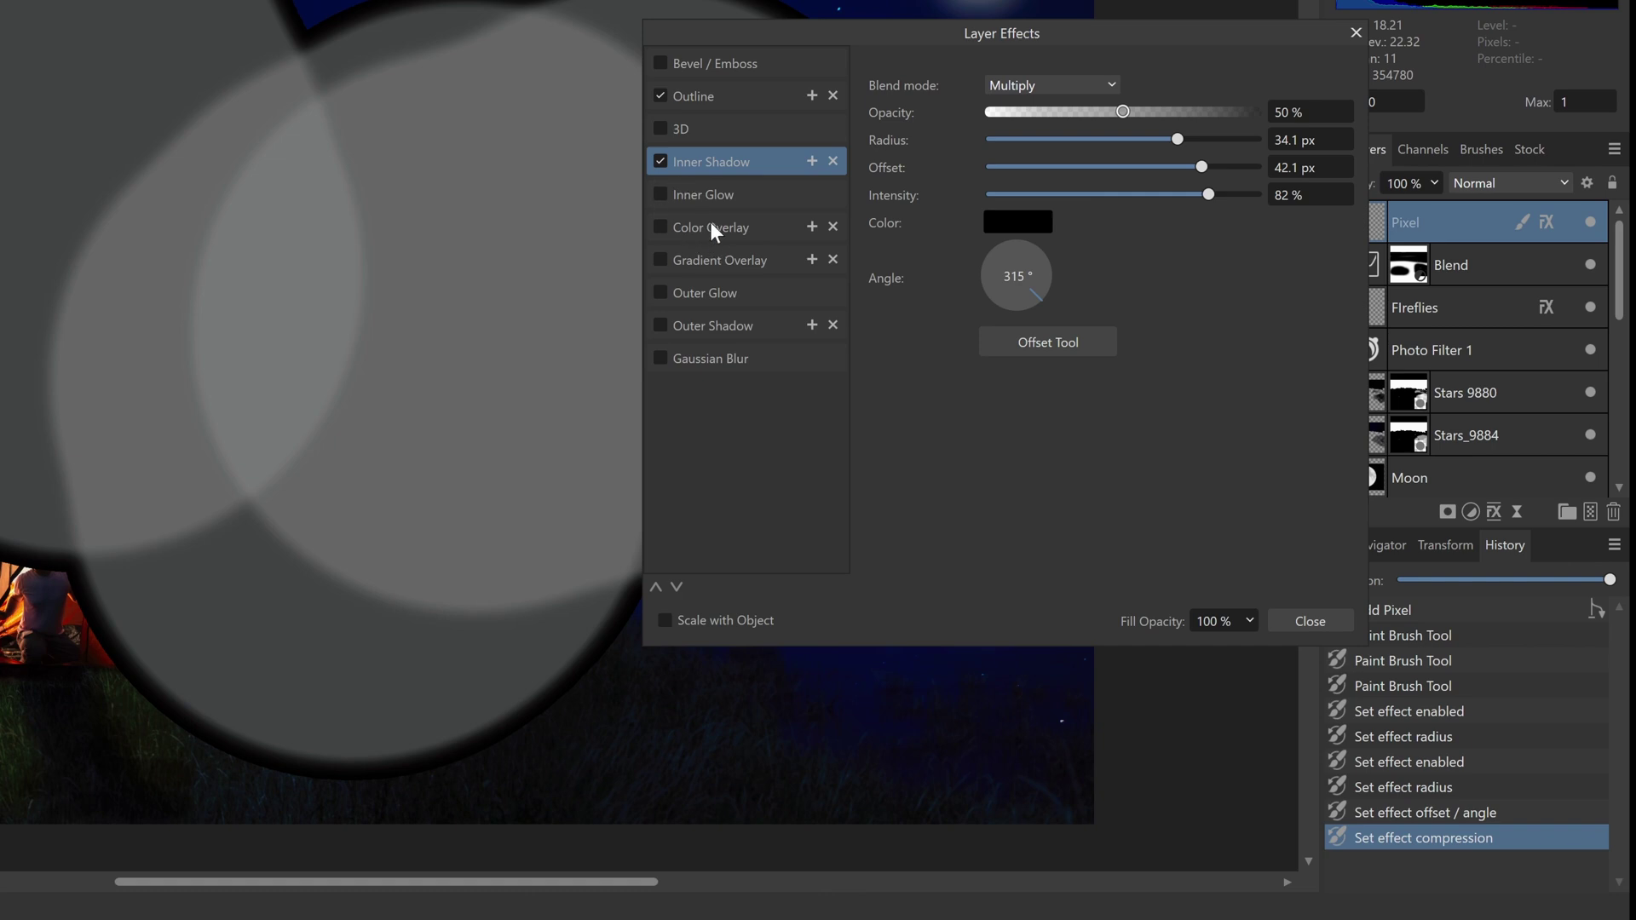
- Try a Color Overlay at 32% then remove it, and switch off the Inner Shadow
left_click(712, 226)
left_click(661, 227)
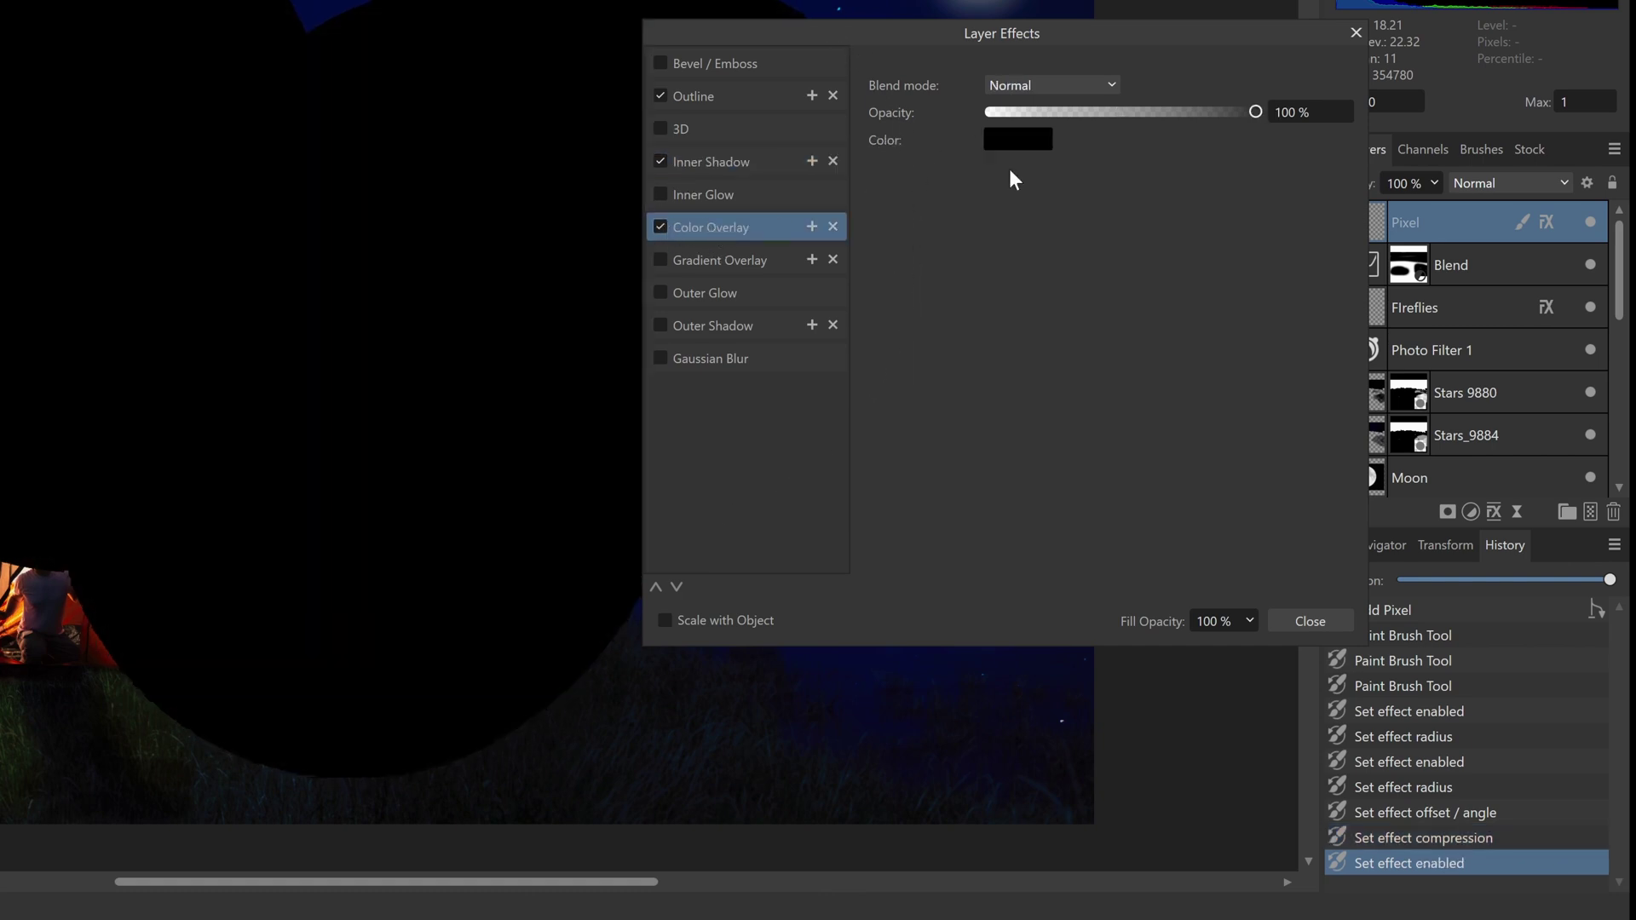
left_click_drag(1142, 112, 1077, 111)
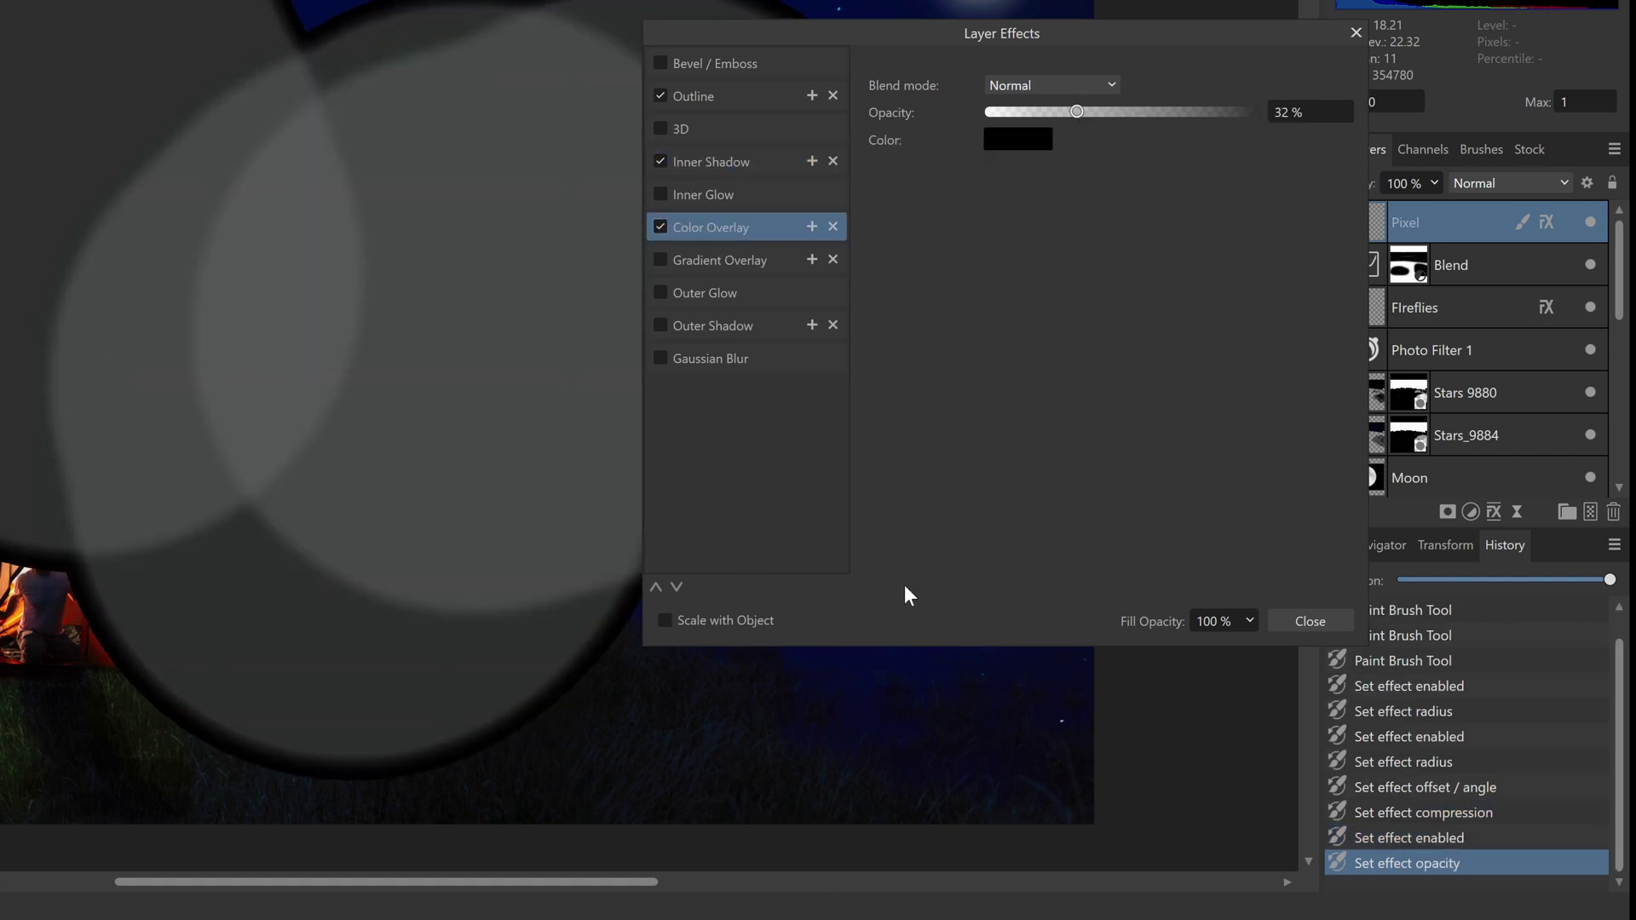
left_click(661, 227)
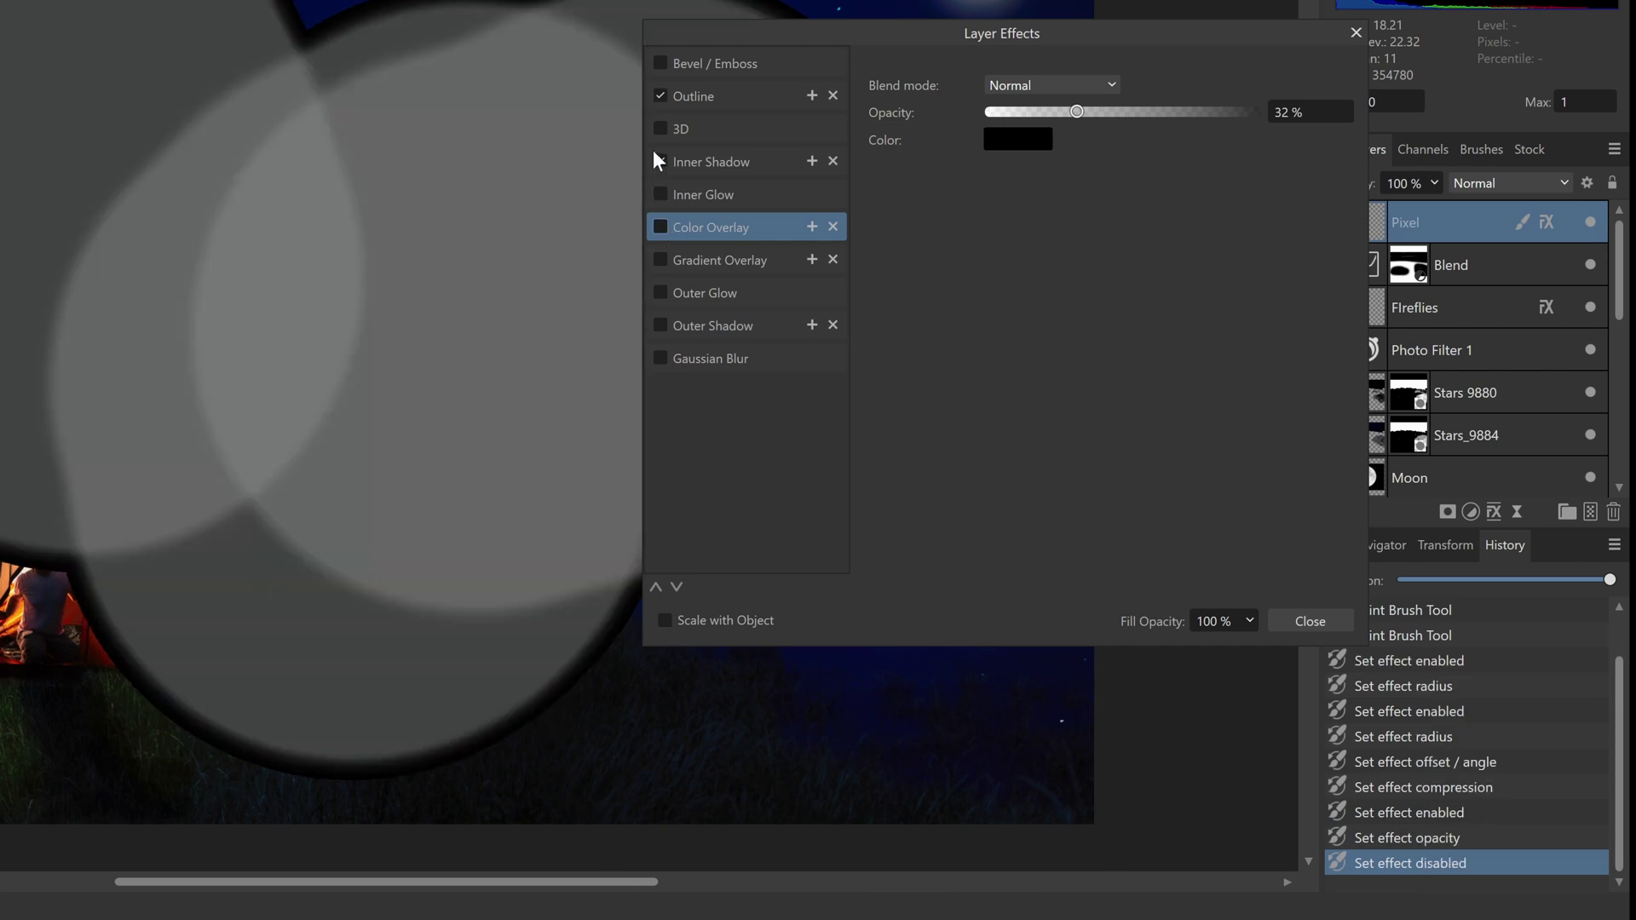
left_click(655, 160)
left_click(653, 94)
left_click(661, 162)
left_click(666, 195)
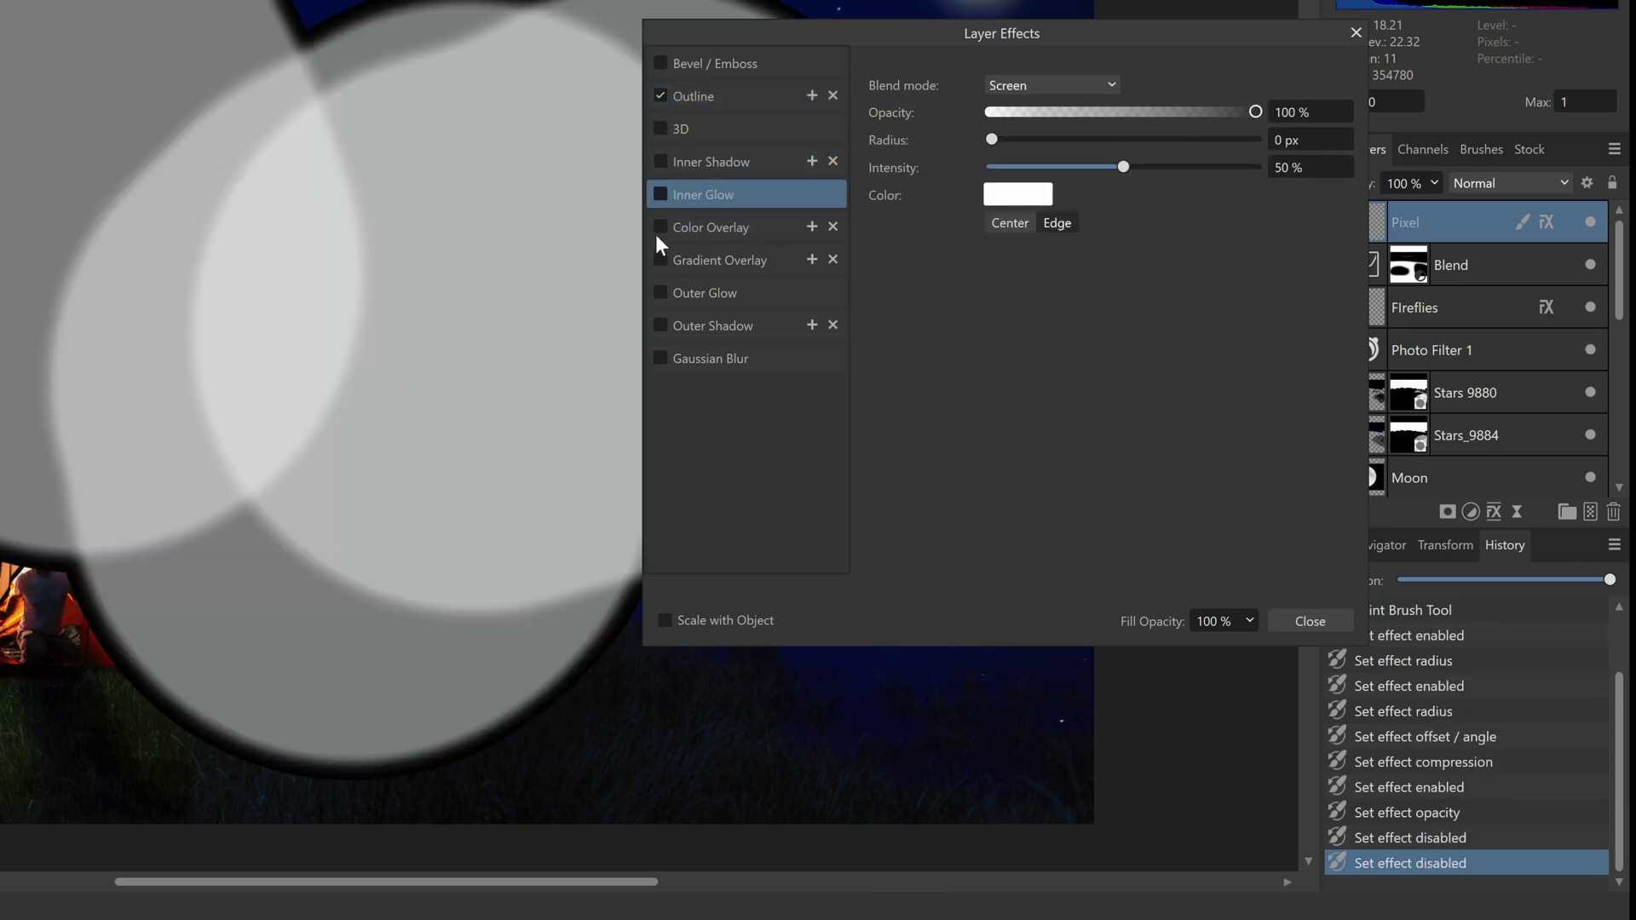
- Preview a Gradient Overlay on and off, then close Layer Effects with it disabled
left_click(672, 257)
left_click(659, 260)
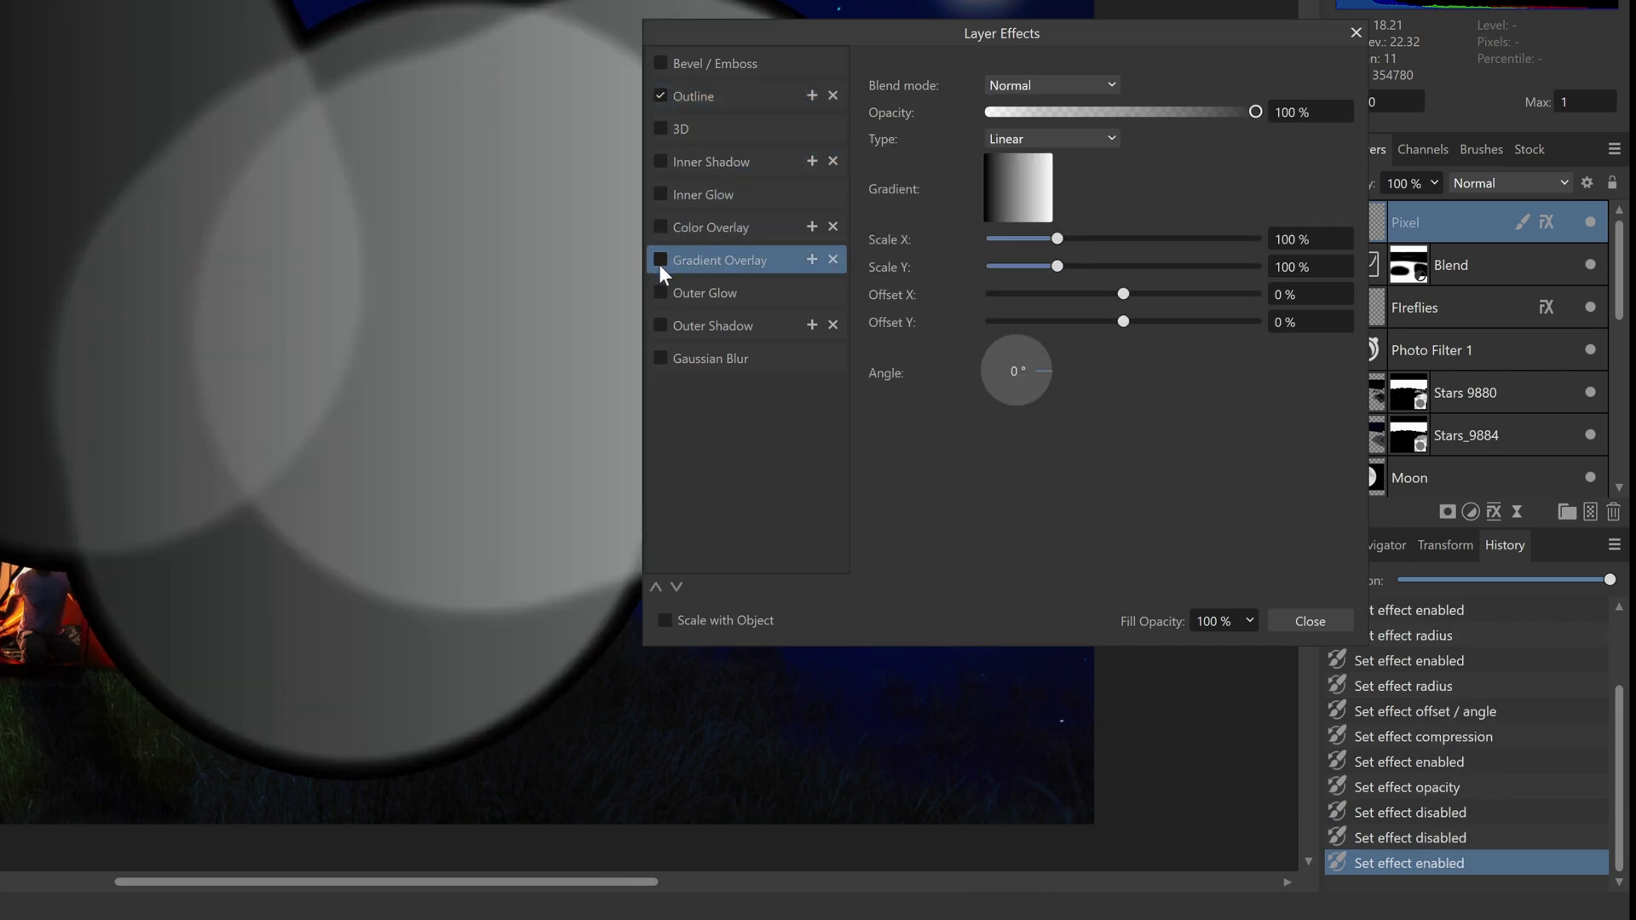
left_click(659, 261)
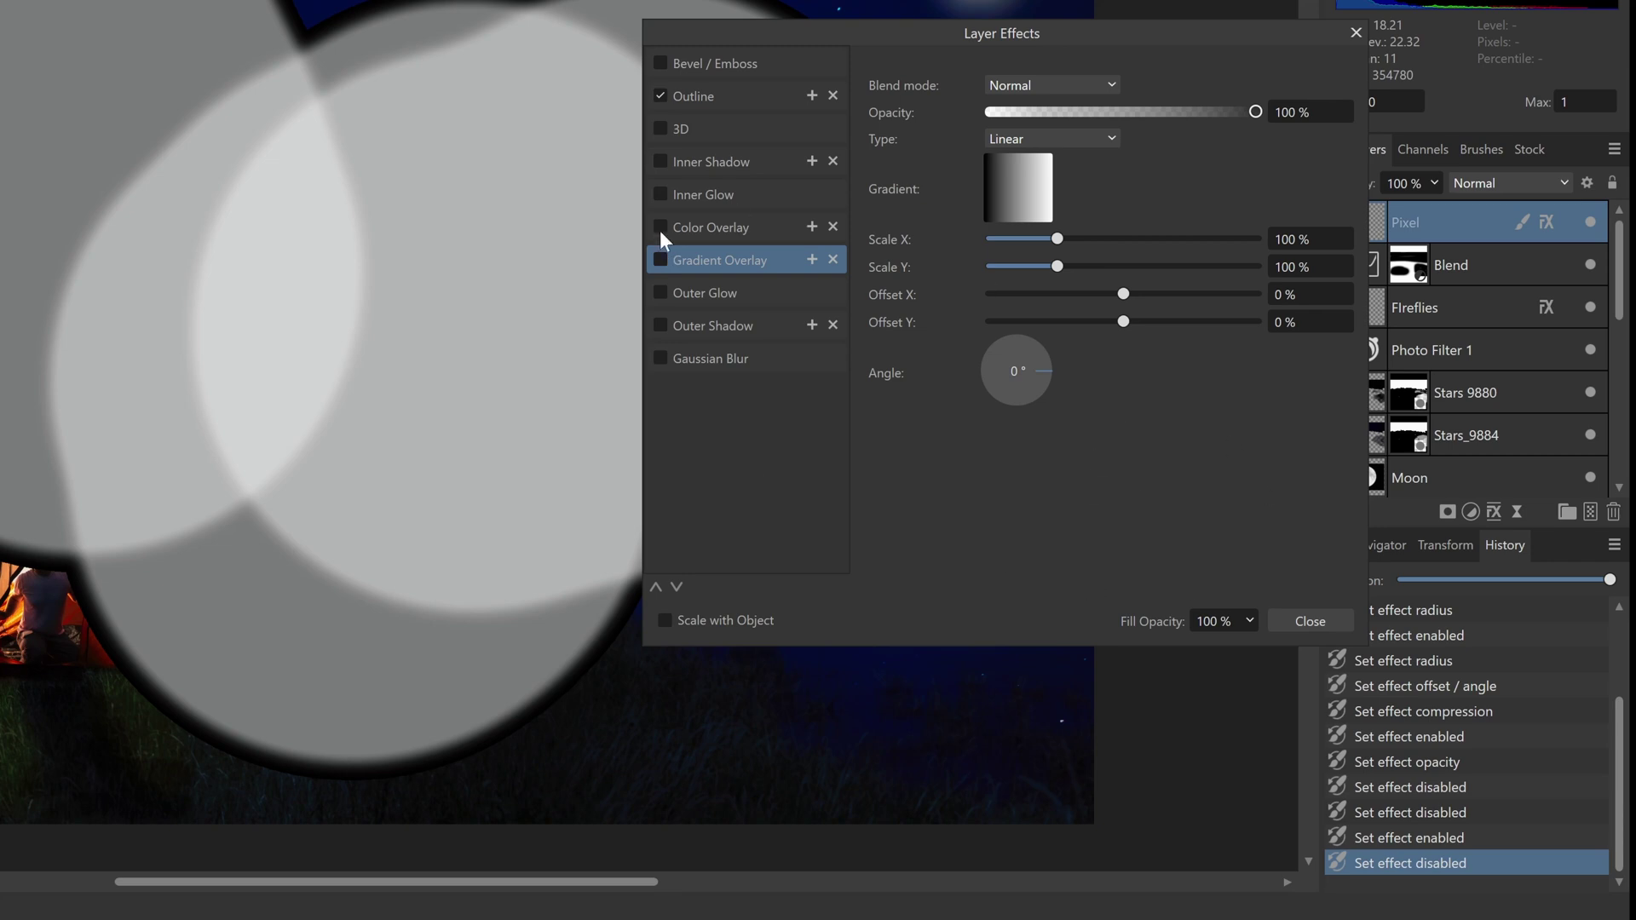
left_click(659, 257)
left_click(659, 258)
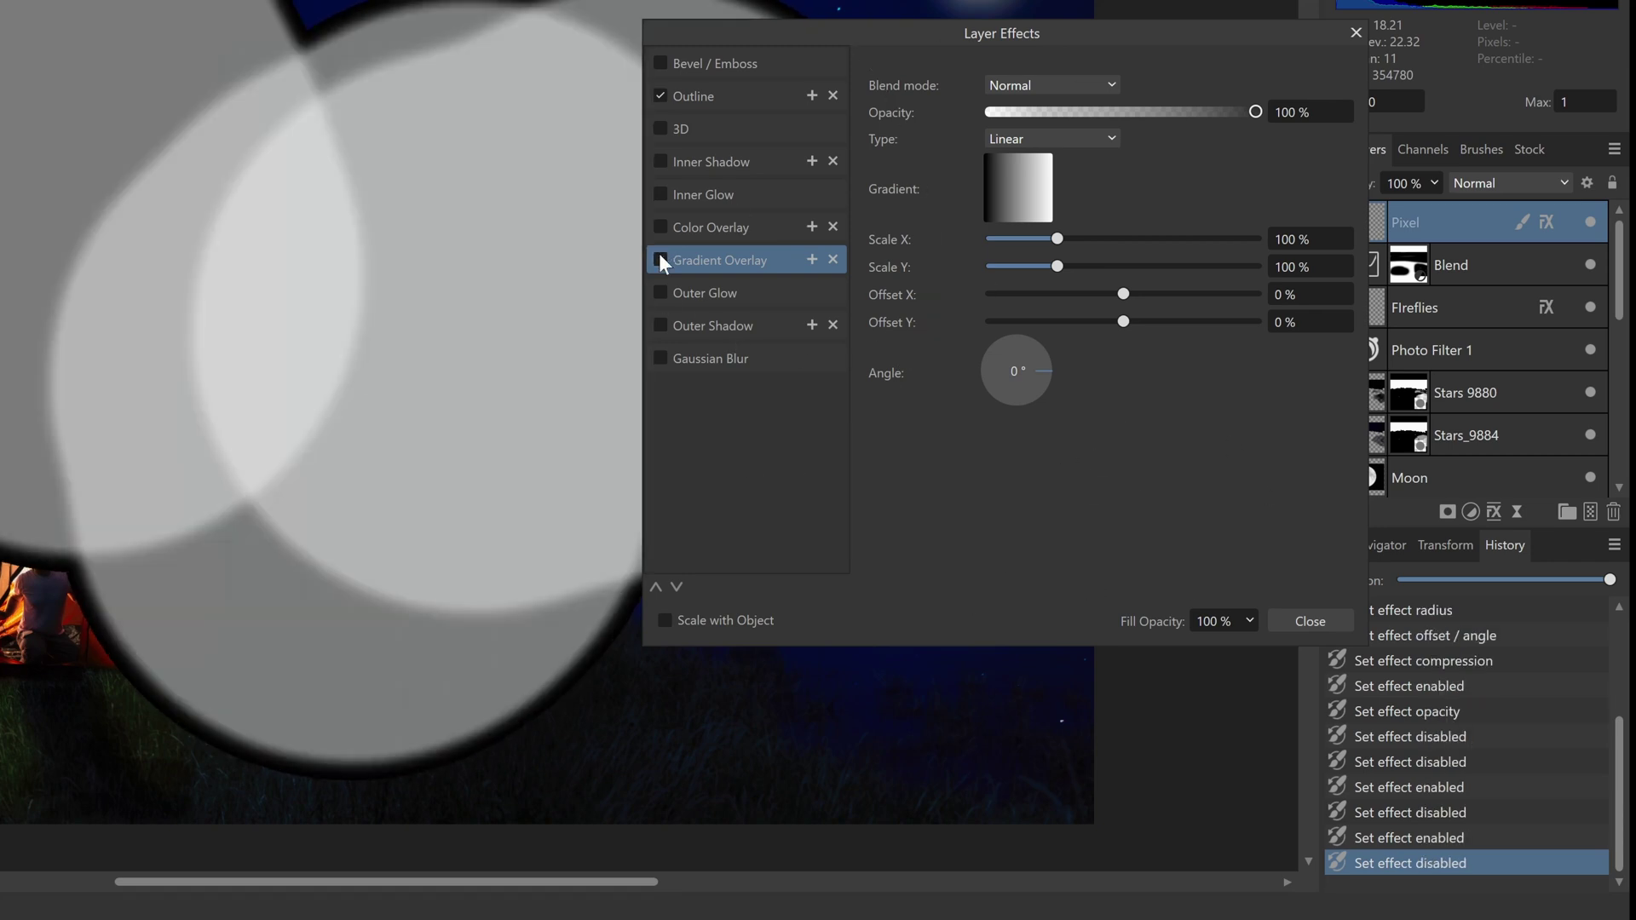
left_click(659, 255)
left_click(660, 256)
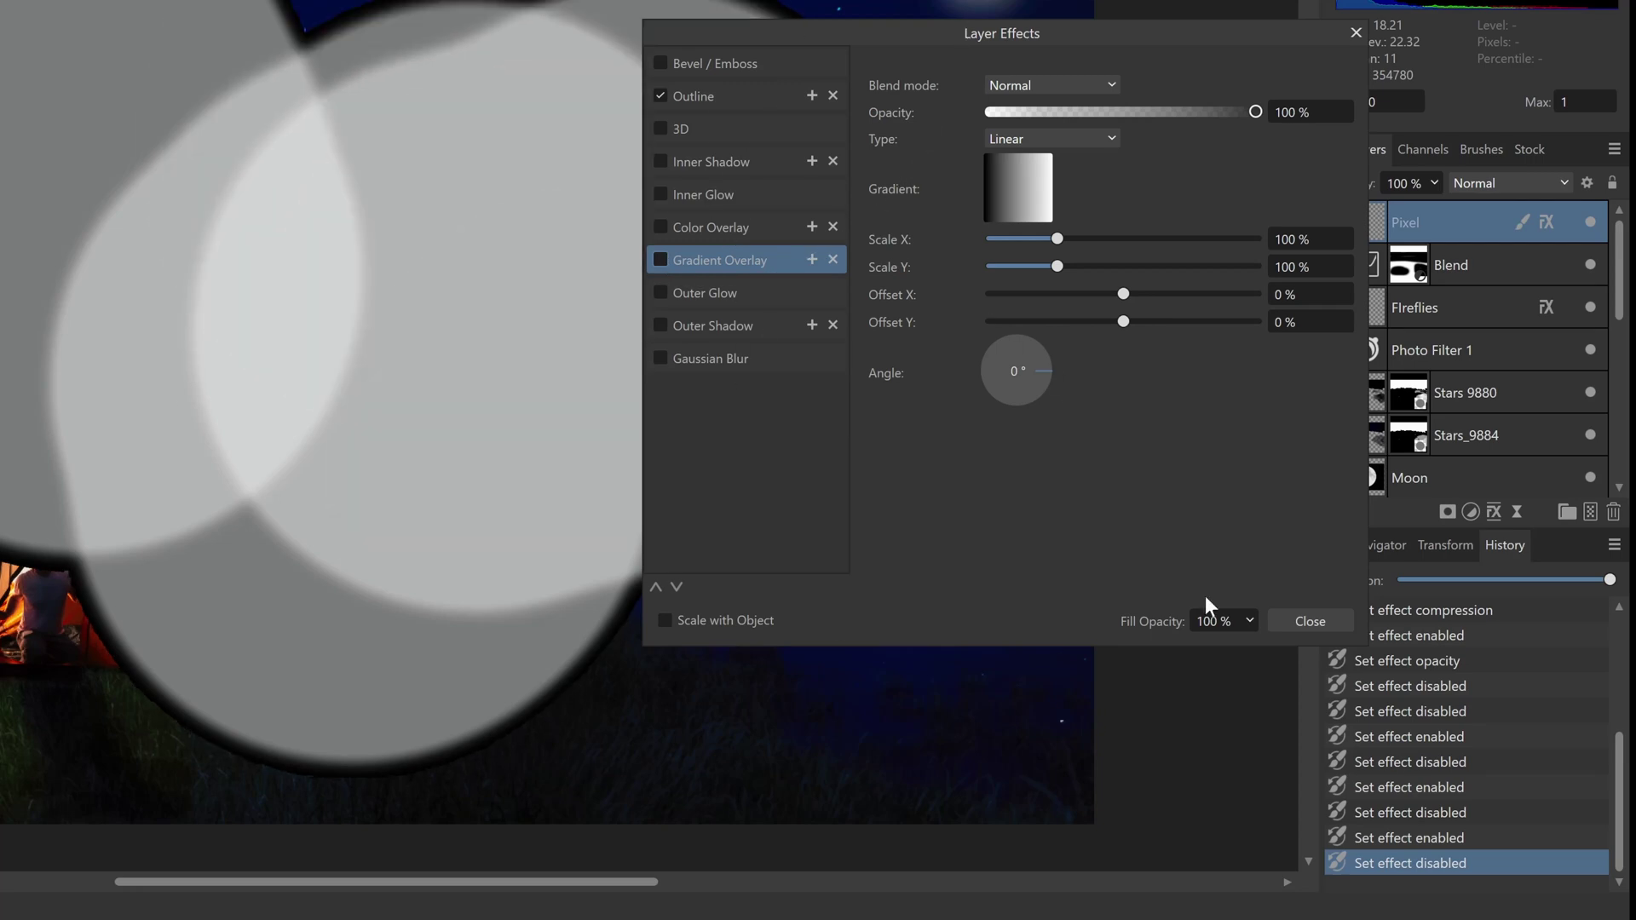
left_click(1313, 624)
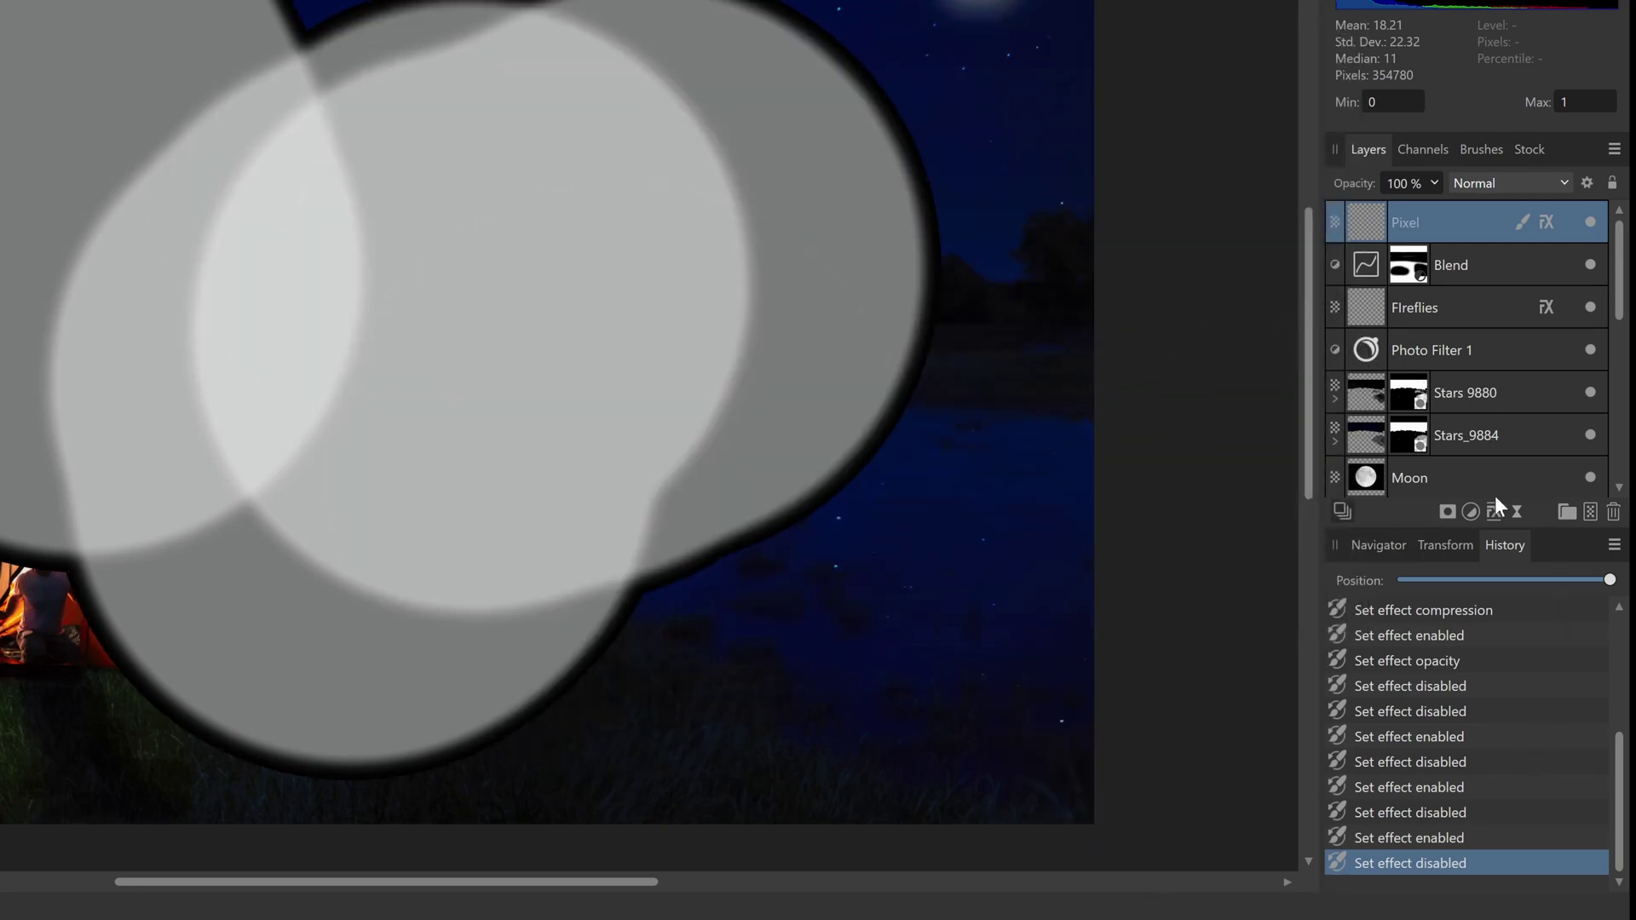